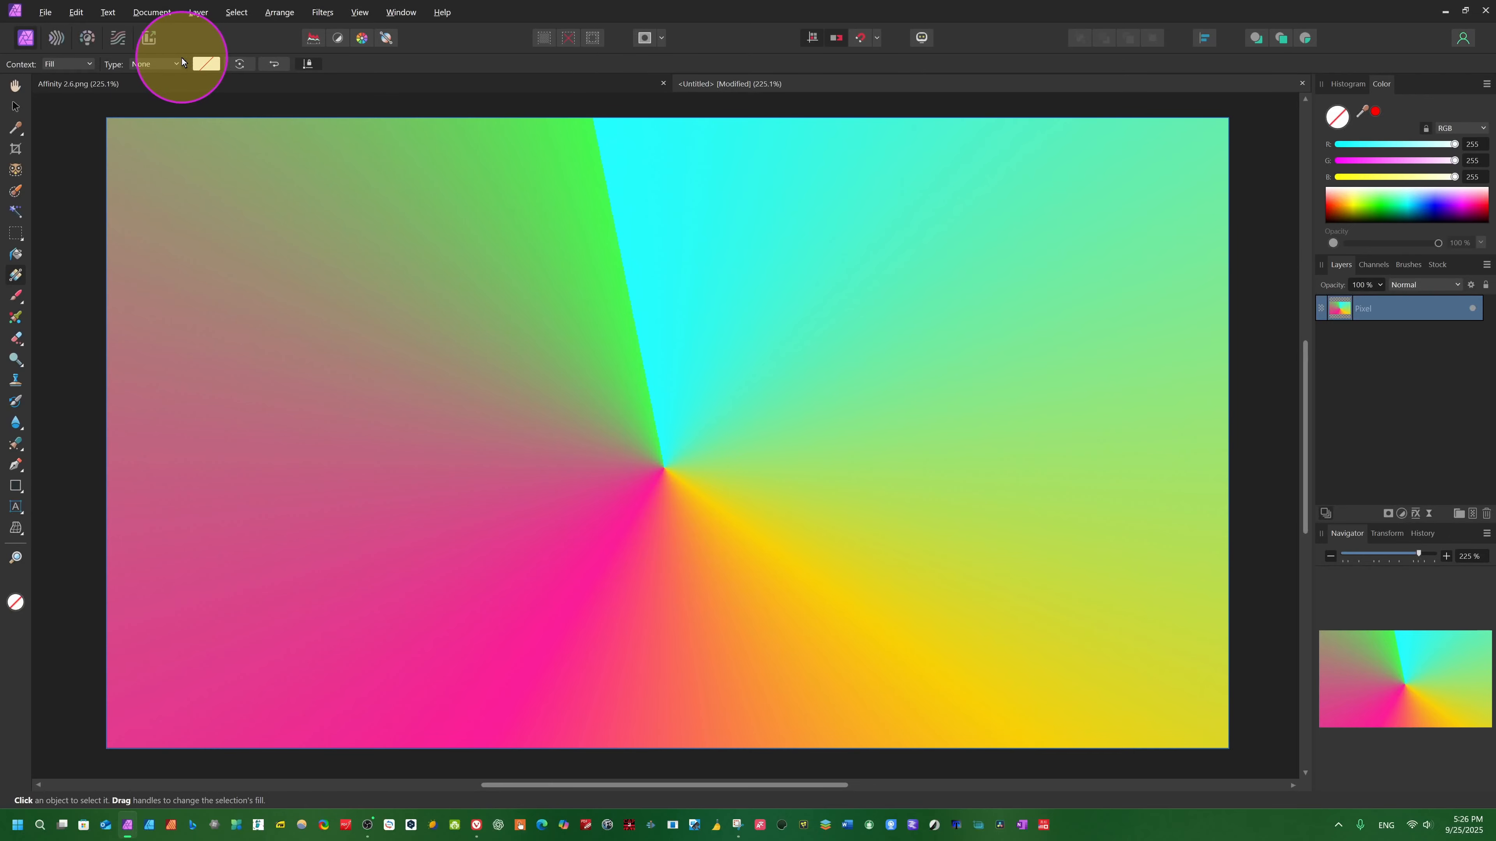
Step: Try an Elliptical gradient fill on the pixel layer, and return the fill type to None
left_click(174, 62)
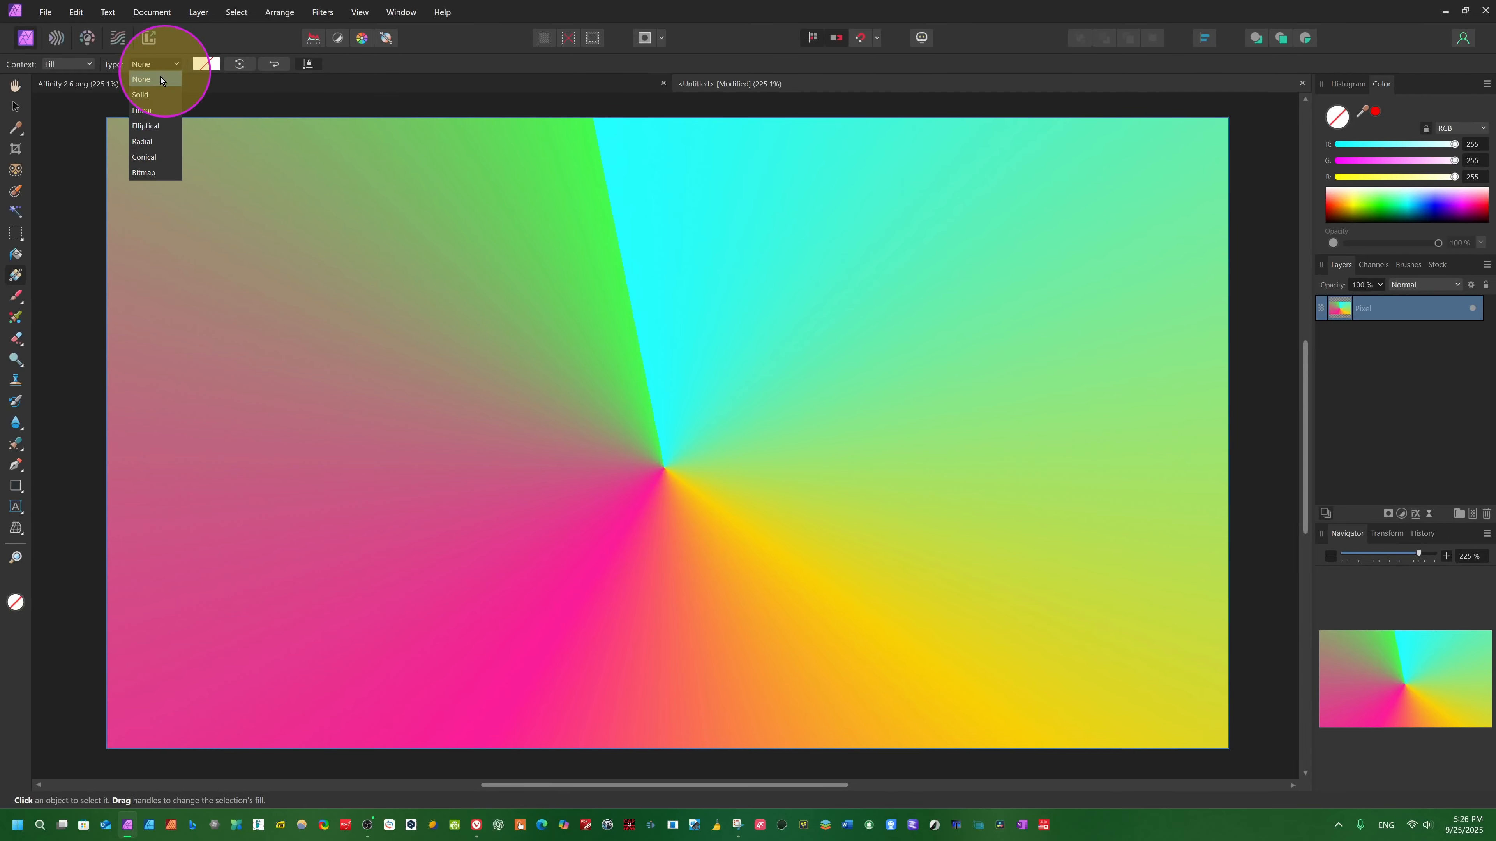
left_click(143, 125)
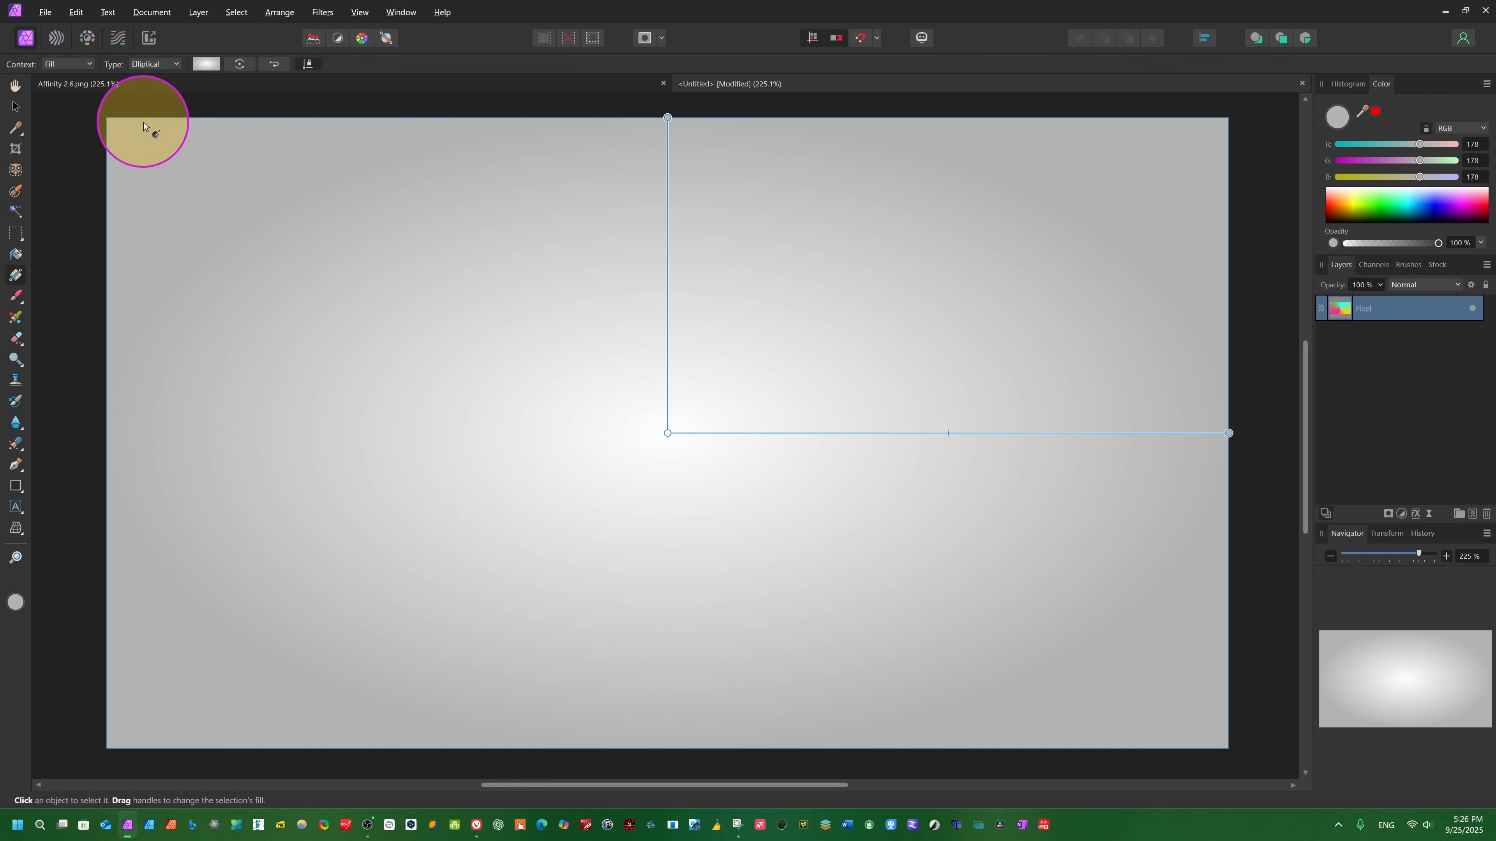
left_click(178, 61)
left_click(159, 80)
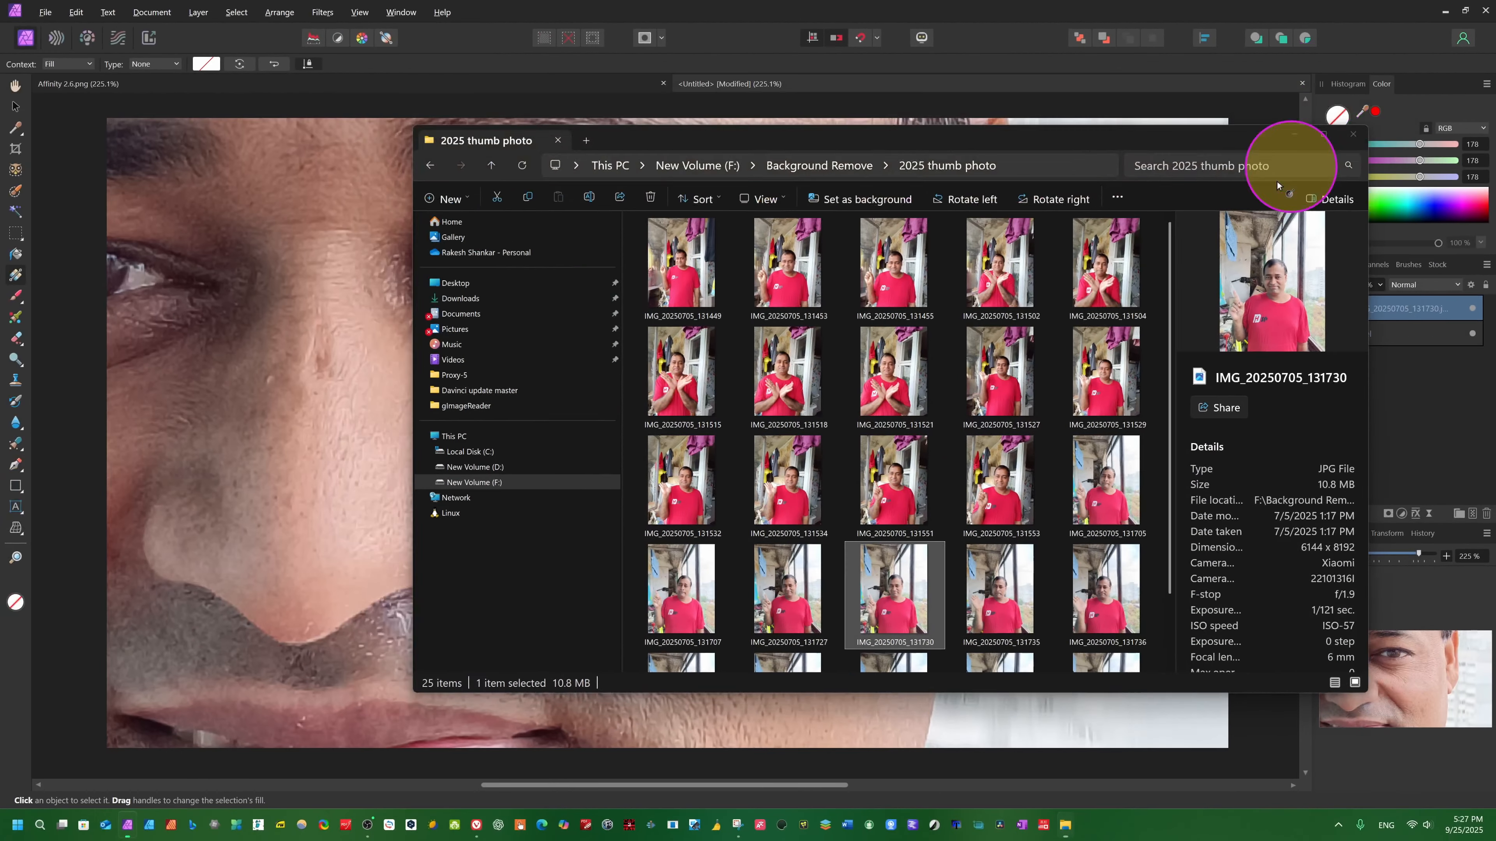
Step: Scale the placed portrait photo IMG_20250705_131730 down proportionally with the Move Tool towards the canvas size
left_click(1301, 89)
scroll(408, 428, "down", 3)
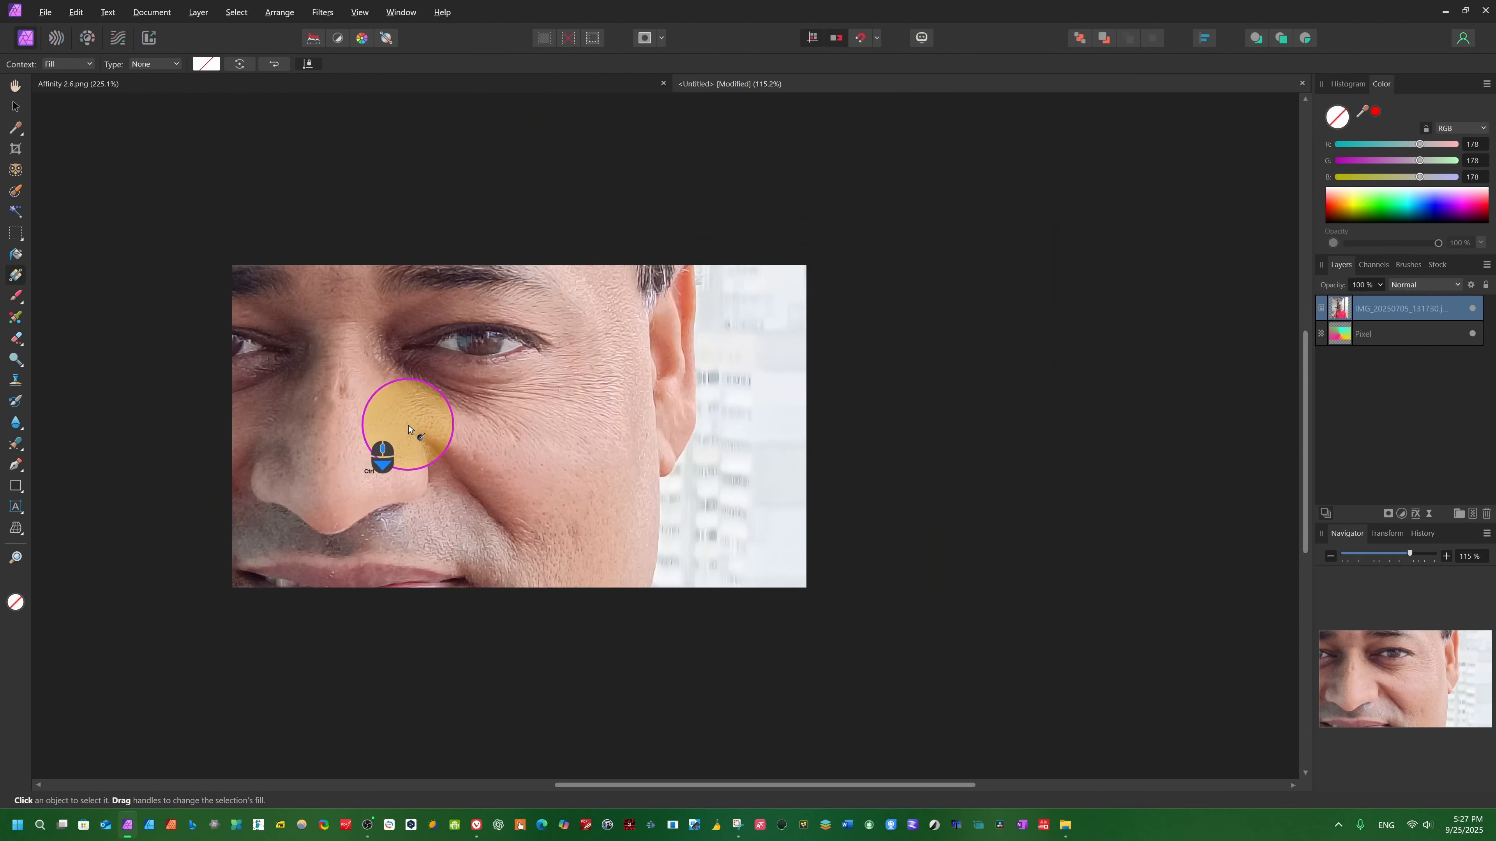
scroll(408, 429, "down", 8)
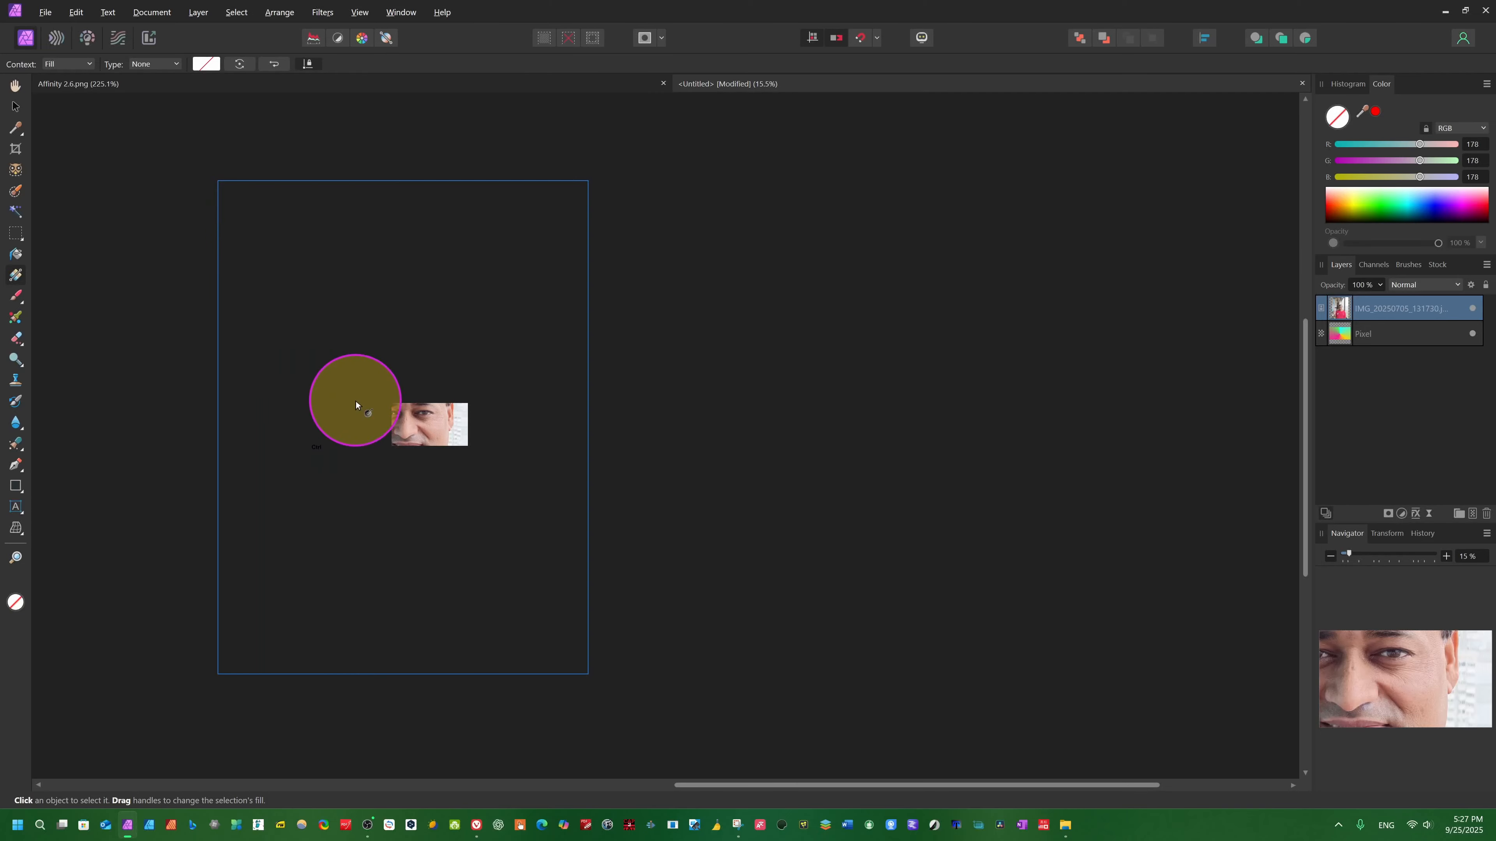
scroll(394, 459, "down", 2)
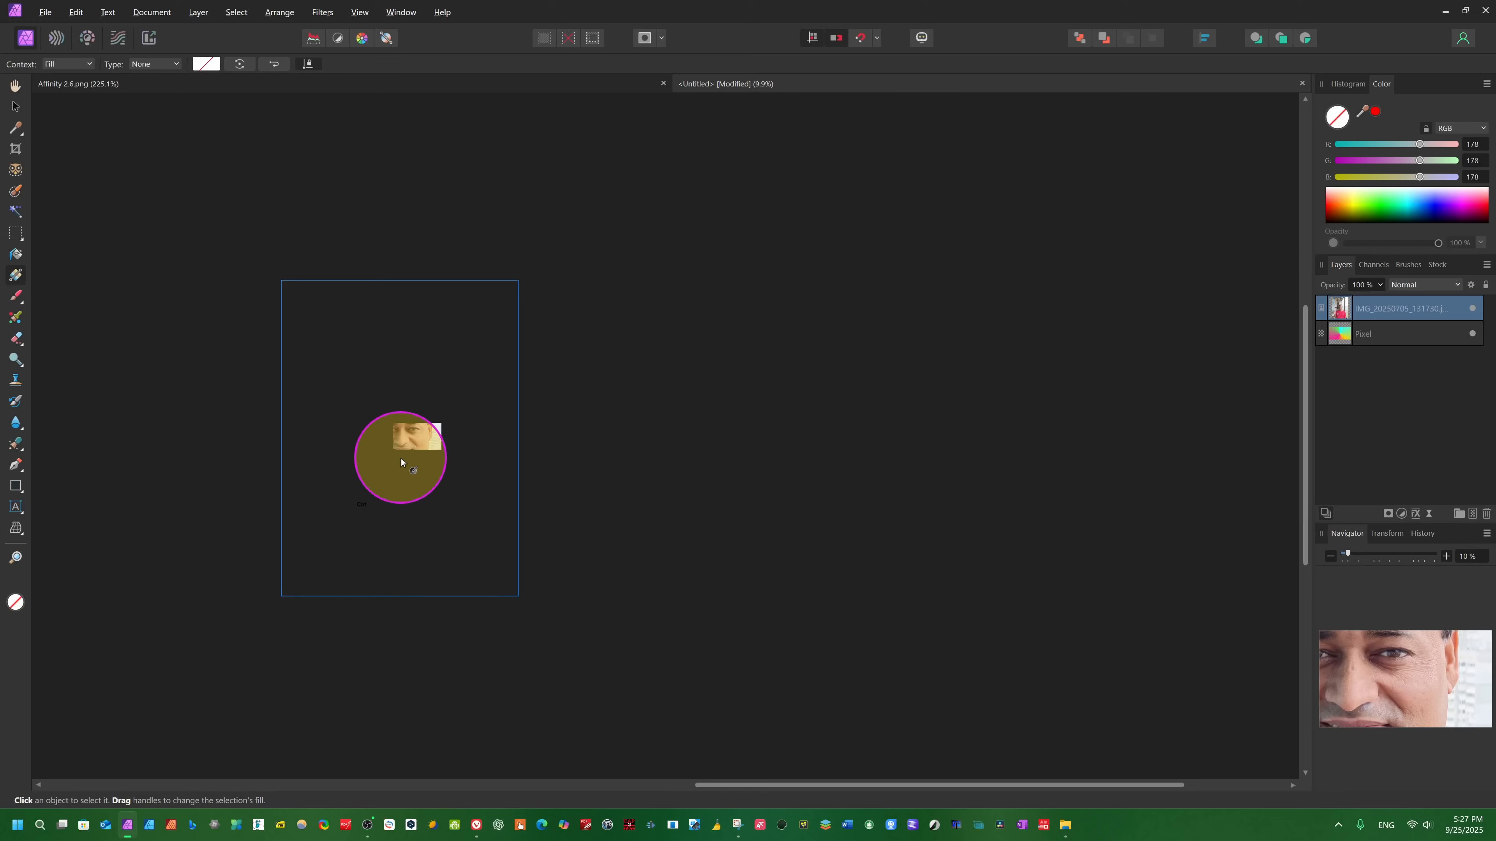
scroll(401, 458, "up", 3)
scroll(401, 458, "down", 1)
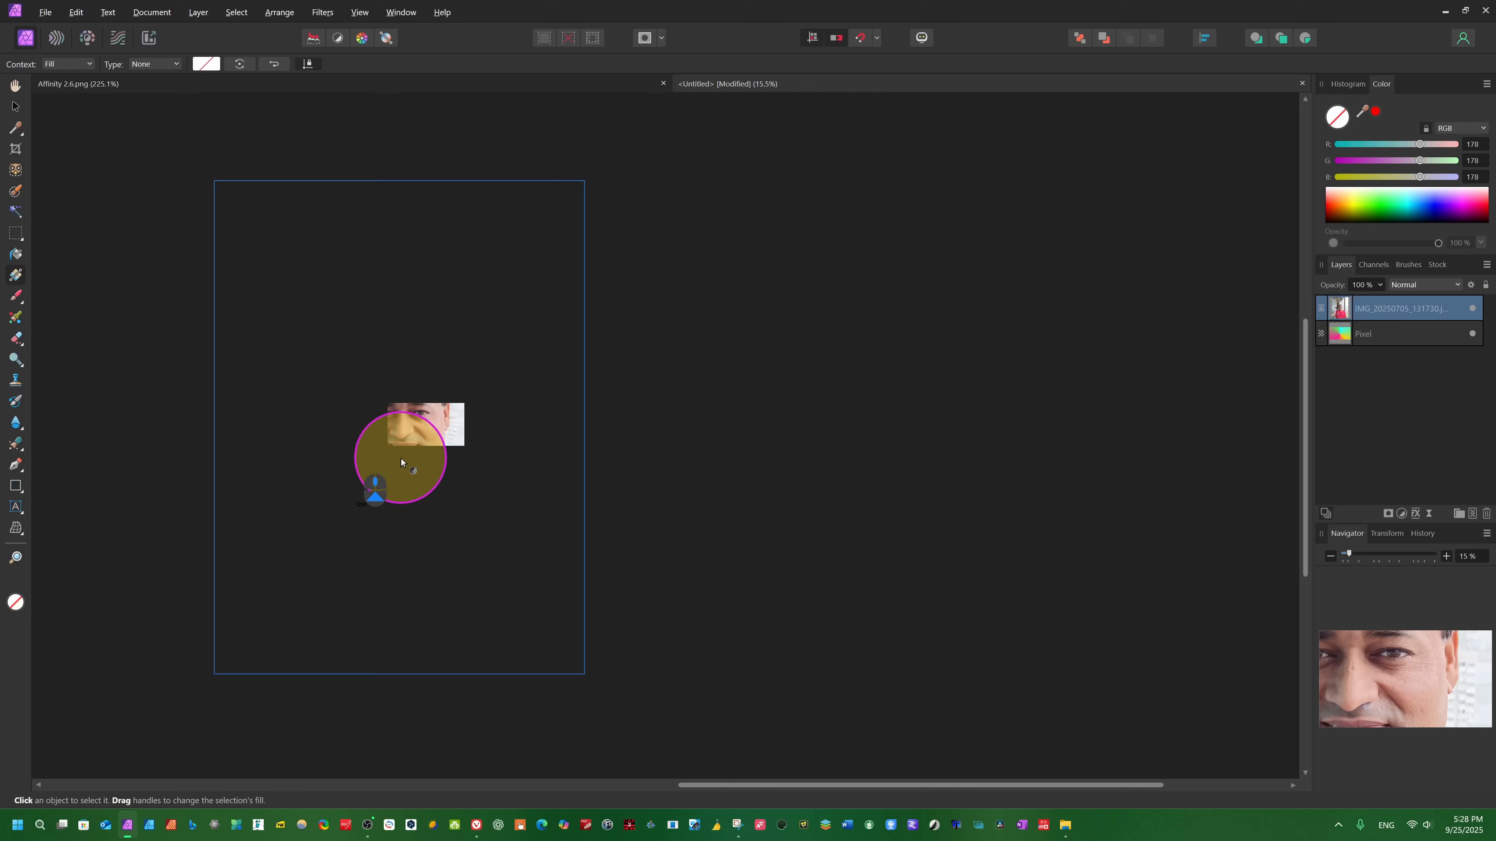
left_click(22, 111)
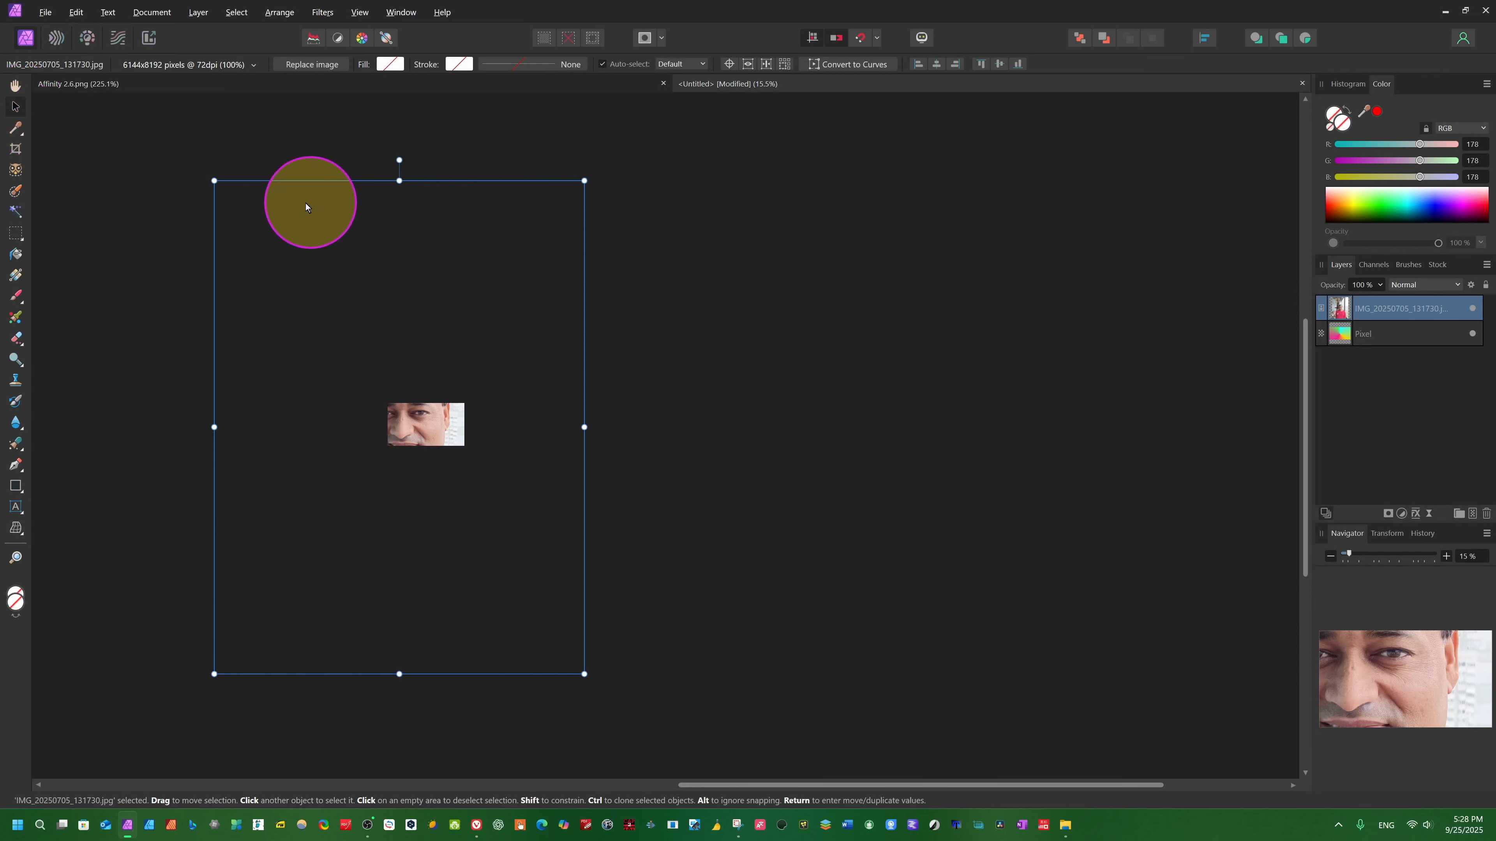
left_click_drag(213, 182, 496, 605)
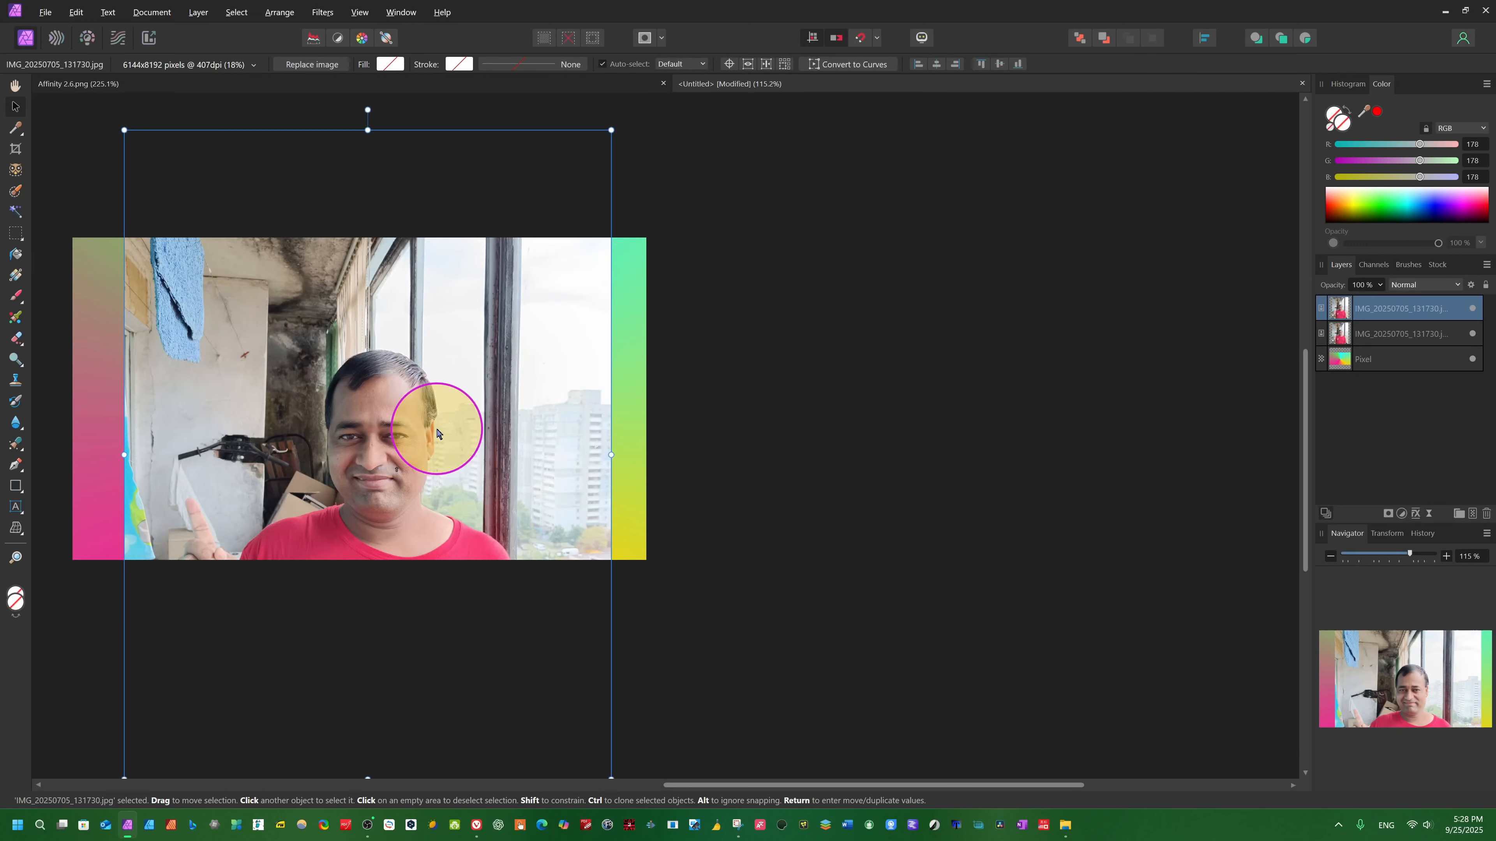
scroll(437, 429, "left", 5)
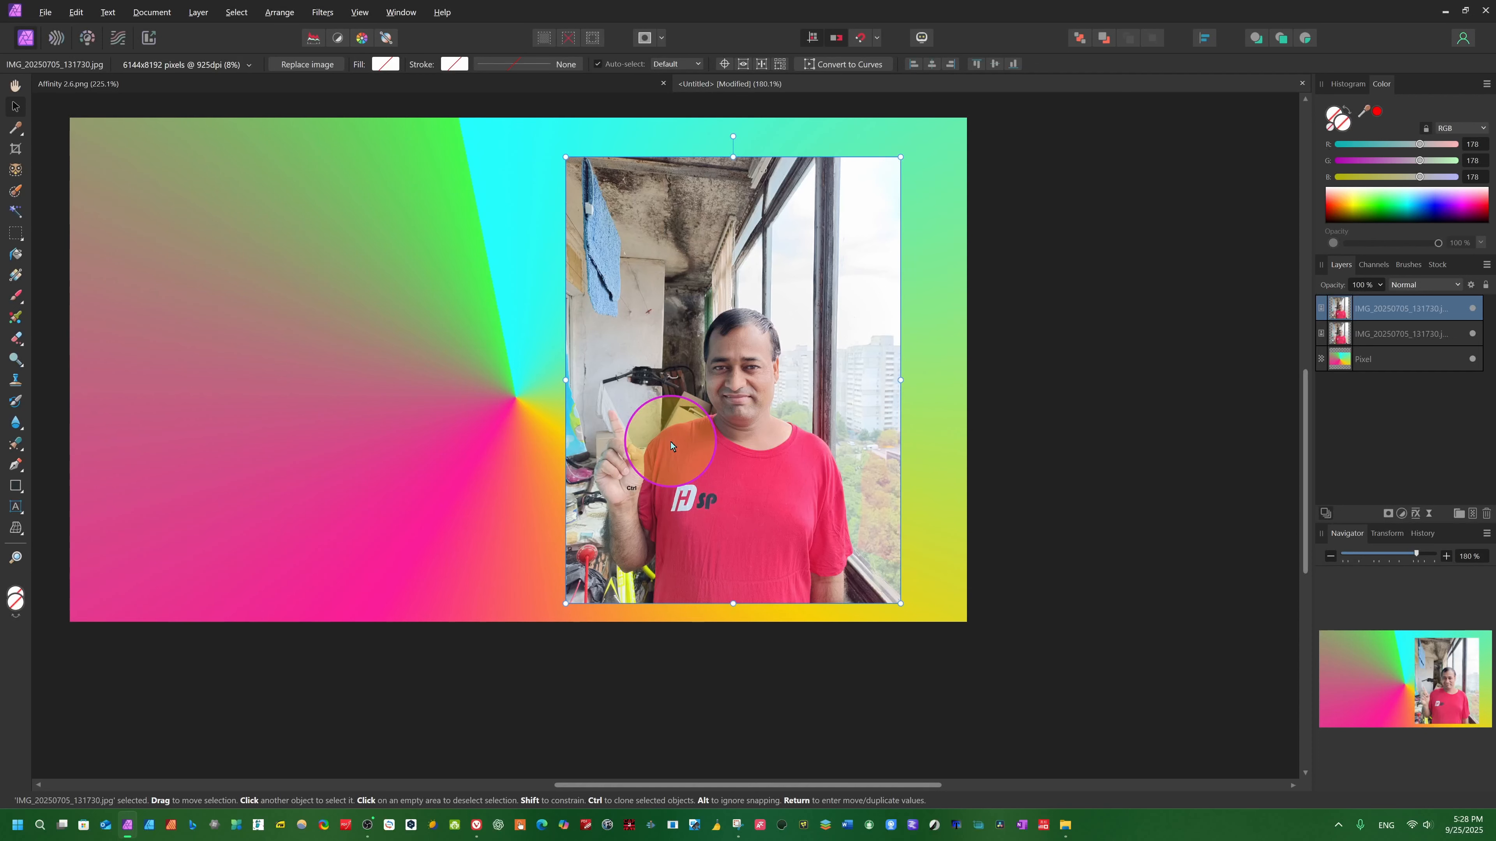
scroll(670, 447, "up", 2)
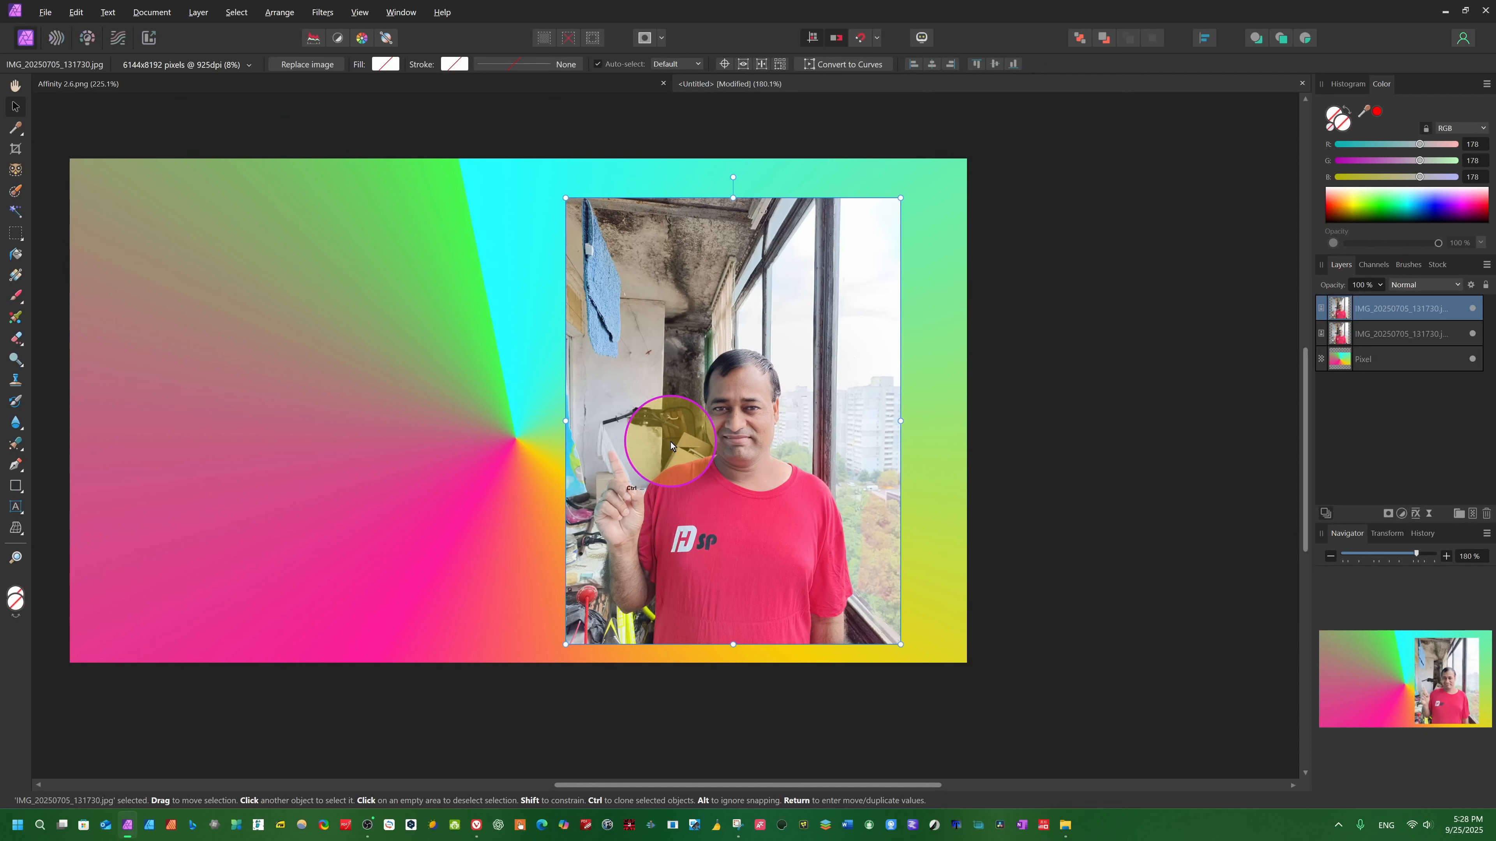
scroll(671, 441, "up", 1)
scroll(670, 441, "down", 1)
scroll(671, 442, "up", 1)
scroll(671, 442, "down", 1)
scroll(671, 441, "up", 1)
scroll(671, 442, "down", 2)
scroll(671, 442, "up", 1)
scroll(670, 442, "down", 1)
scroll(671, 442, "up", 2)
scroll(671, 442, "down", 2)
scroll(671, 442, "up", 1)
scroll(671, 446, "left", 2)
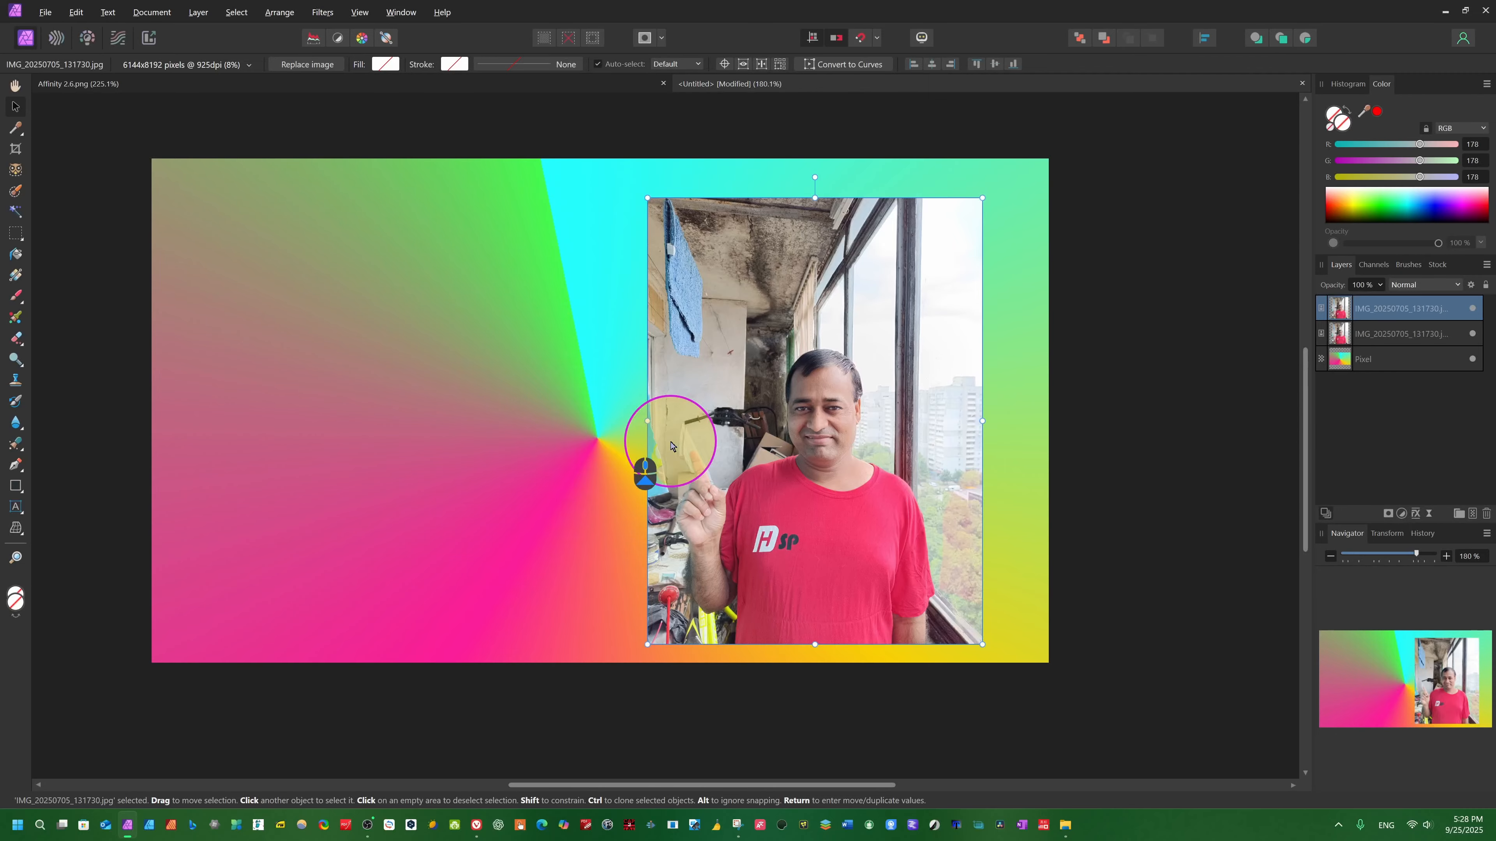
scroll(671, 446, "right", 1)
scroll(670, 446, "left", 1)
scroll(670, 446, "right", 3)
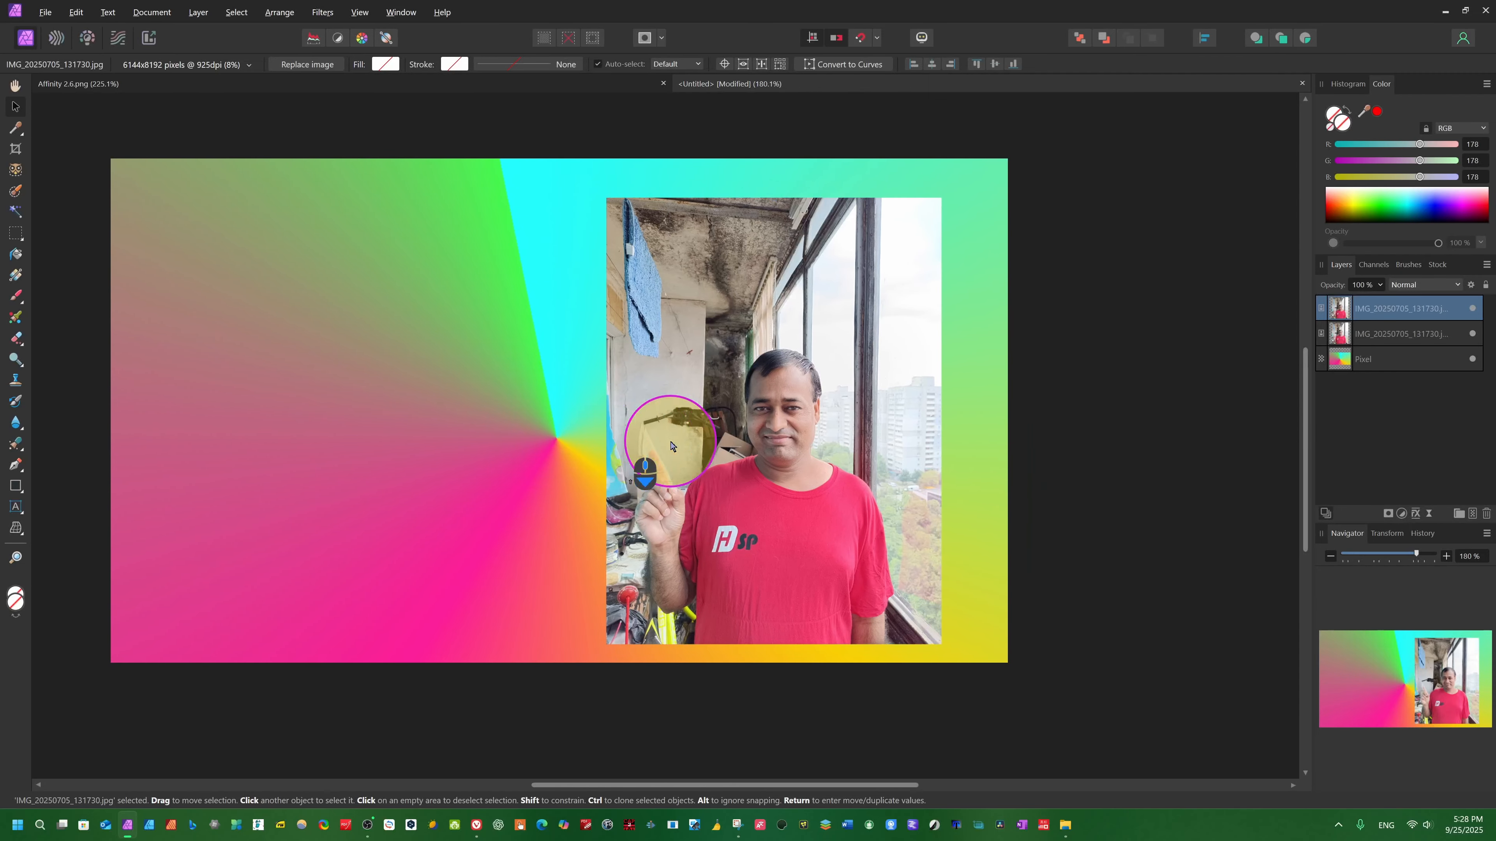
scroll(671, 446, "left", 3)
scroll(671, 446, "right", 3)
scroll(671, 446, "left", 1)
scroll(671, 447, "right", 2)
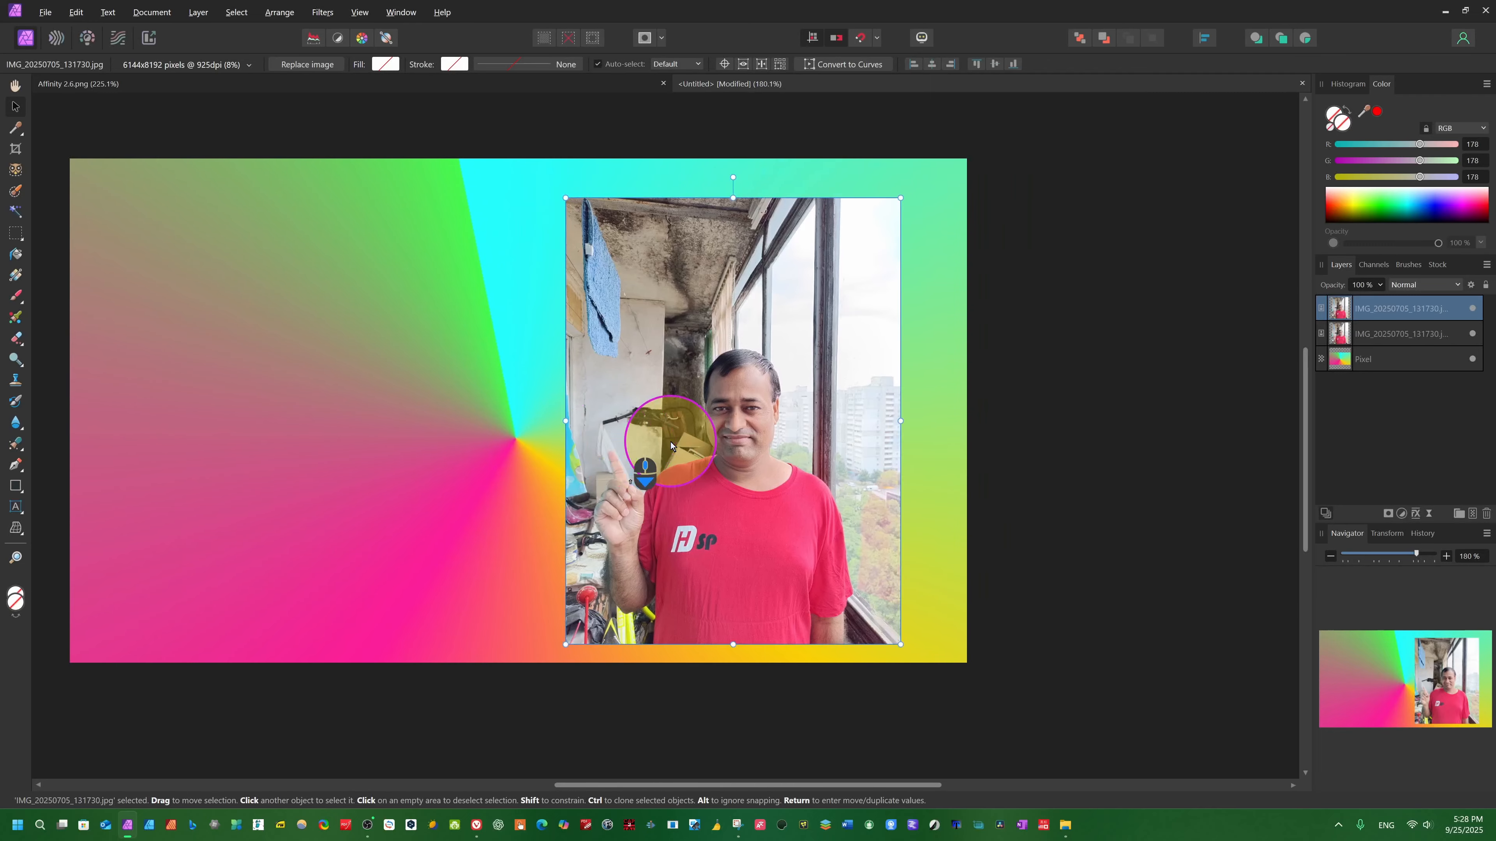
scroll(671, 446, "left", 2)
scroll(671, 446, "right", 1)
scroll(671, 446, "left", 1)
scroll(671, 446, "right", 2)
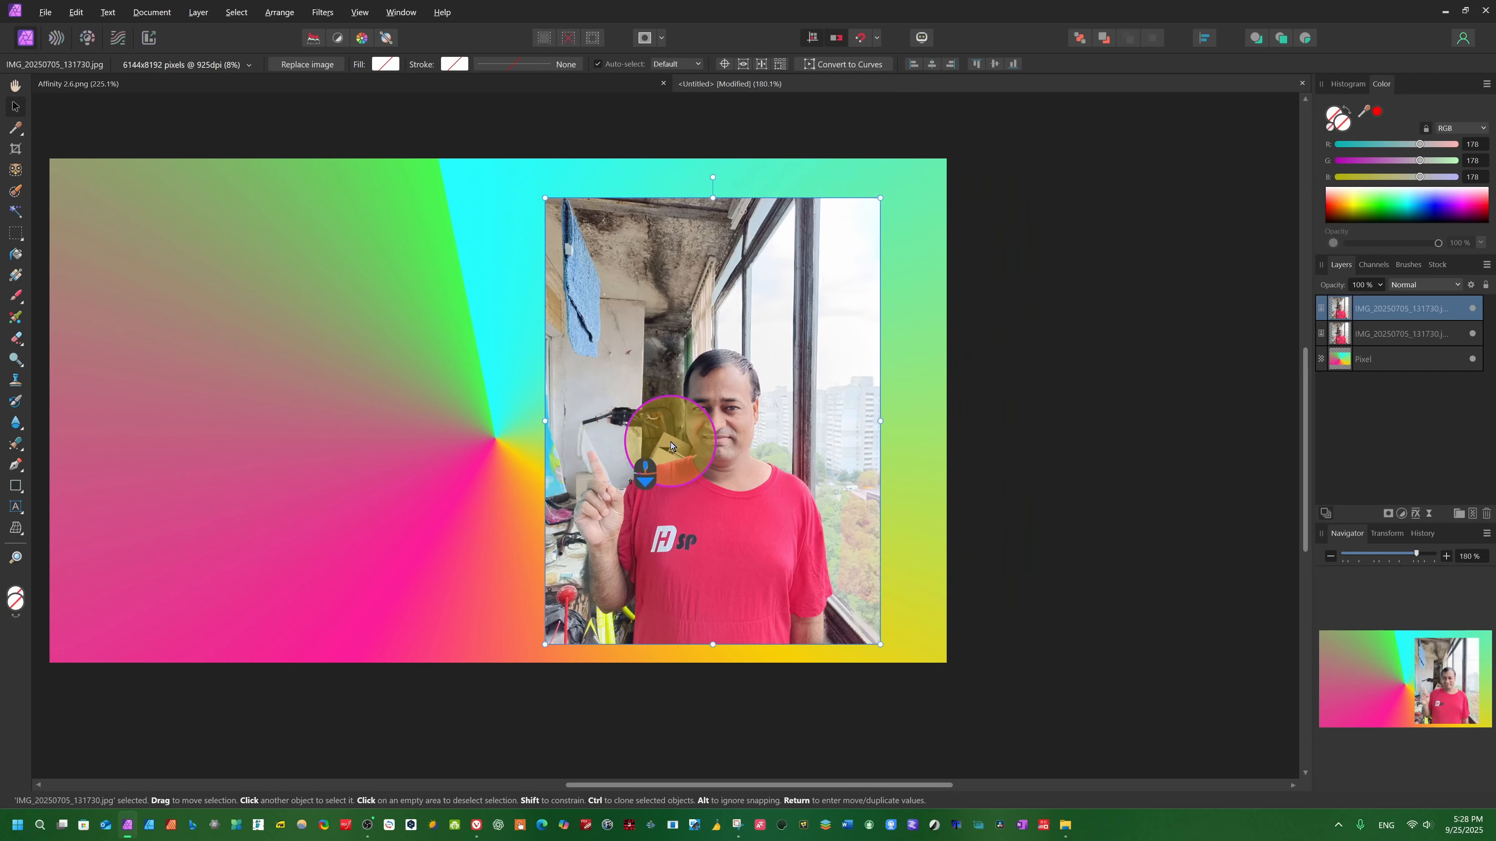
scroll(671, 446, "left", 2)
scroll(671, 446, "right", 2)
scroll(671, 446, "right", 1)
scroll(670, 446, "right", 1)
scroll(670, 446, "left", 5)
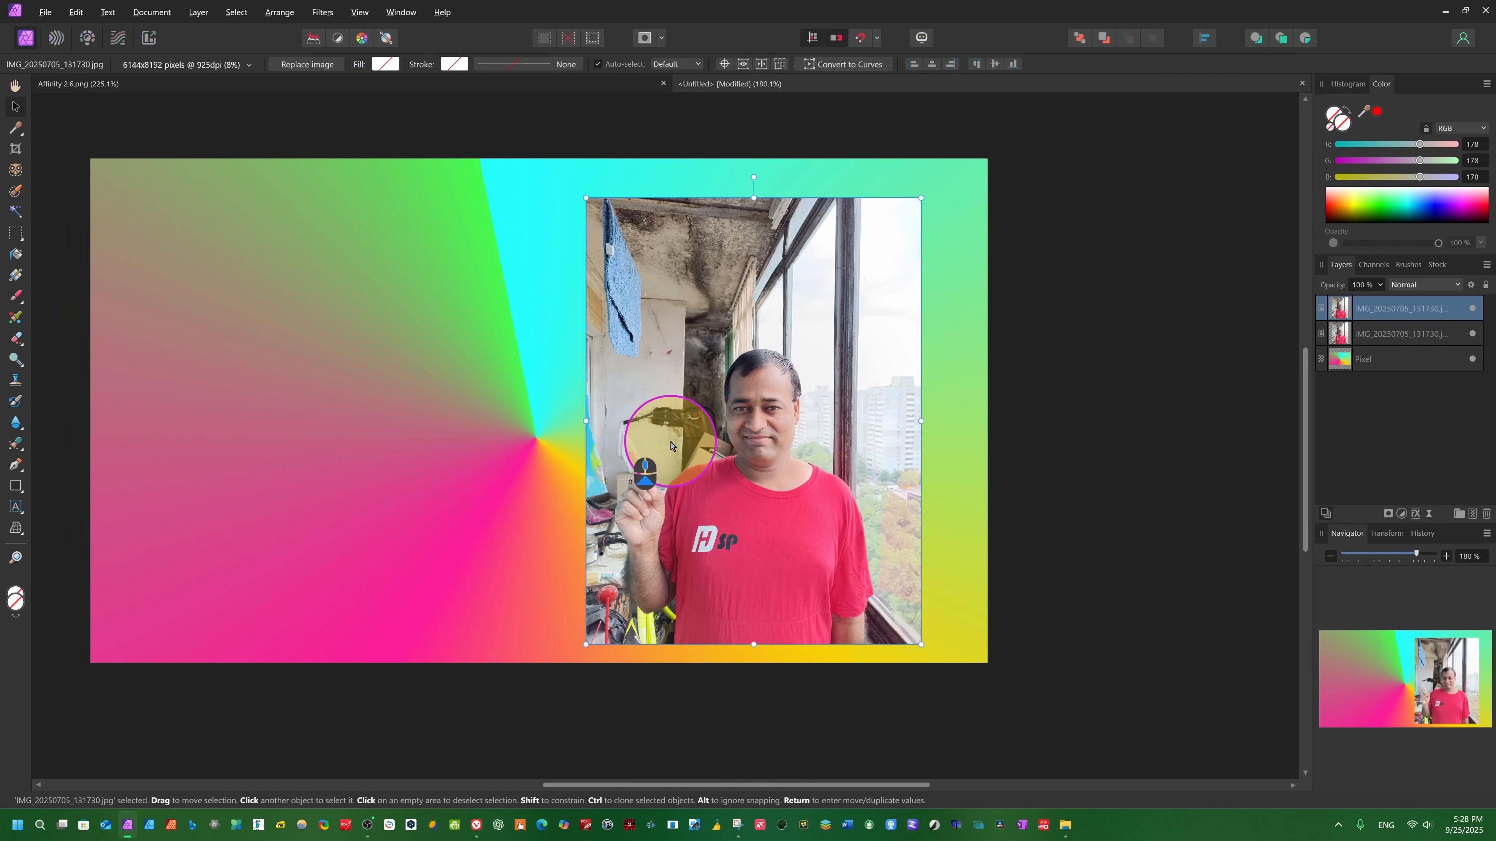
scroll(670, 446, "right", 2)
scroll(671, 446, "right", 1)
scroll(707, 462, "left", 4)
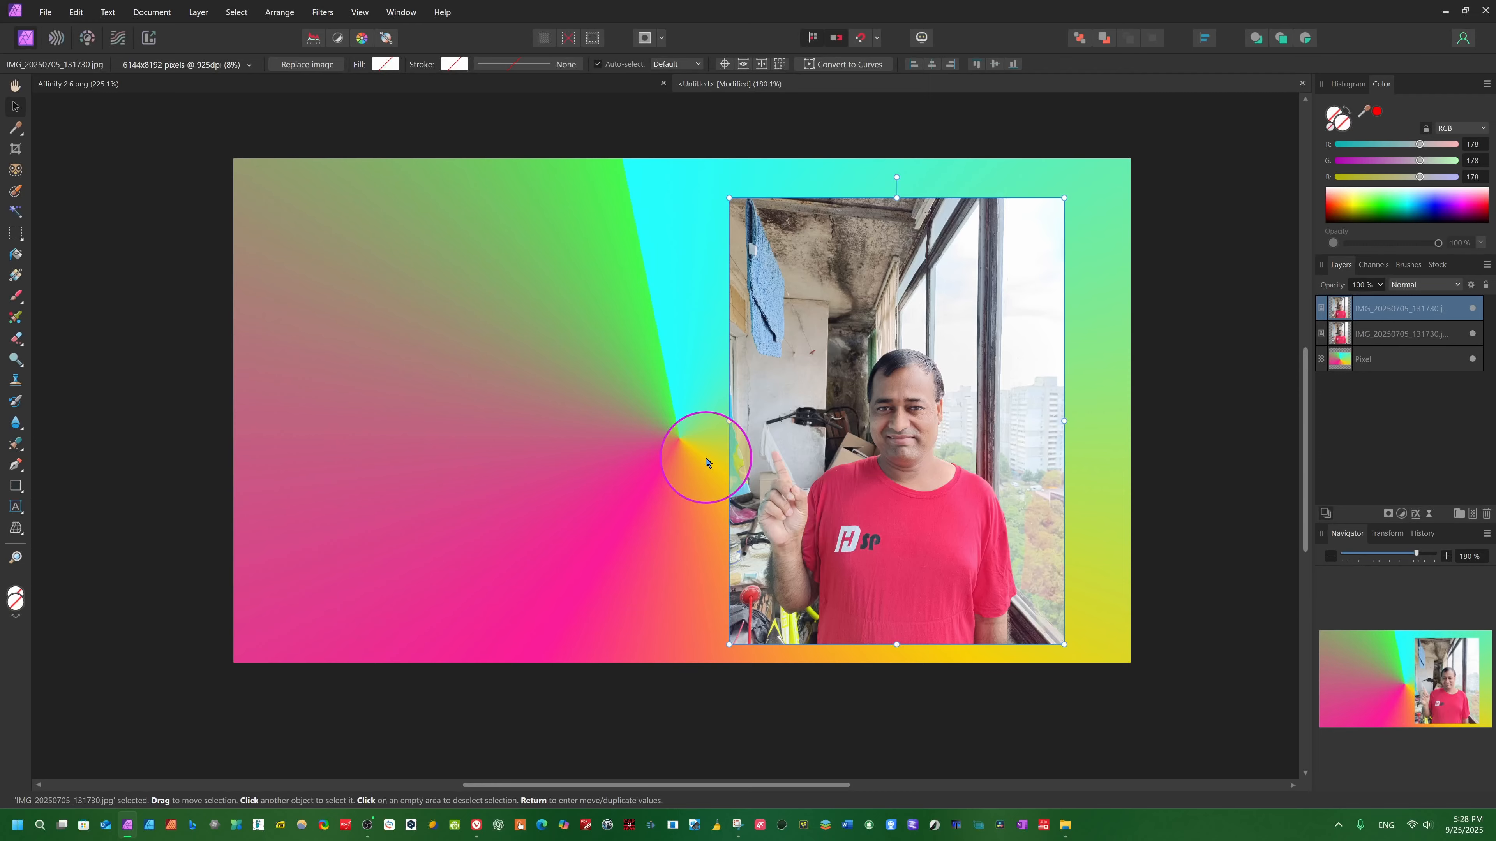
scroll(707, 463, "down", 1)
scroll(706, 459, "up", 2)
scroll(707, 459, "down", 1)
scroll(707, 459, "up", 3)
scroll(706, 458, "down", 5)
scroll(707, 463, "up", 3)
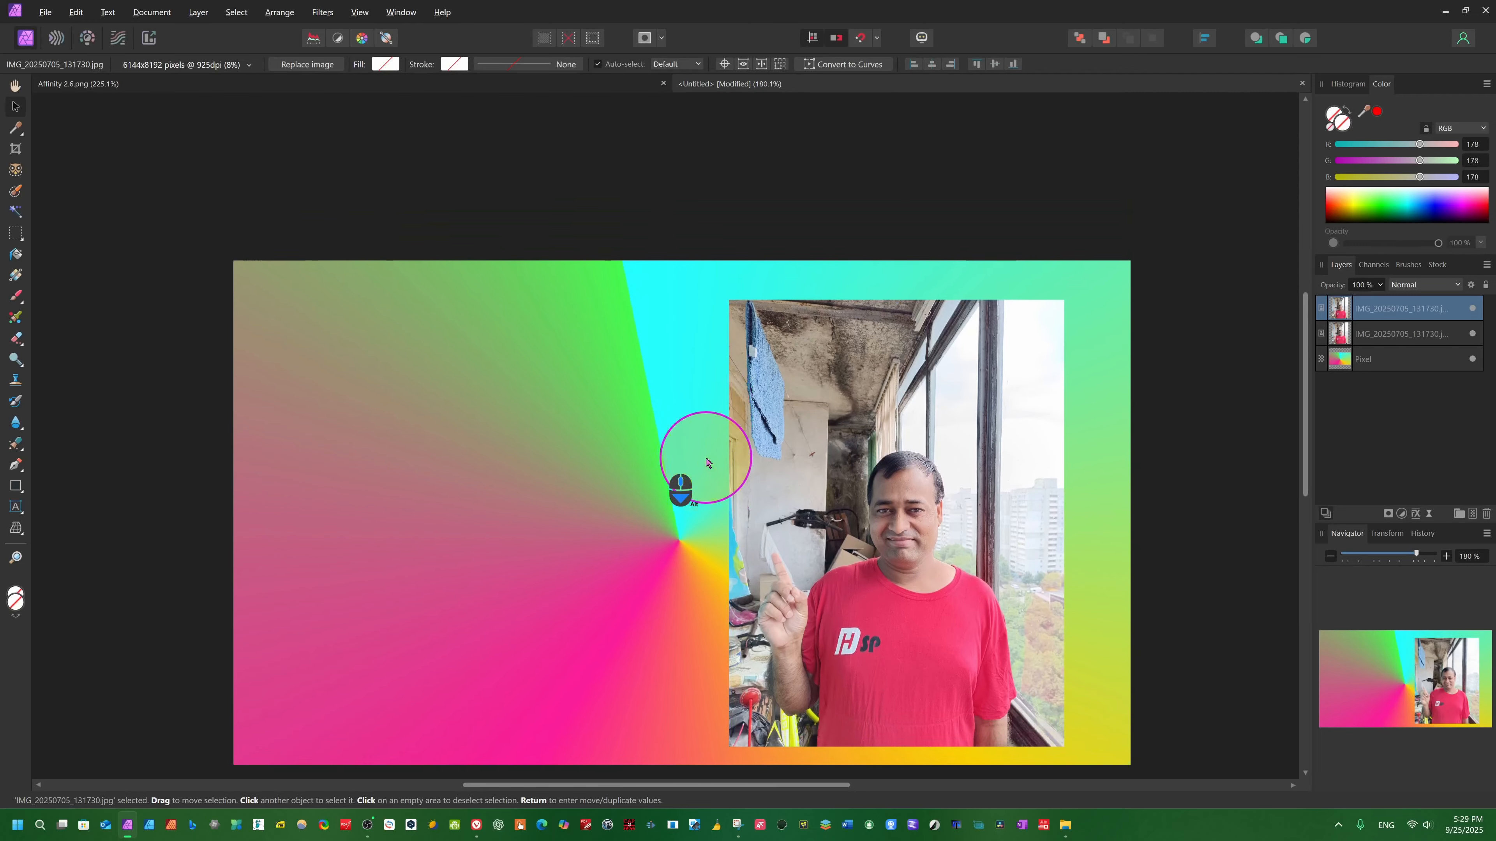
scroll(707, 463, "up", 2)
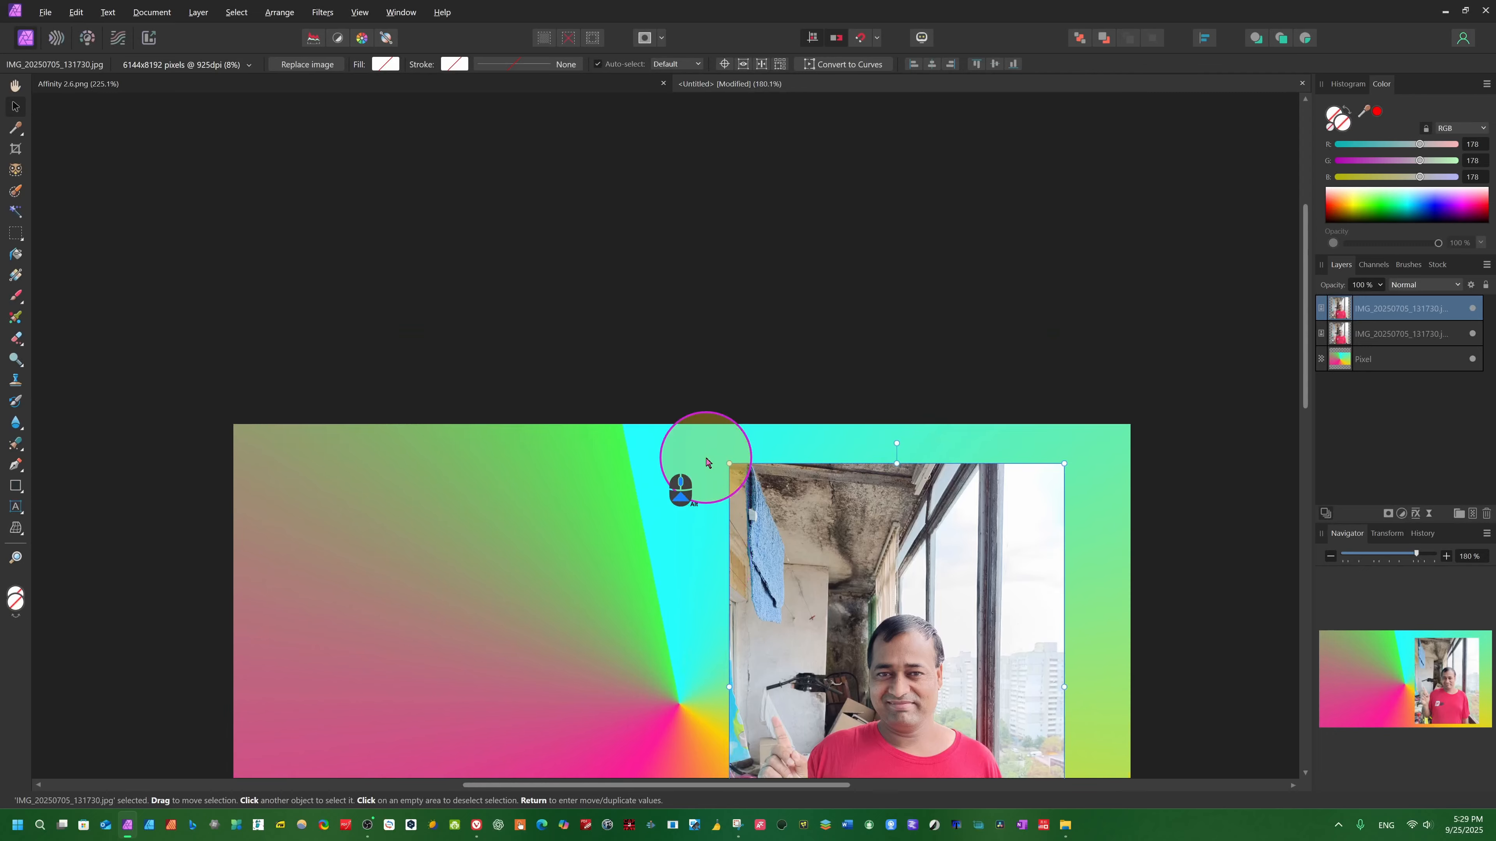
scroll(708, 462, "down", 2)
scroll(708, 462, "up", 1)
scroll(708, 462, "down", 2)
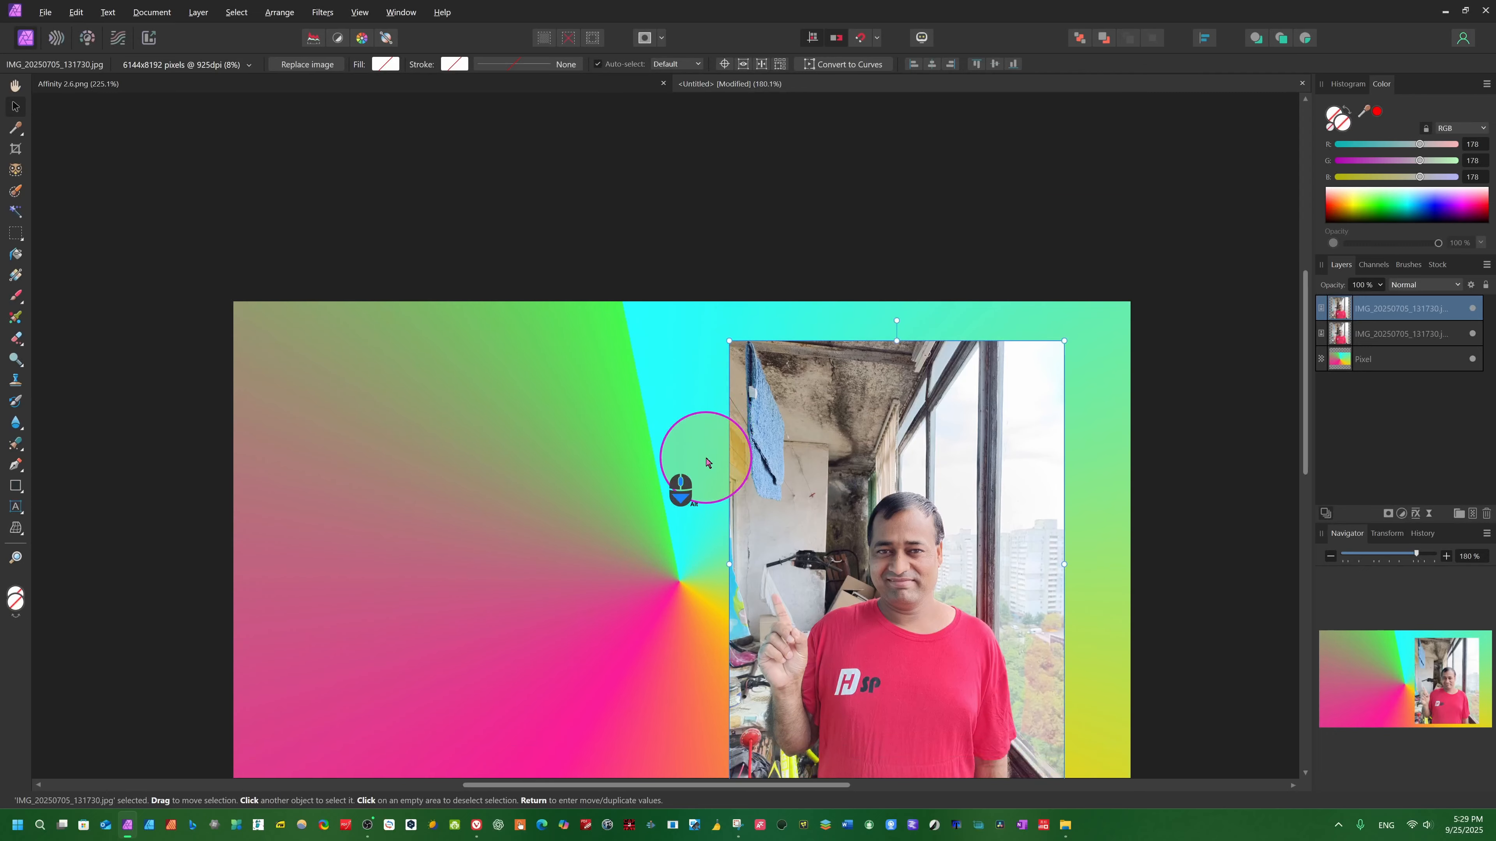
scroll(708, 463, "up", 1)
scroll(708, 463, "down", 3)
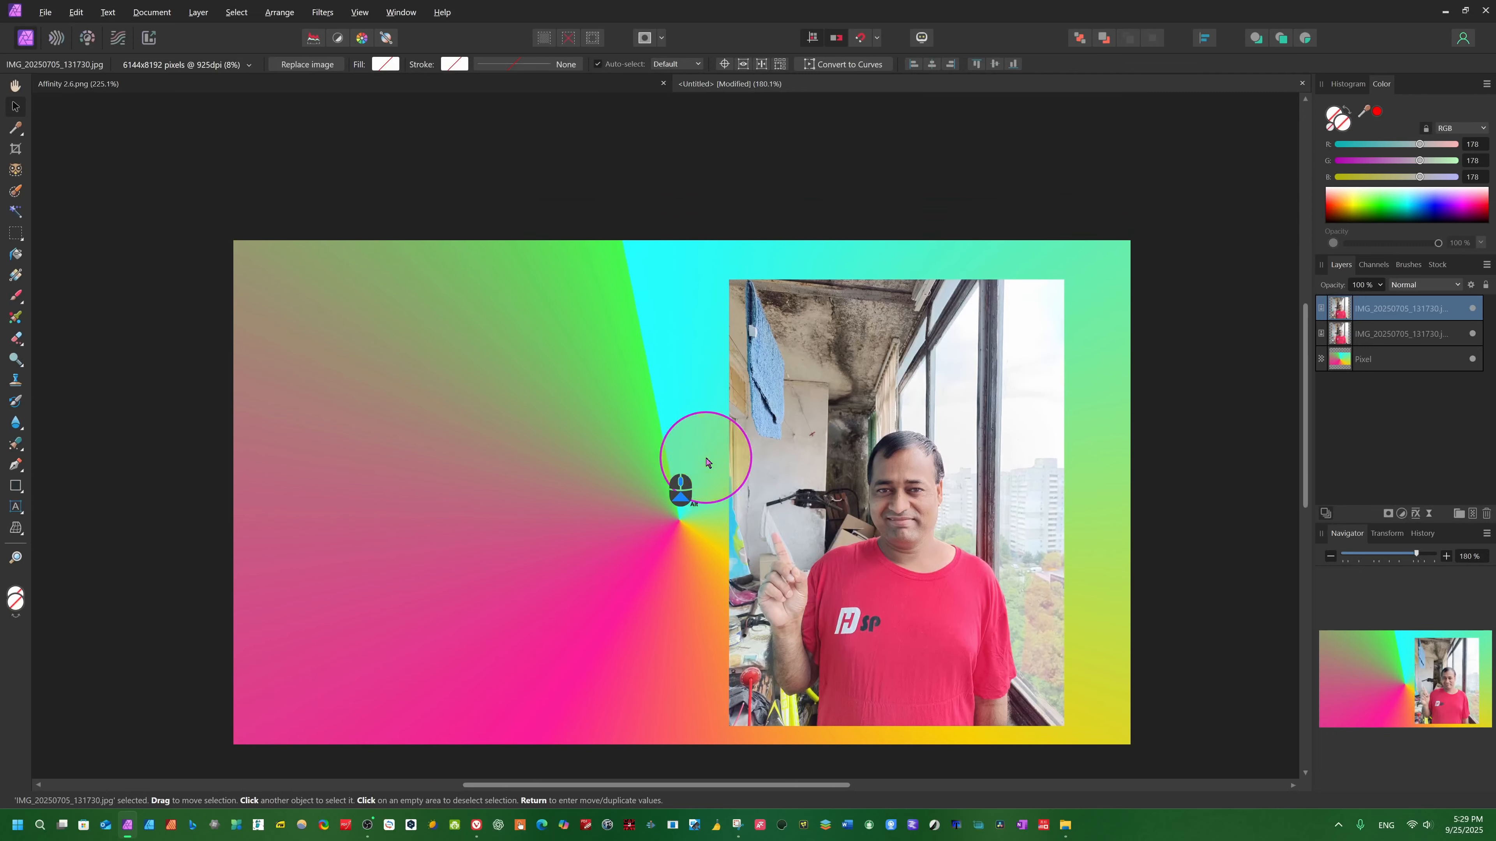
scroll(707, 462, "up", 1)
Step: Select the whole man in the photo with the Object Selection Tool and mask the photo layer to that selection
scroll(708, 462, "up", 1, "ctrl")
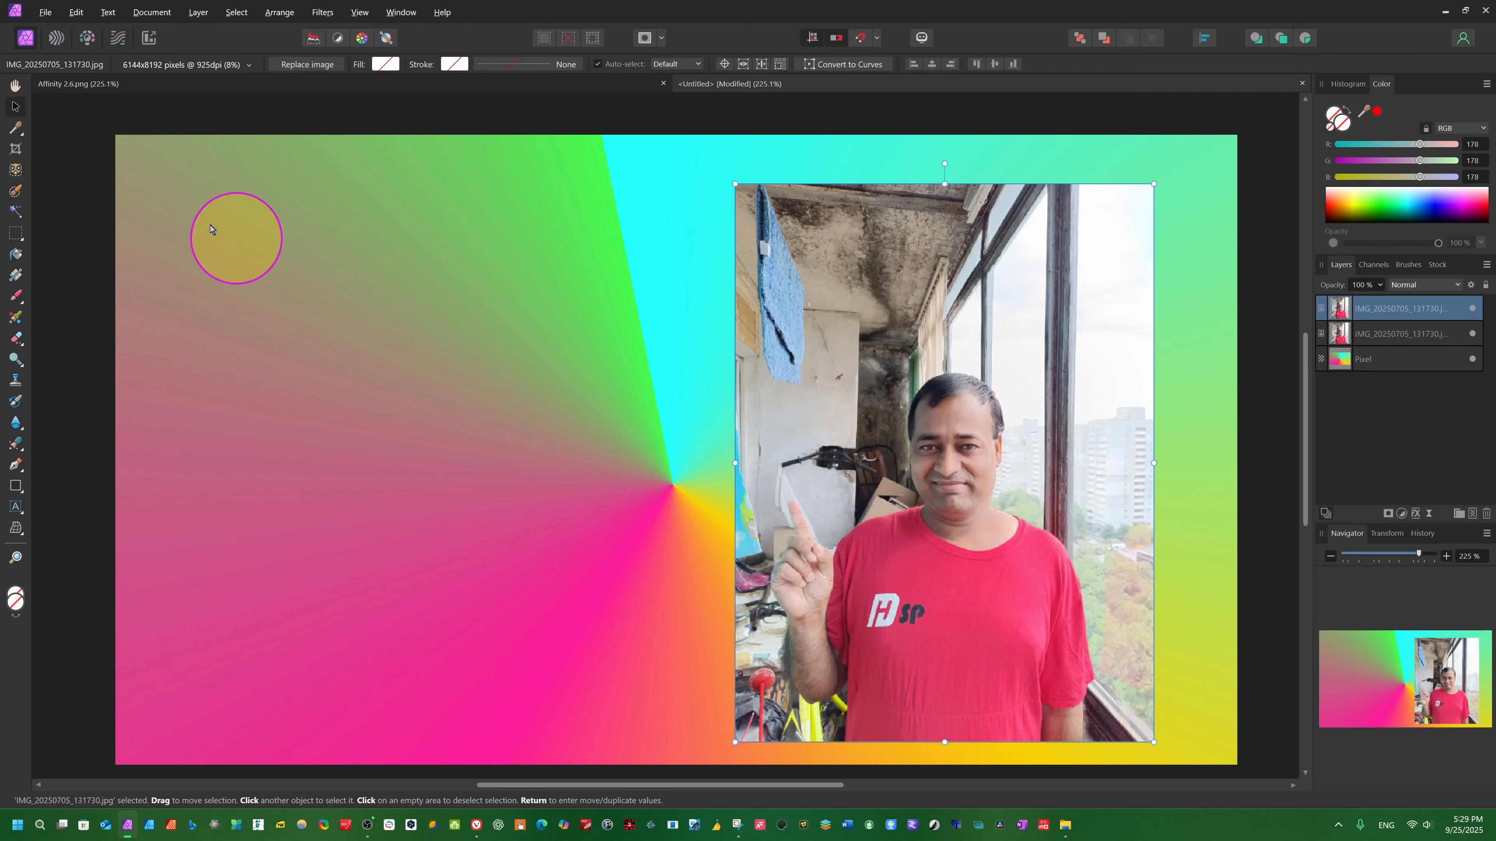
left_click(13, 171)
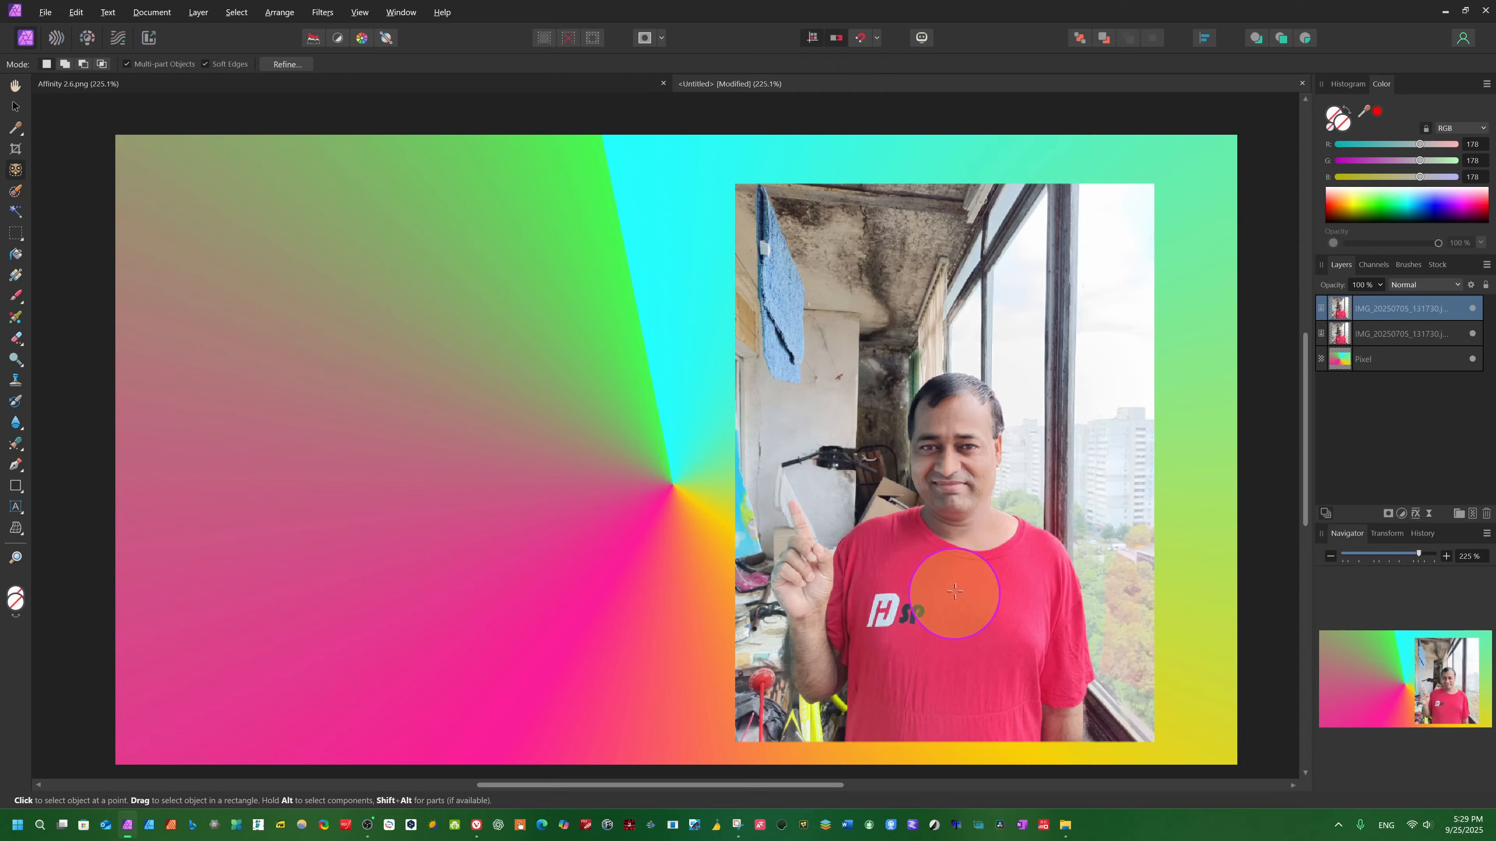
left_click(949, 579)
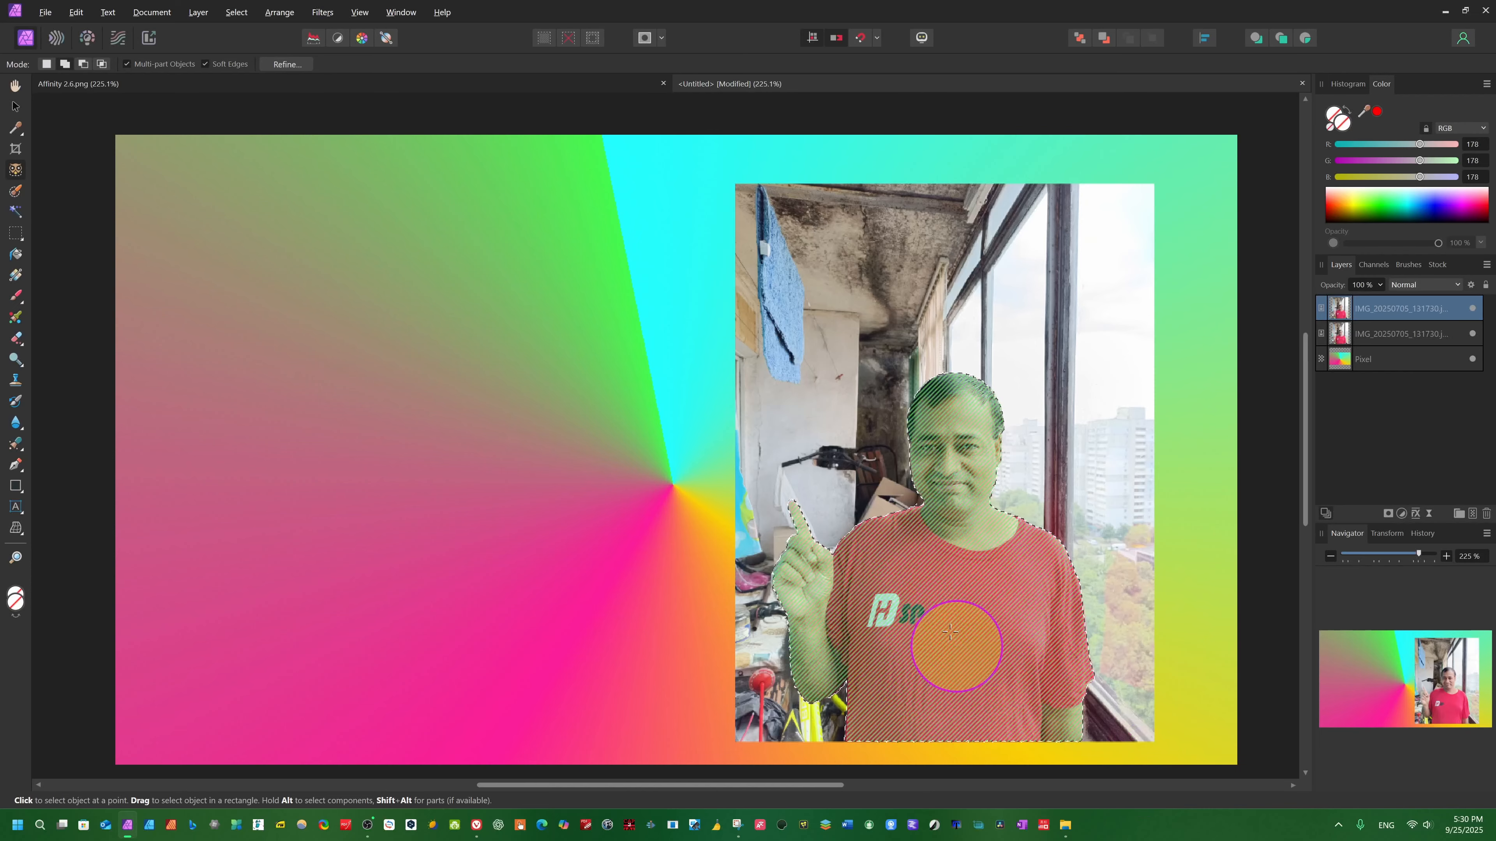
left_click(1387, 513)
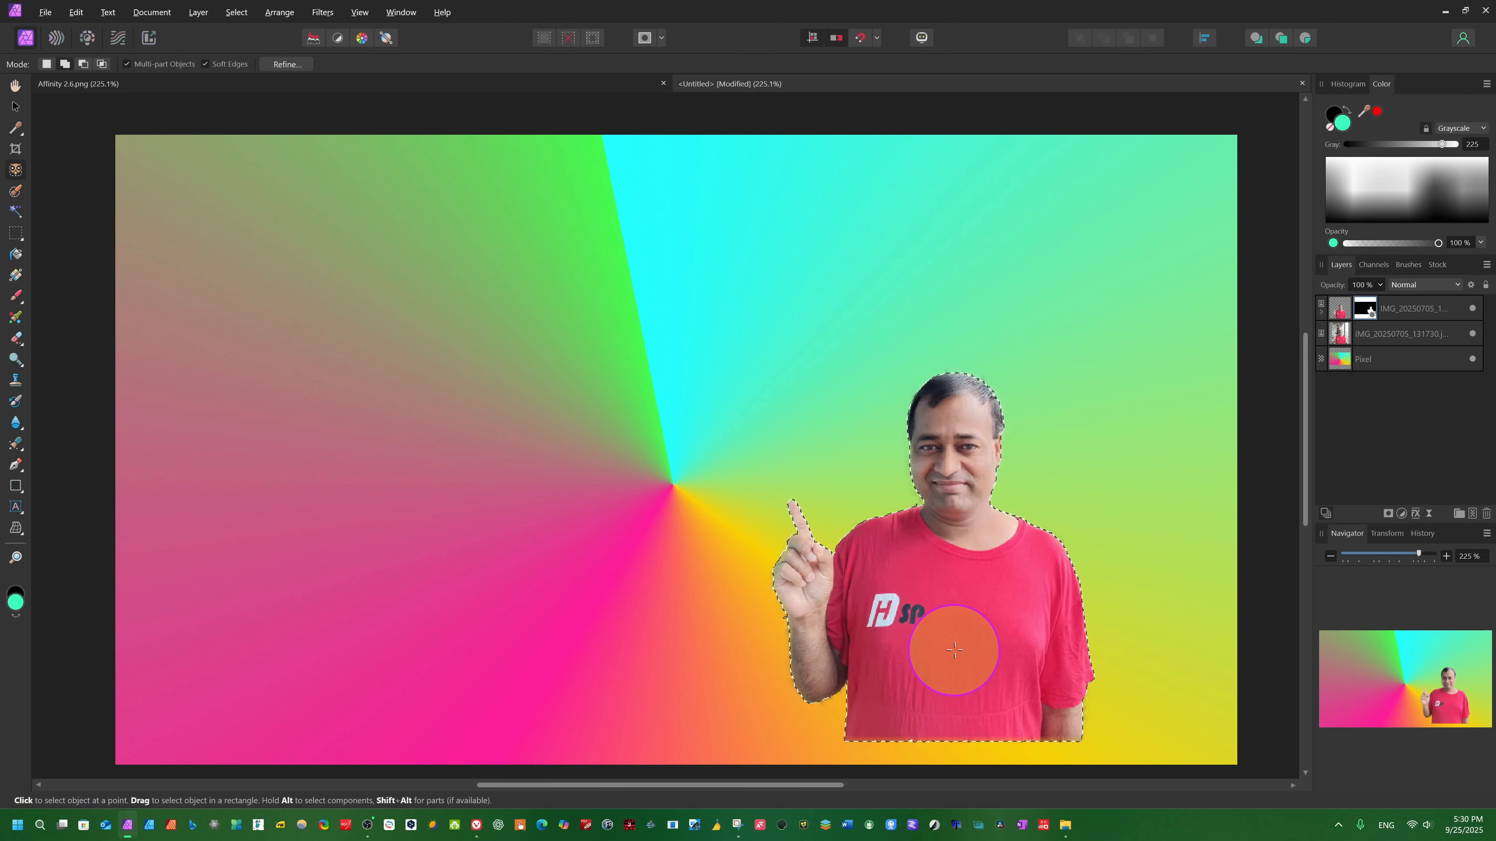
Step: Move the masked man into the canvas's lower-right corner and rescale him so that he meets the bottom edge
left_click(13, 109)
left_click(995, 648)
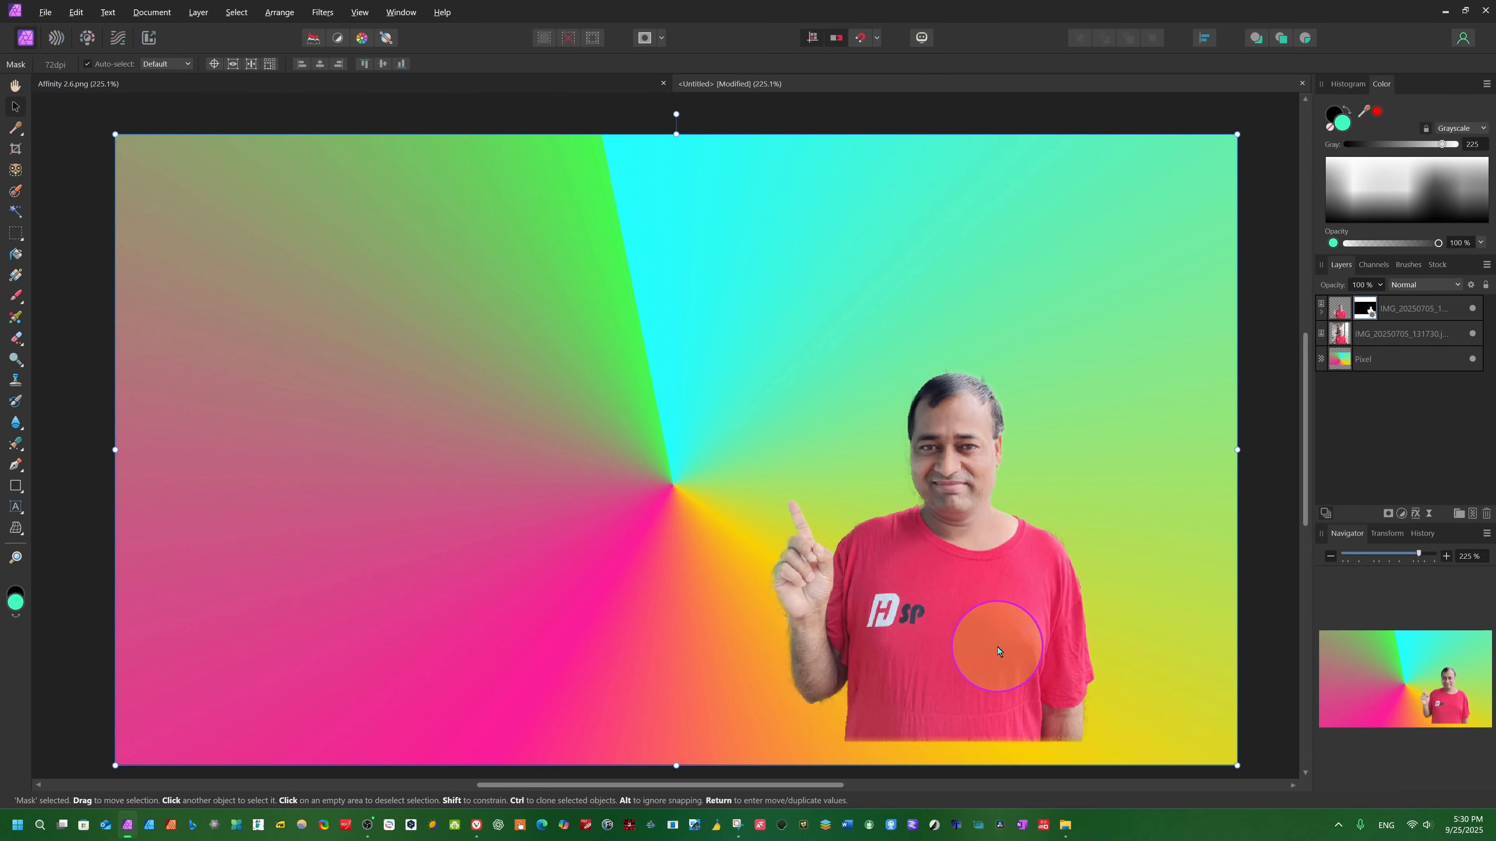
left_click_drag(986, 651, 1065, 658)
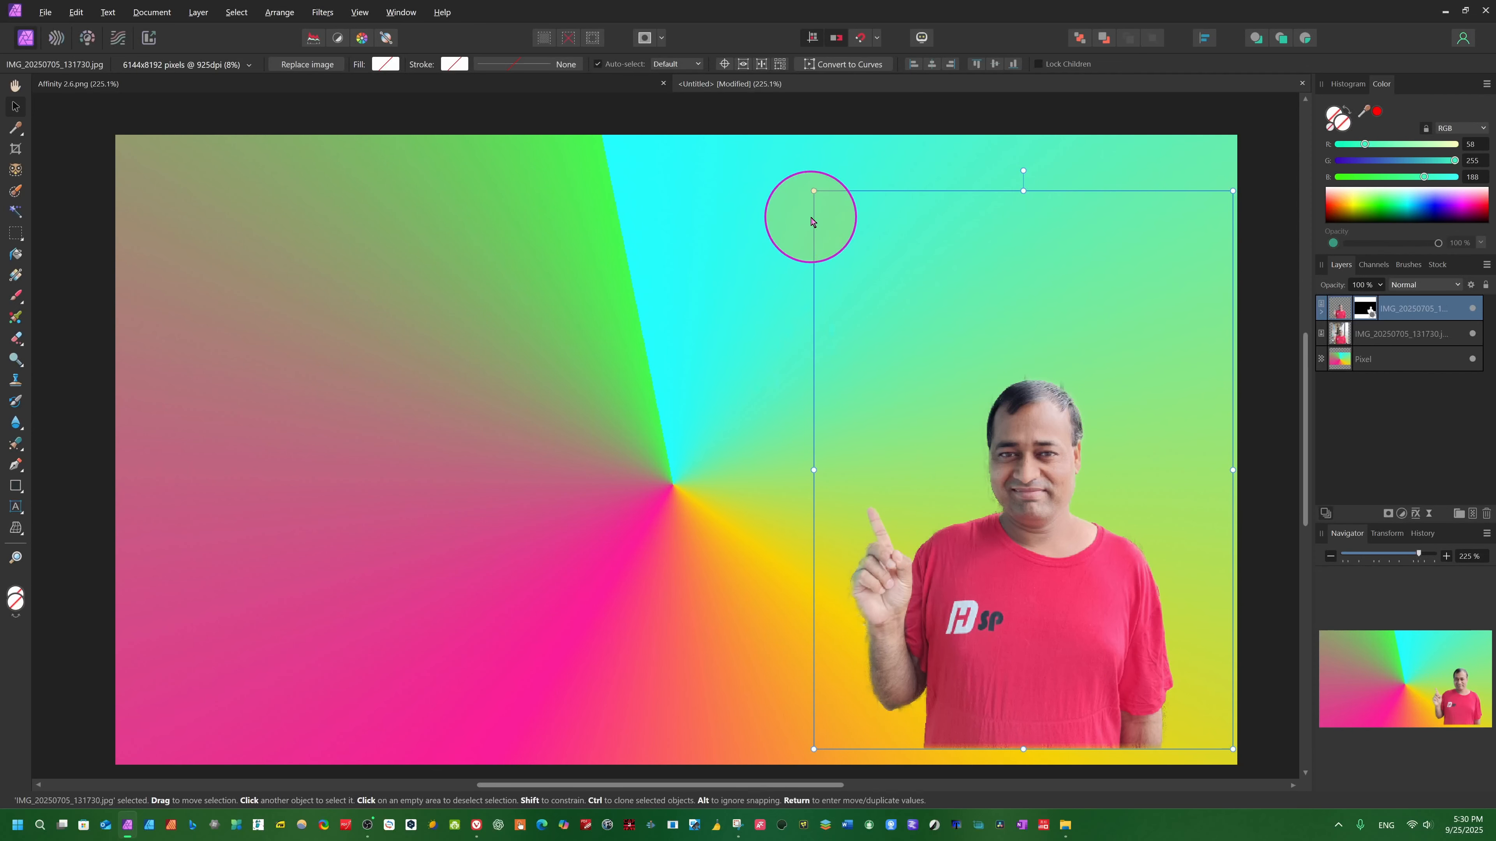
left_click_drag(813, 190, 675, 334)
left_click_drag(1061, 612, 1085, 632)
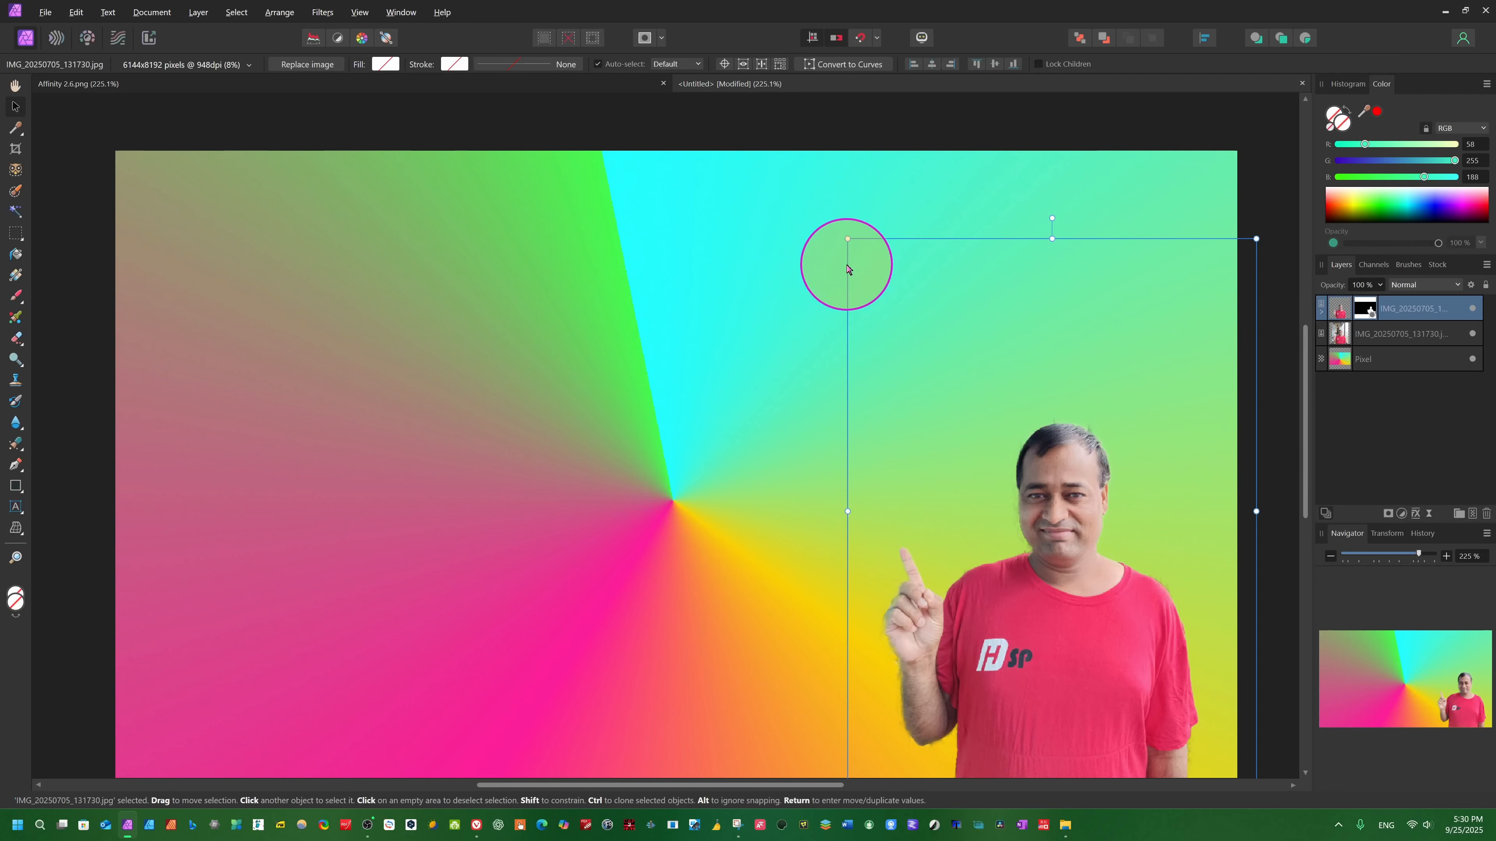
left_click_drag(847, 269, 752, 274)
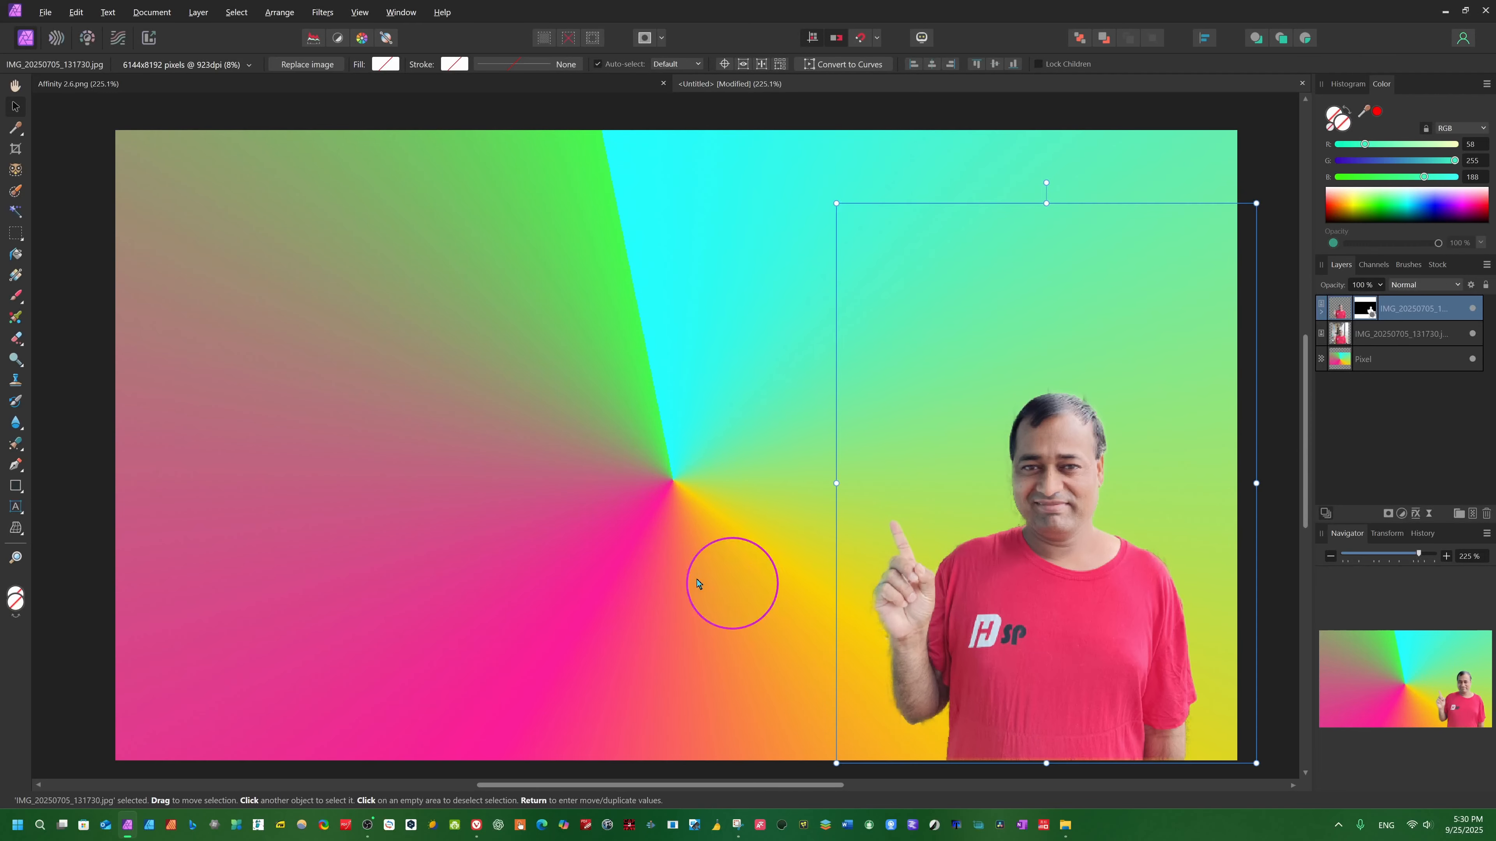
Step: Place the Affinity photo.jpg logo from the Software Media Explore folder beside the man and enlarge it to 200%
left_click(1065, 825)
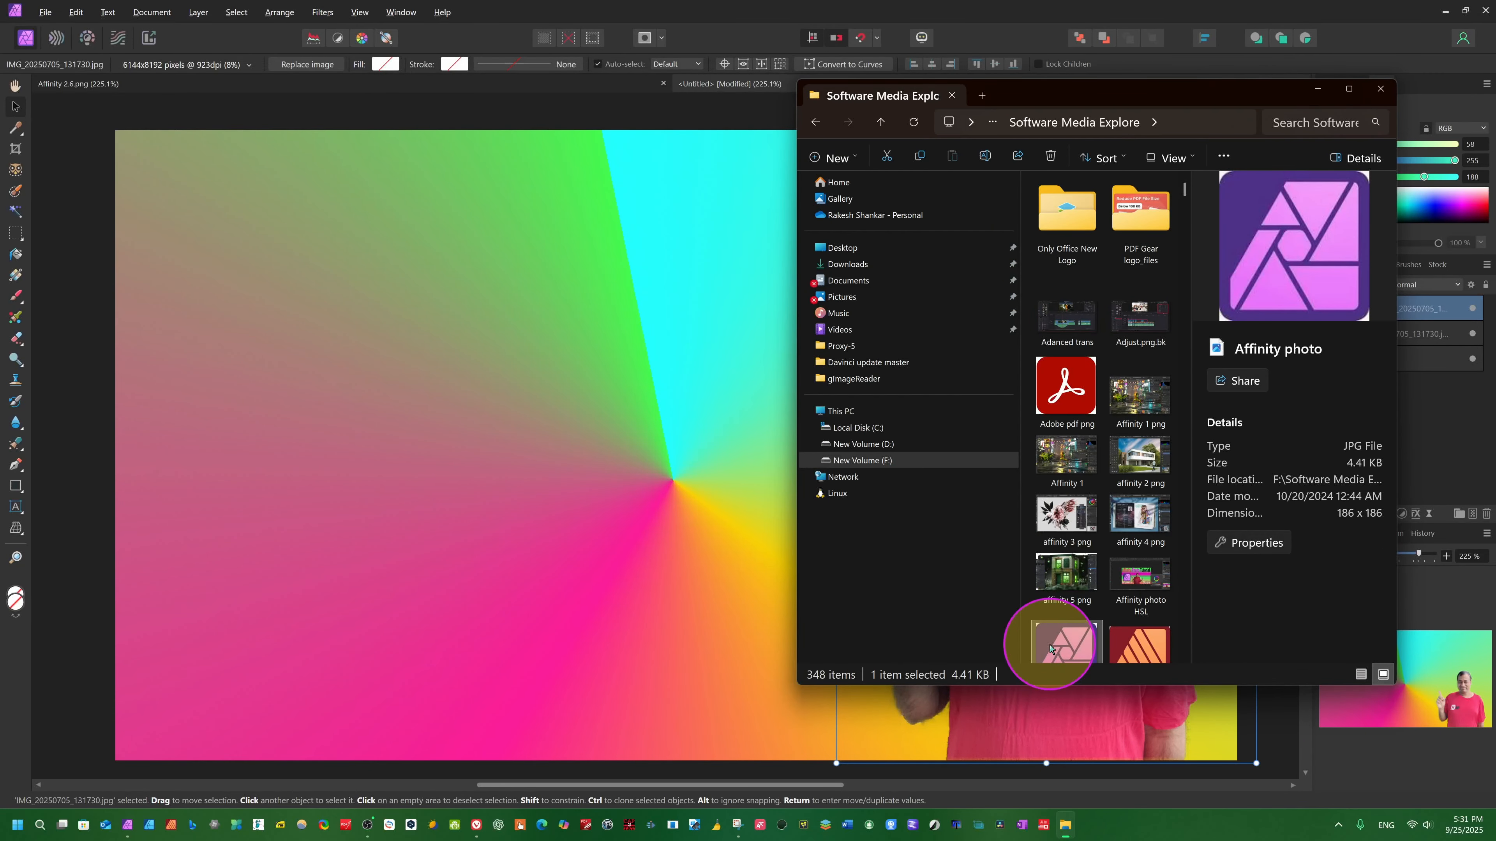
left_click_drag(1050, 648, 449, 468)
left_click(1316, 88)
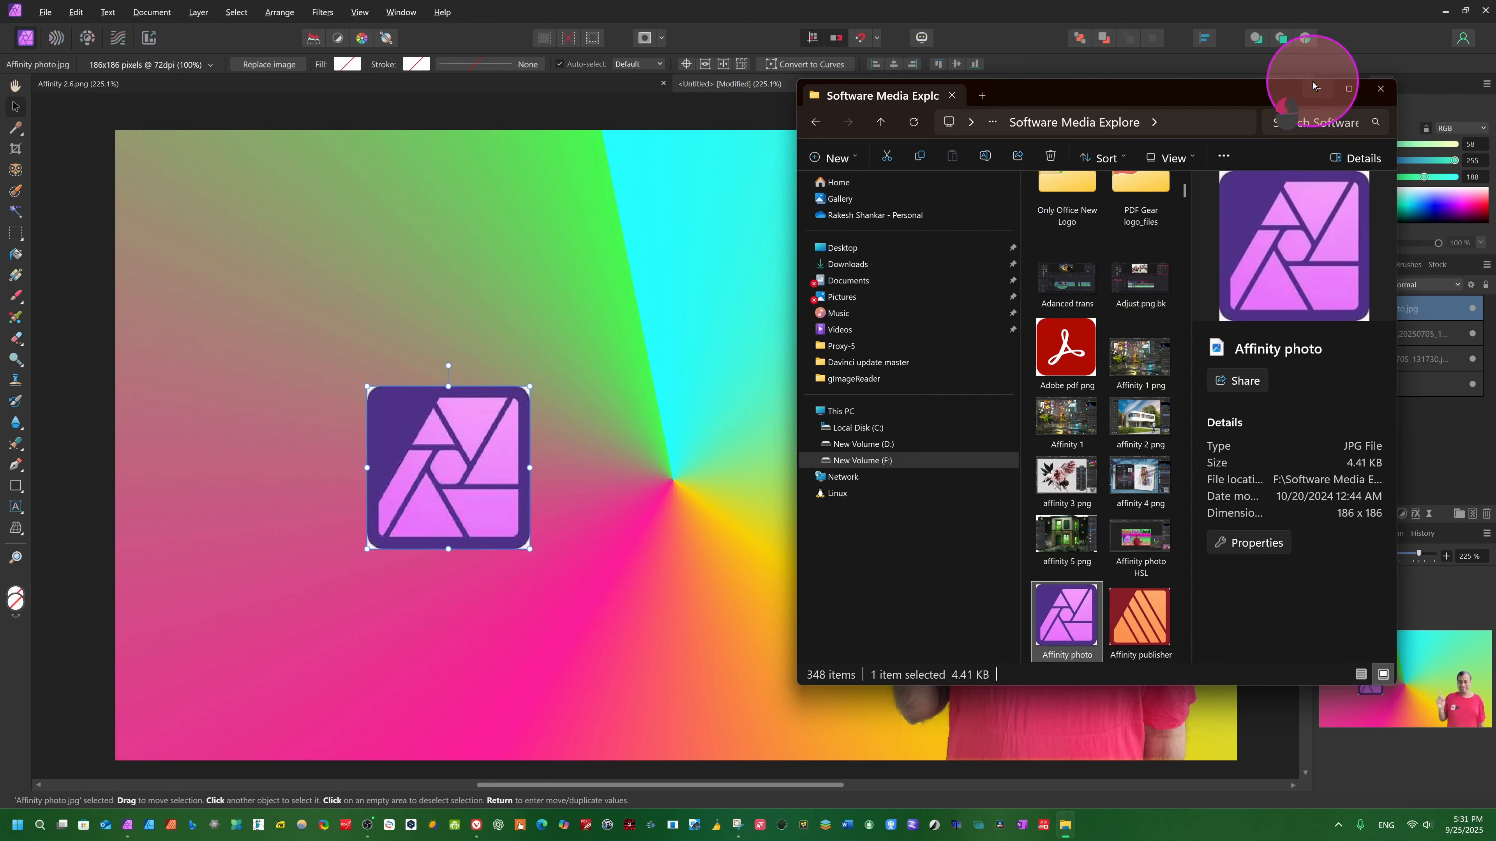
left_click_drag(534, 581, 604, 518)
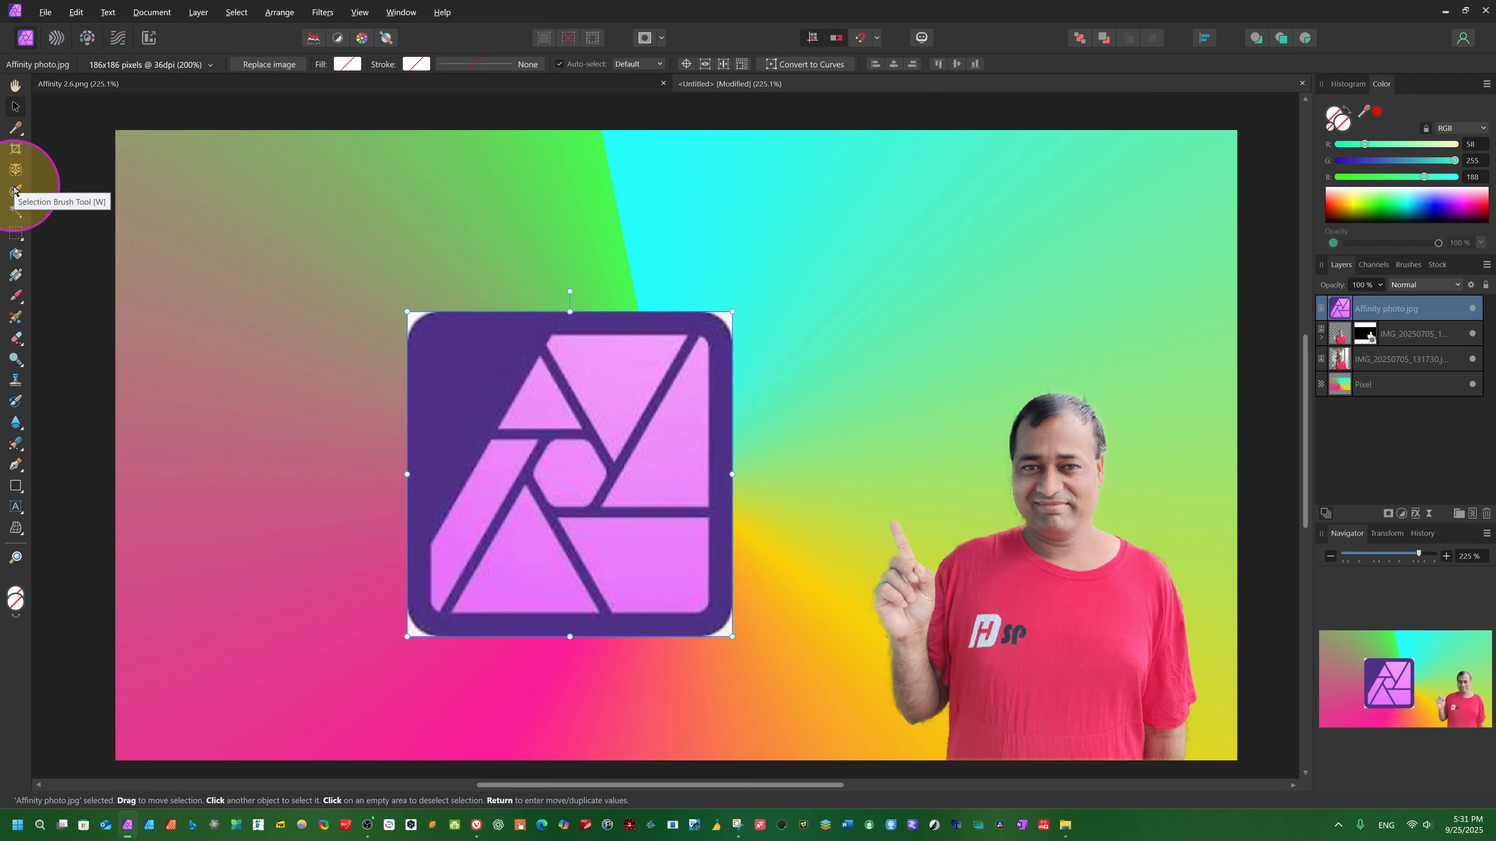
Step: Select the purple Affinity Photo logo tile with the Selection Brush Tool at 64 px width
left_click(15, 199)
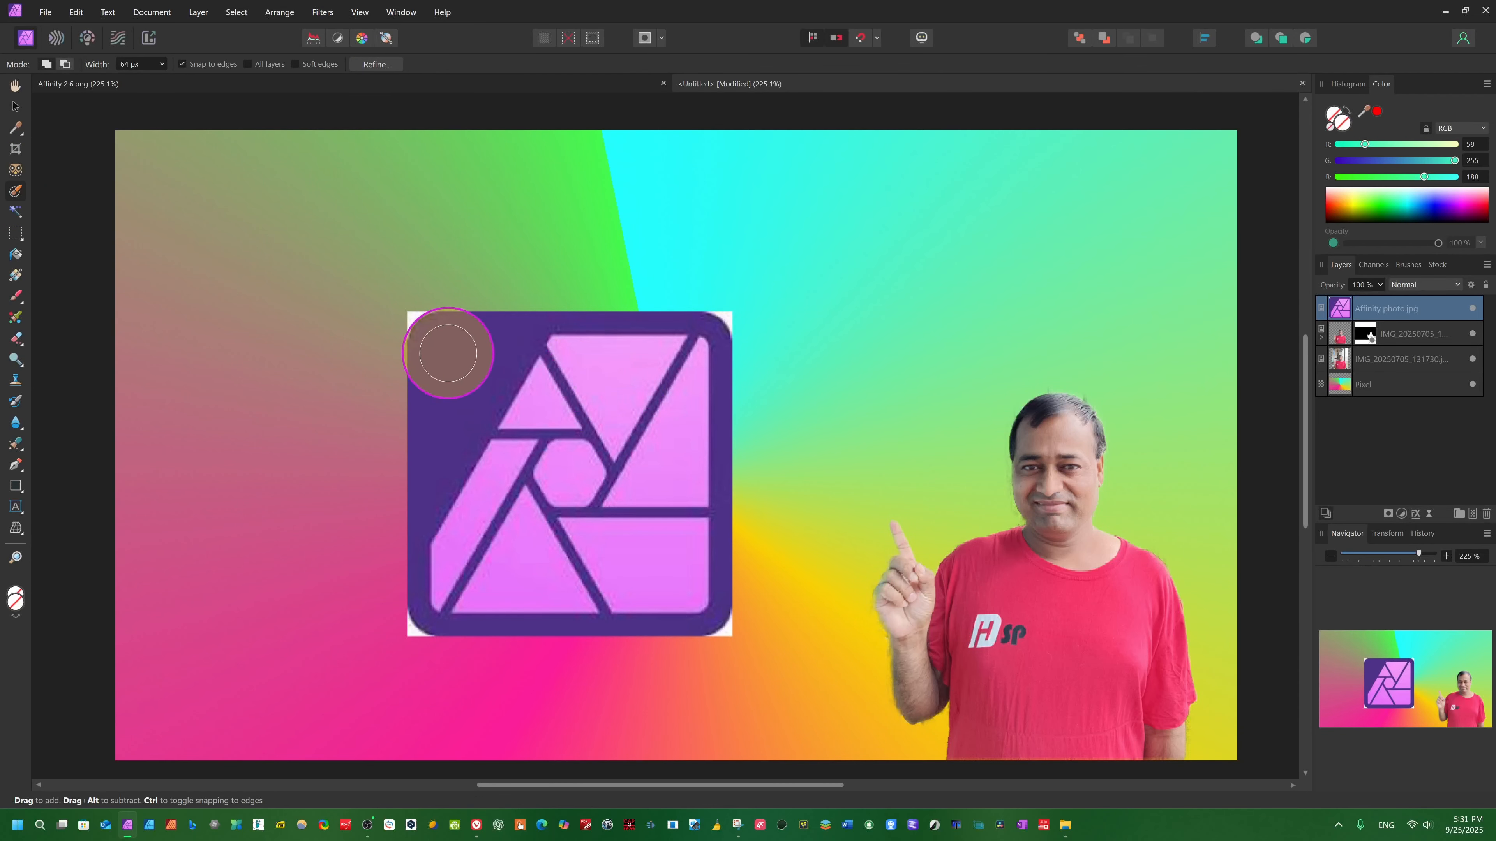
mouse_move(451, 350)
left_mouse_down()
mouse_move(482, 400)
mouse_move(542, 375)
mouse_move(556, 465)
mouse_move(620, 496)
mouse_move(654, 399)
mouse_move(479, 439)
mouse_move(498, 469)
mouse_move(494, 581)
mouse_move(572, 489)
mouse_move(618, 558)
left_mouse_up()
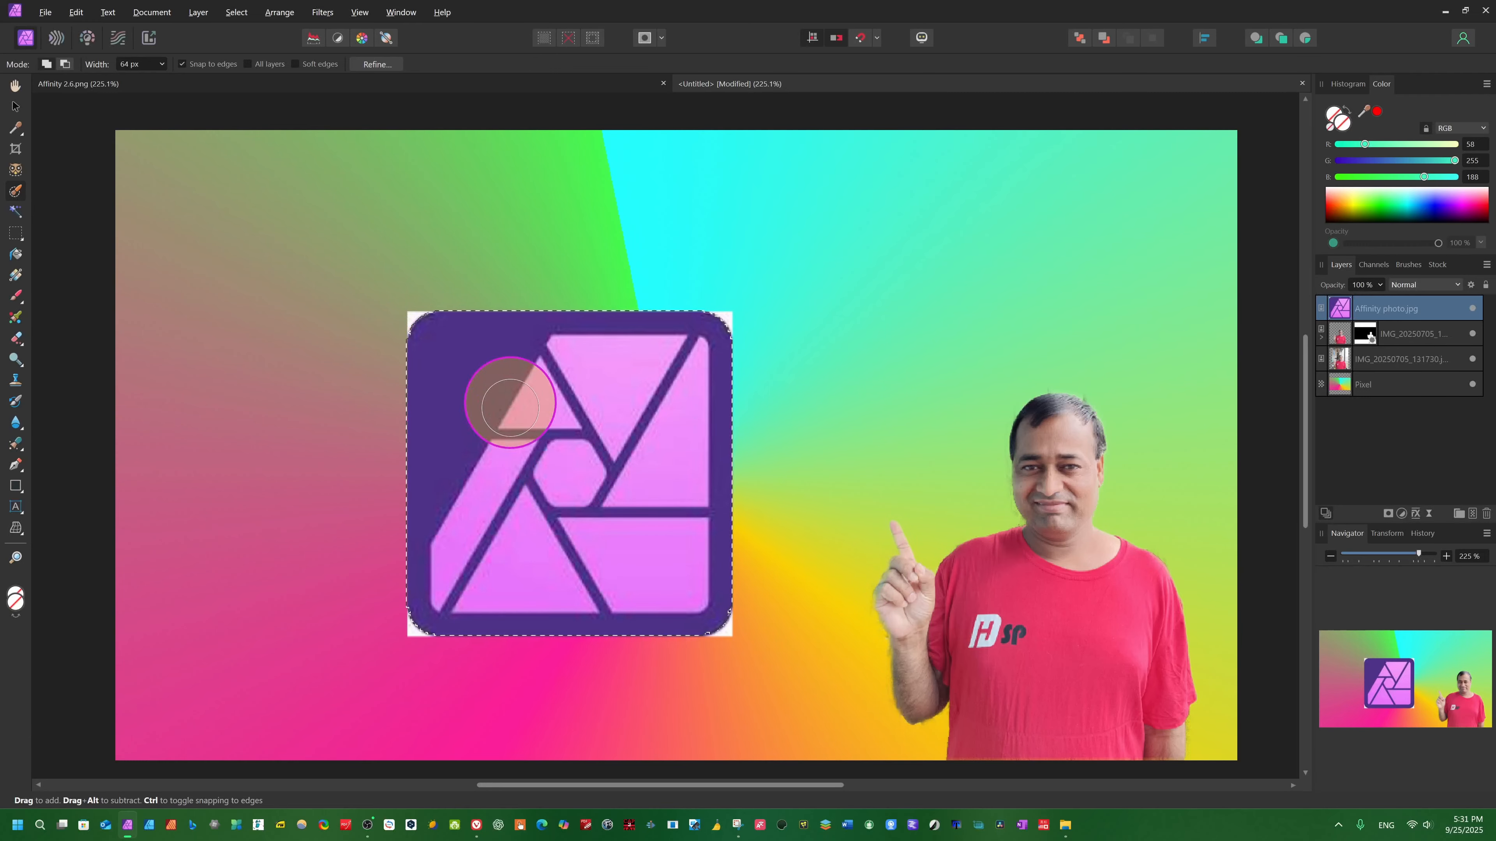
left_click_drag(519, 403, 485, 374)
Step: Try to brush the white corner areas out of the logo selection, and undo the stray brush stamp
left_click(65, 63)
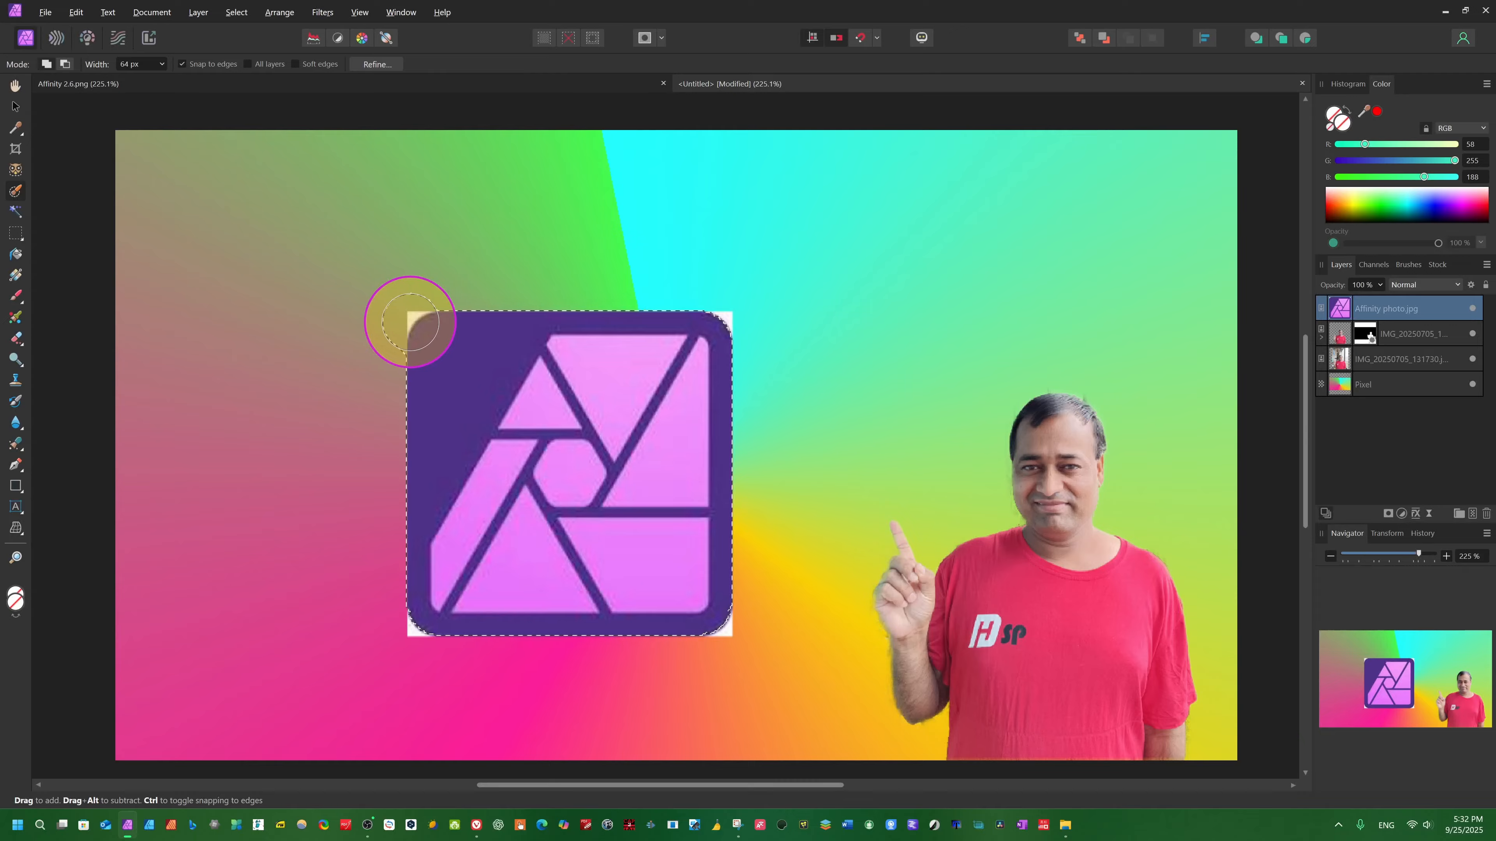
left_click(412, 312)
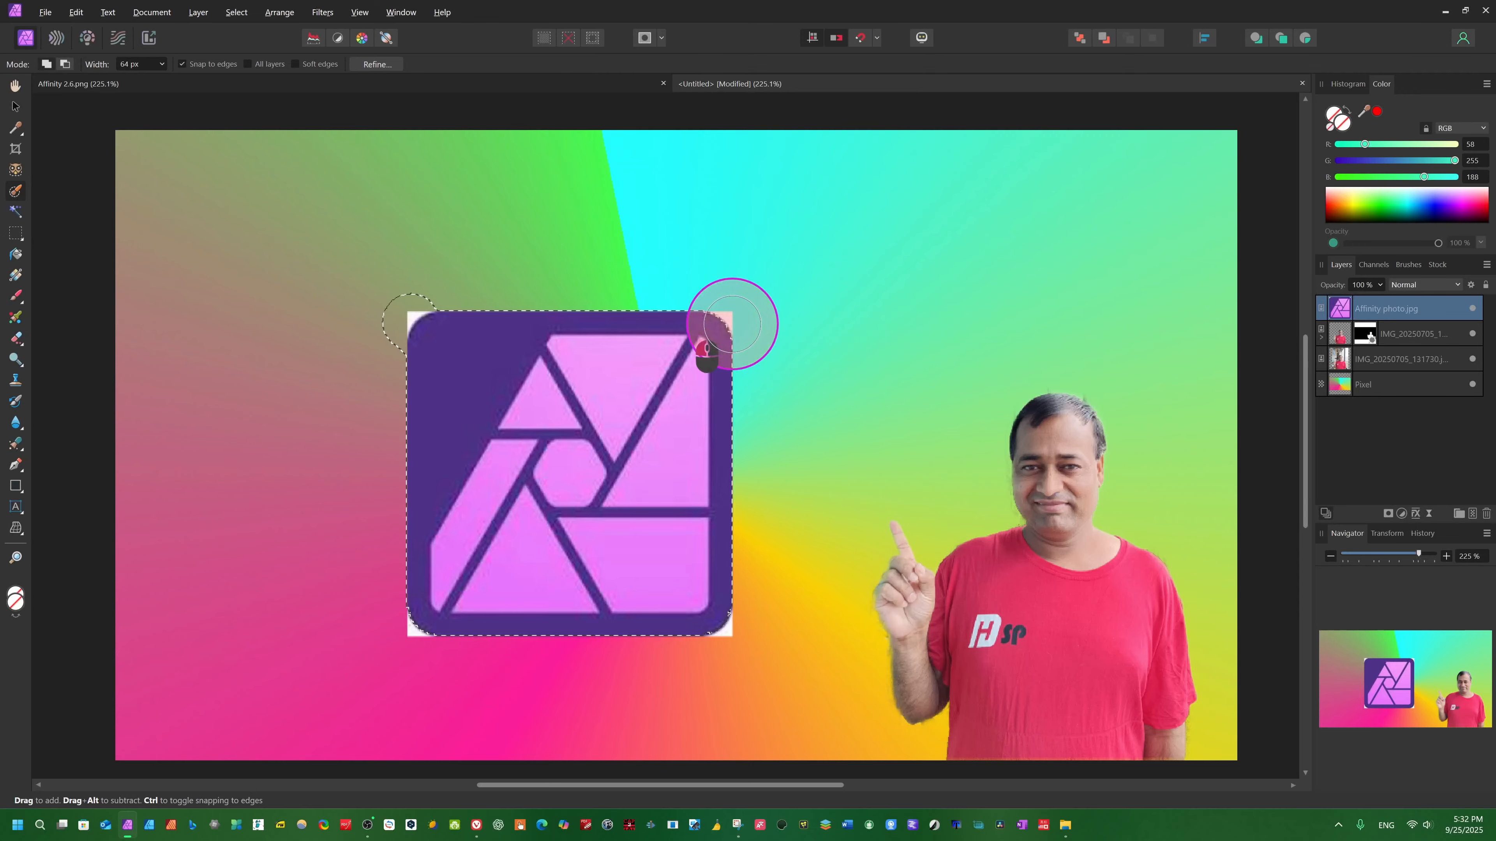
key("ctrl+z")
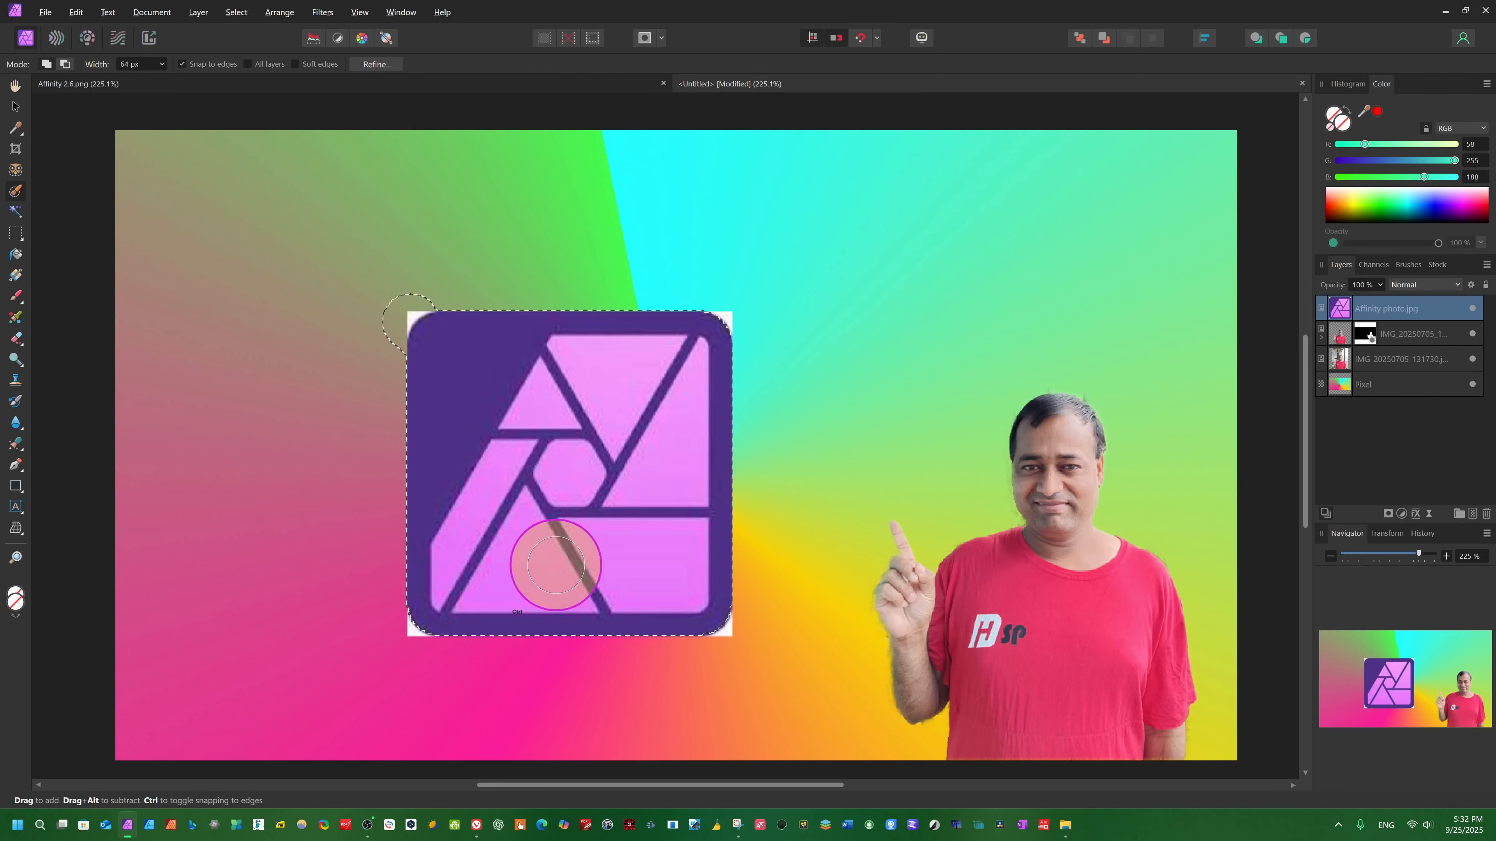
key("ctrl+z")
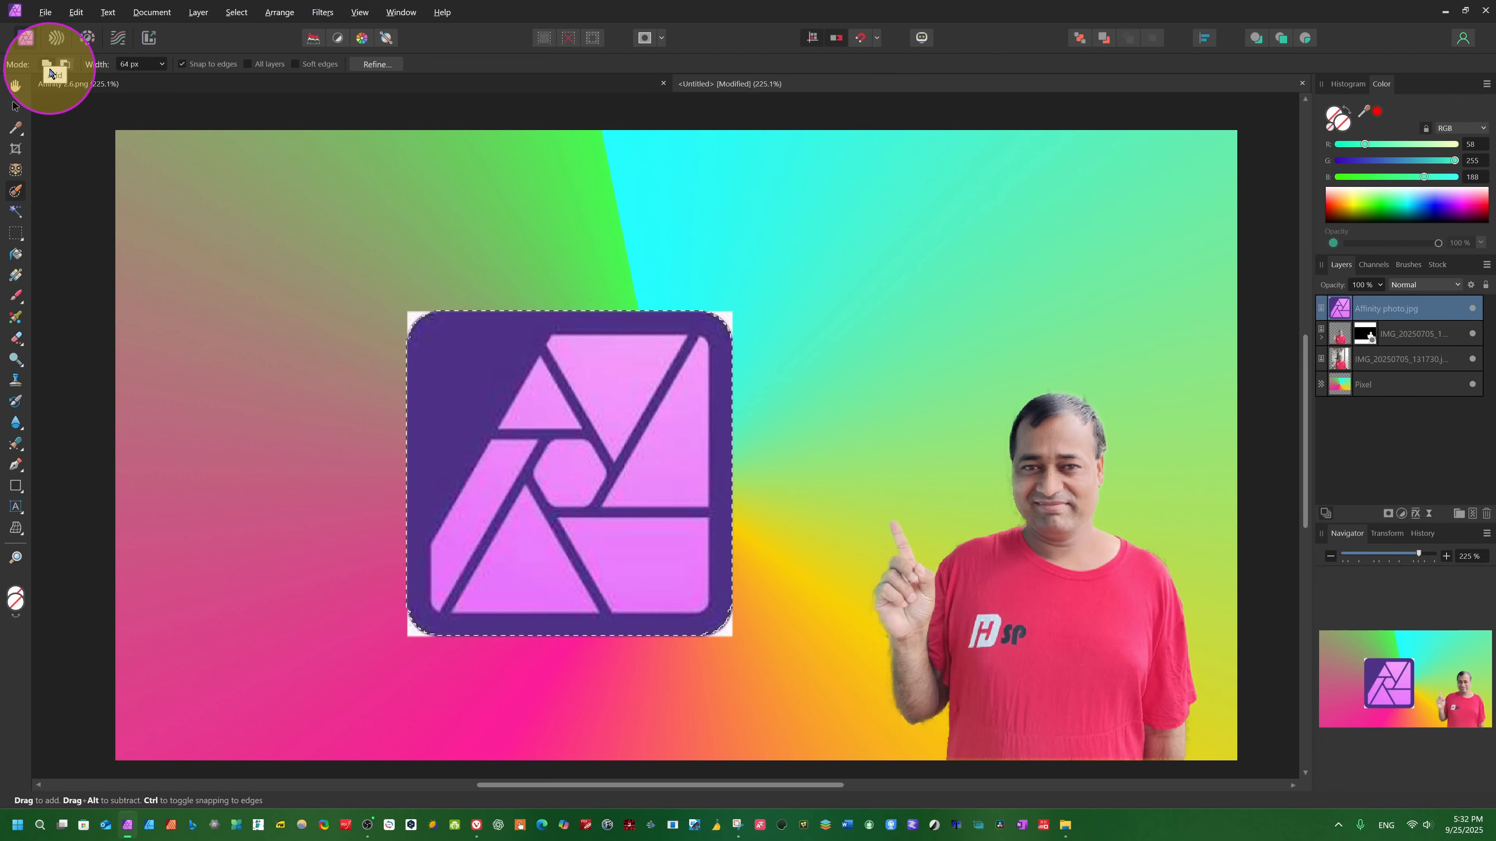
Step: Subtract the logo's two upper corners from the selection with the 64 px Selection Brush
left_click(65, 64)
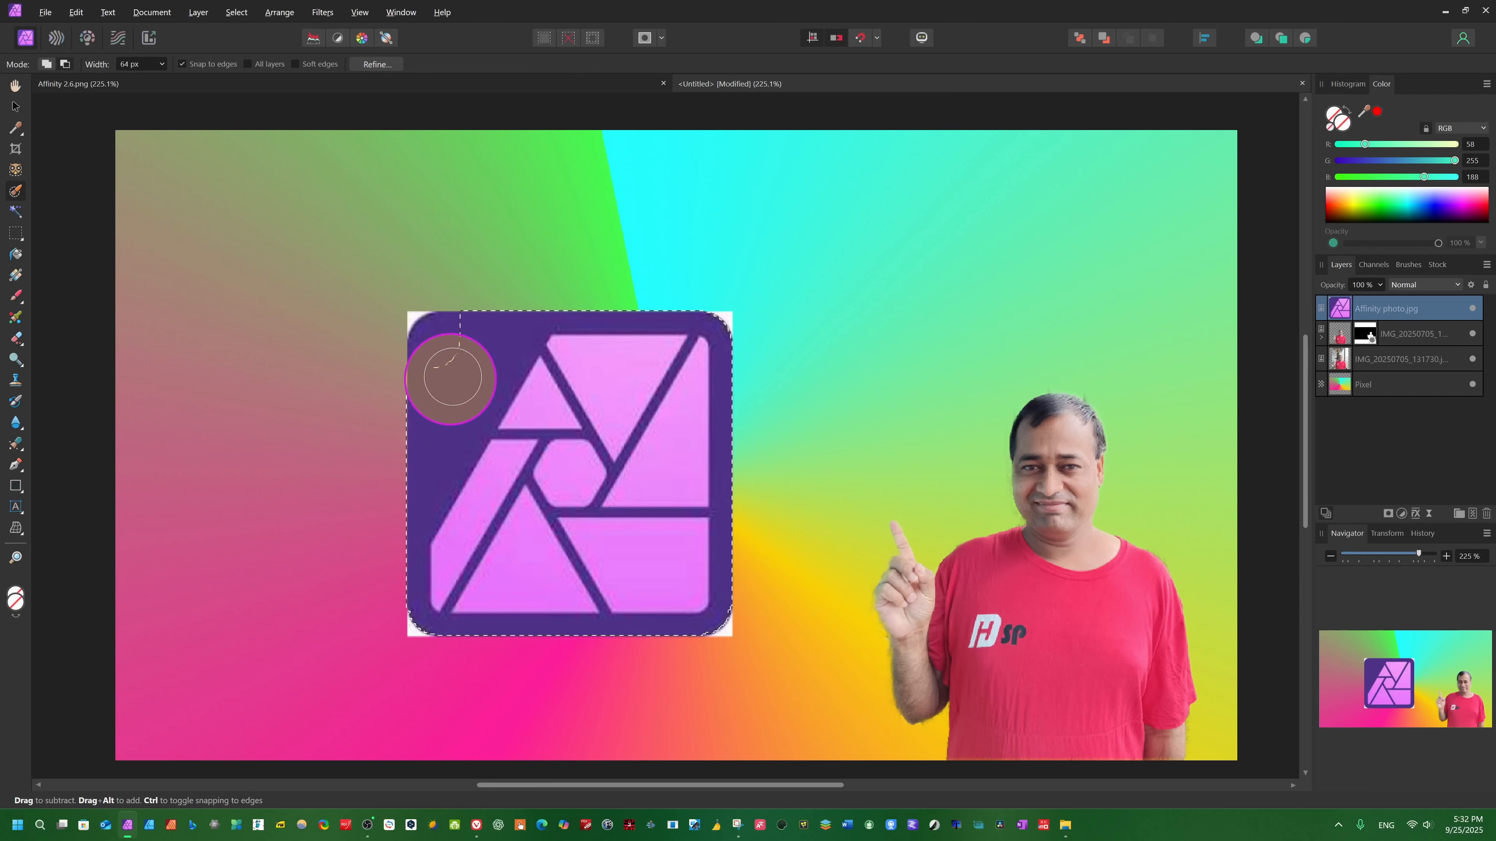
left_click_drag(441, 340, 442, 342)
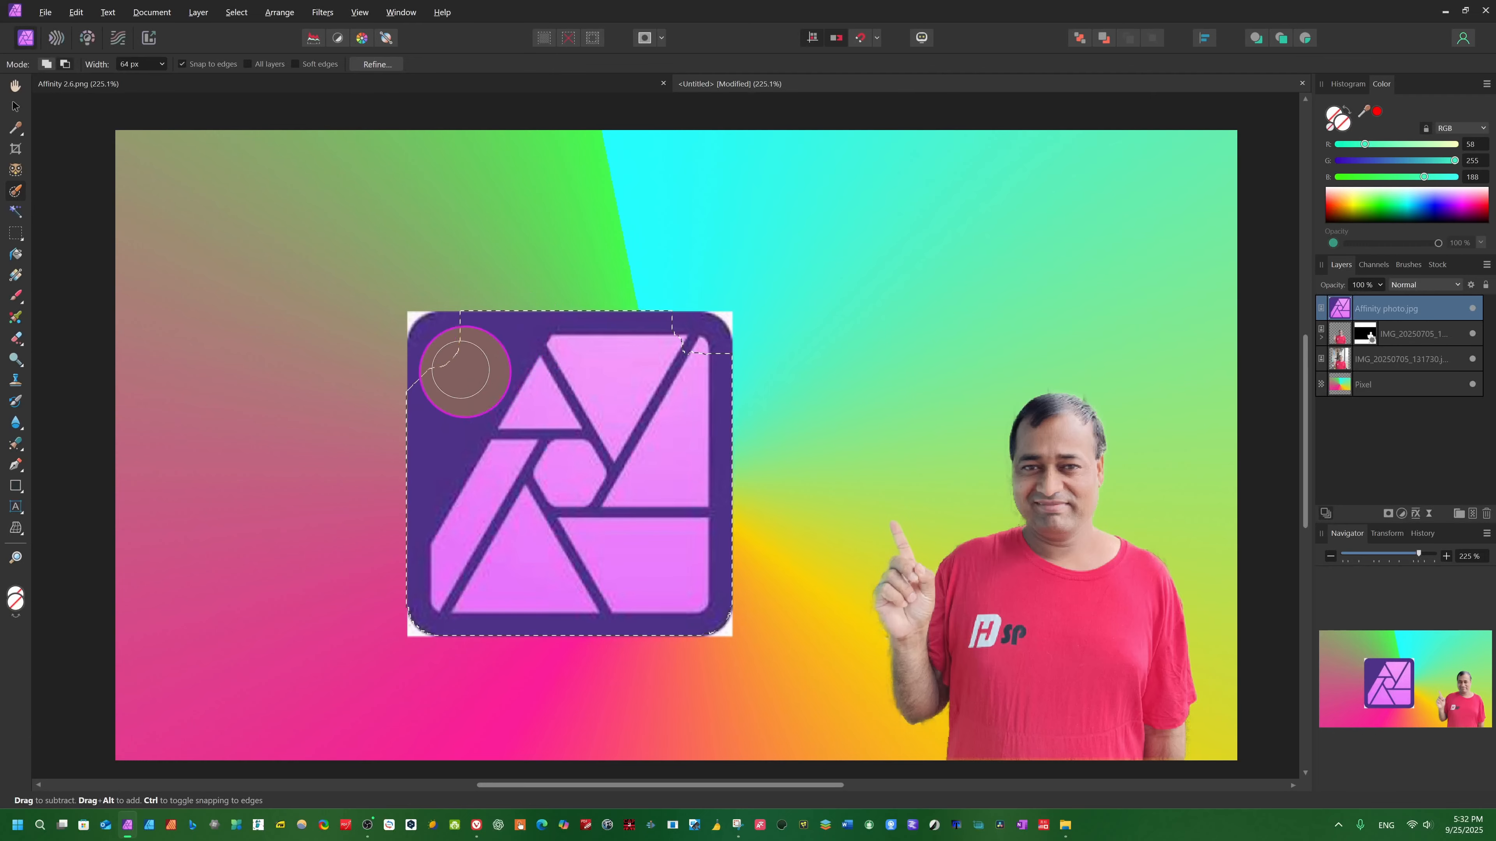
mouse_move(430, 341)
left_mouse_down()
mouse_move(394, 324)
mouse_move(404, 347)
left_mouse_up()
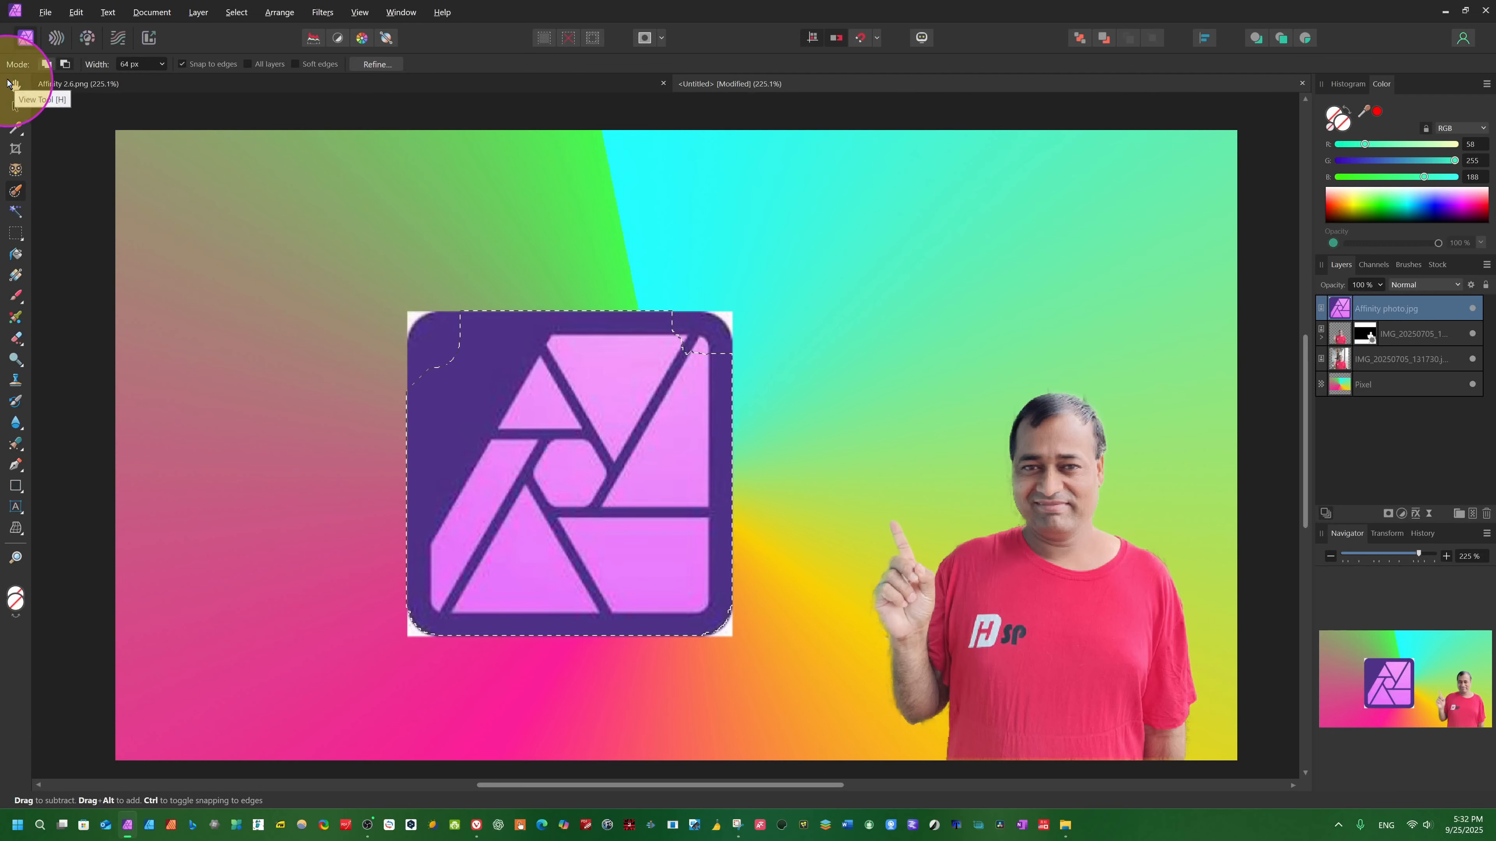
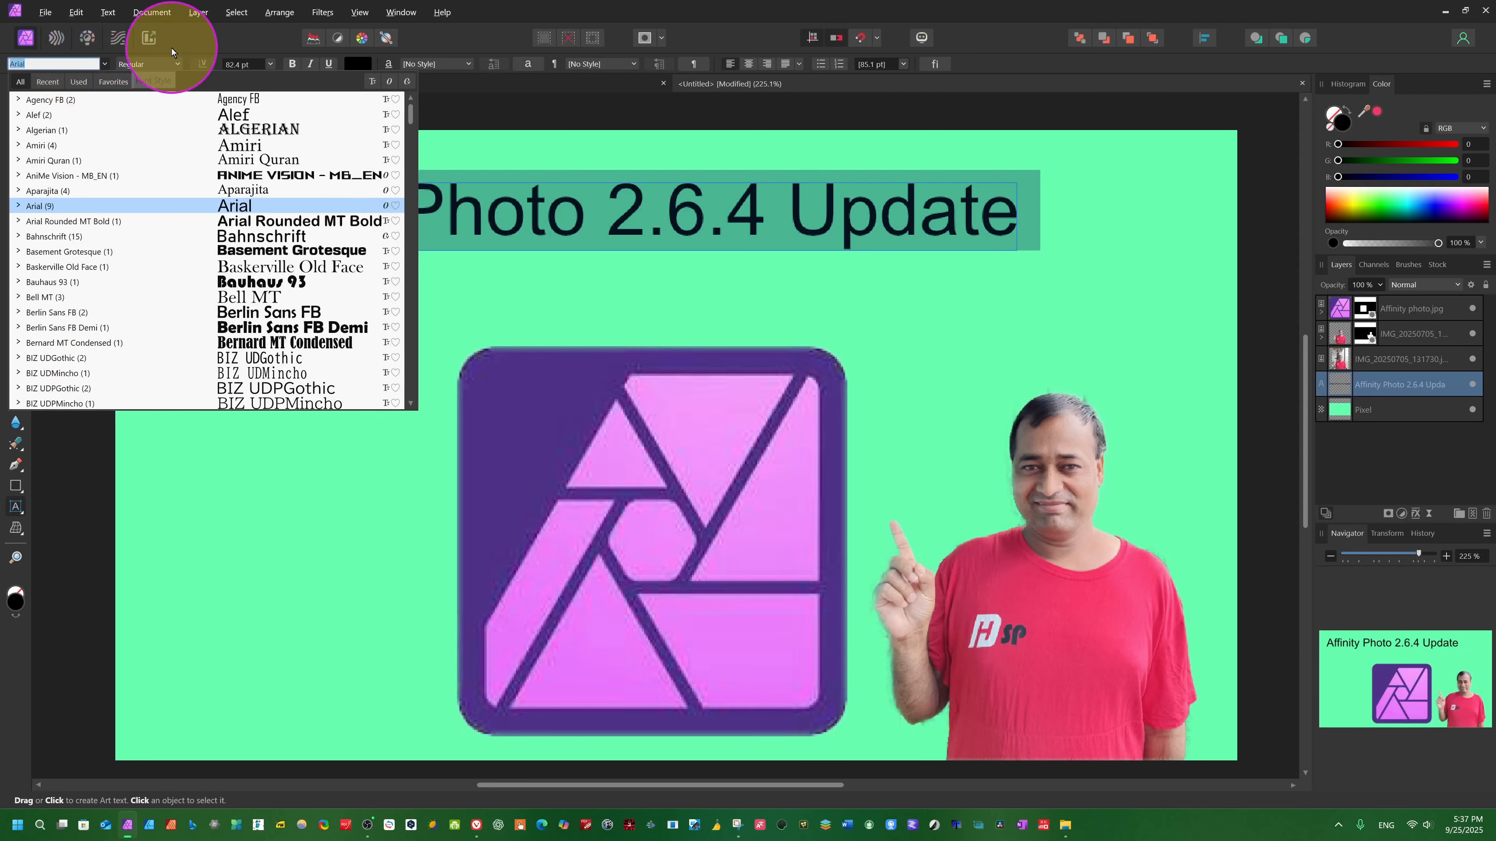
Step: Set the style of the whole "Affinity Photo 2.6.4 Update" heading to Arial Black
left_click(176, 56)
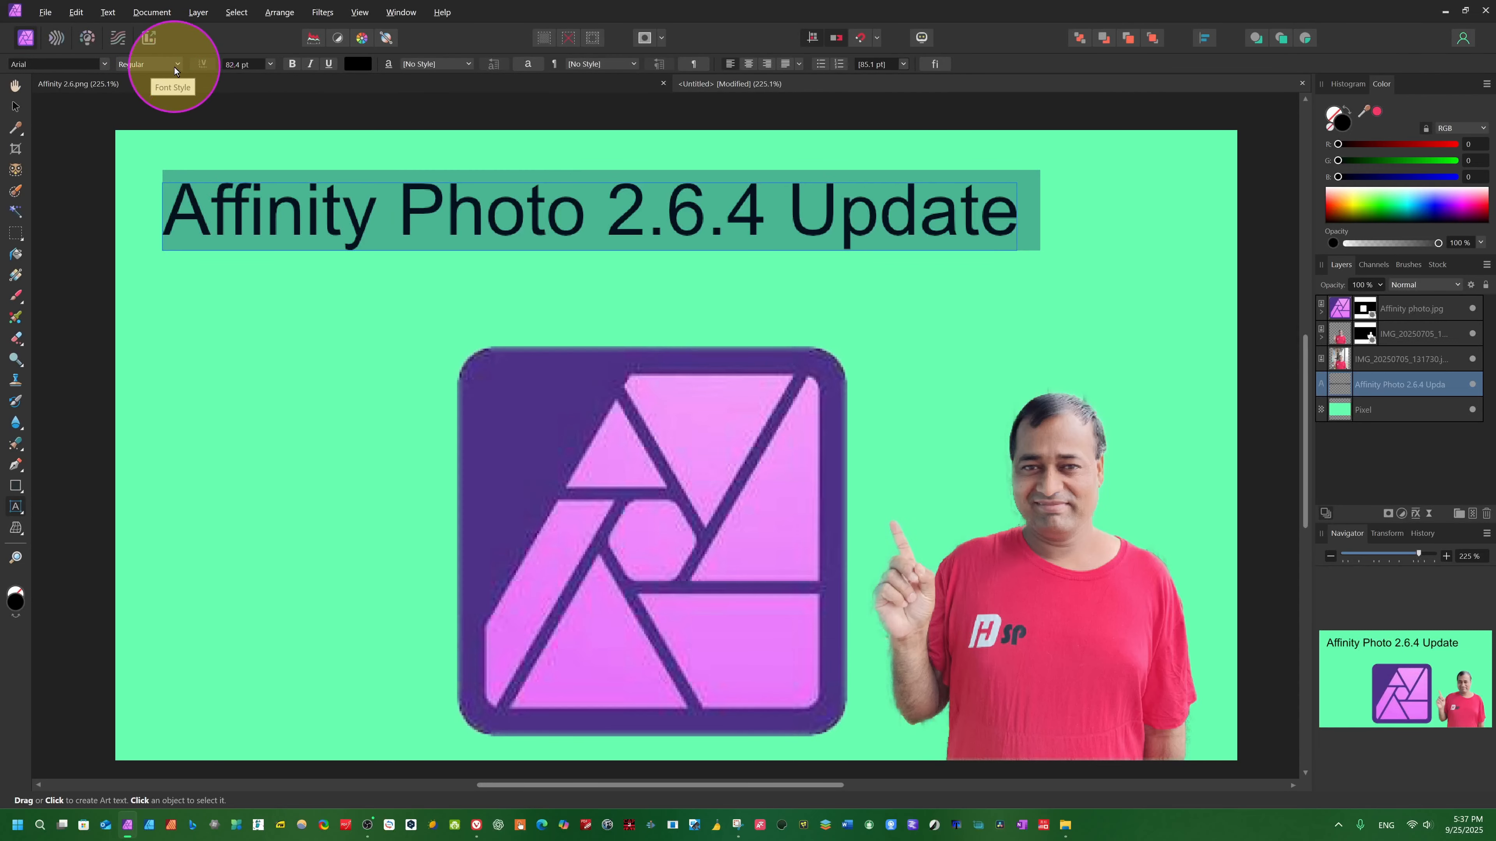
left_click(174, 66)
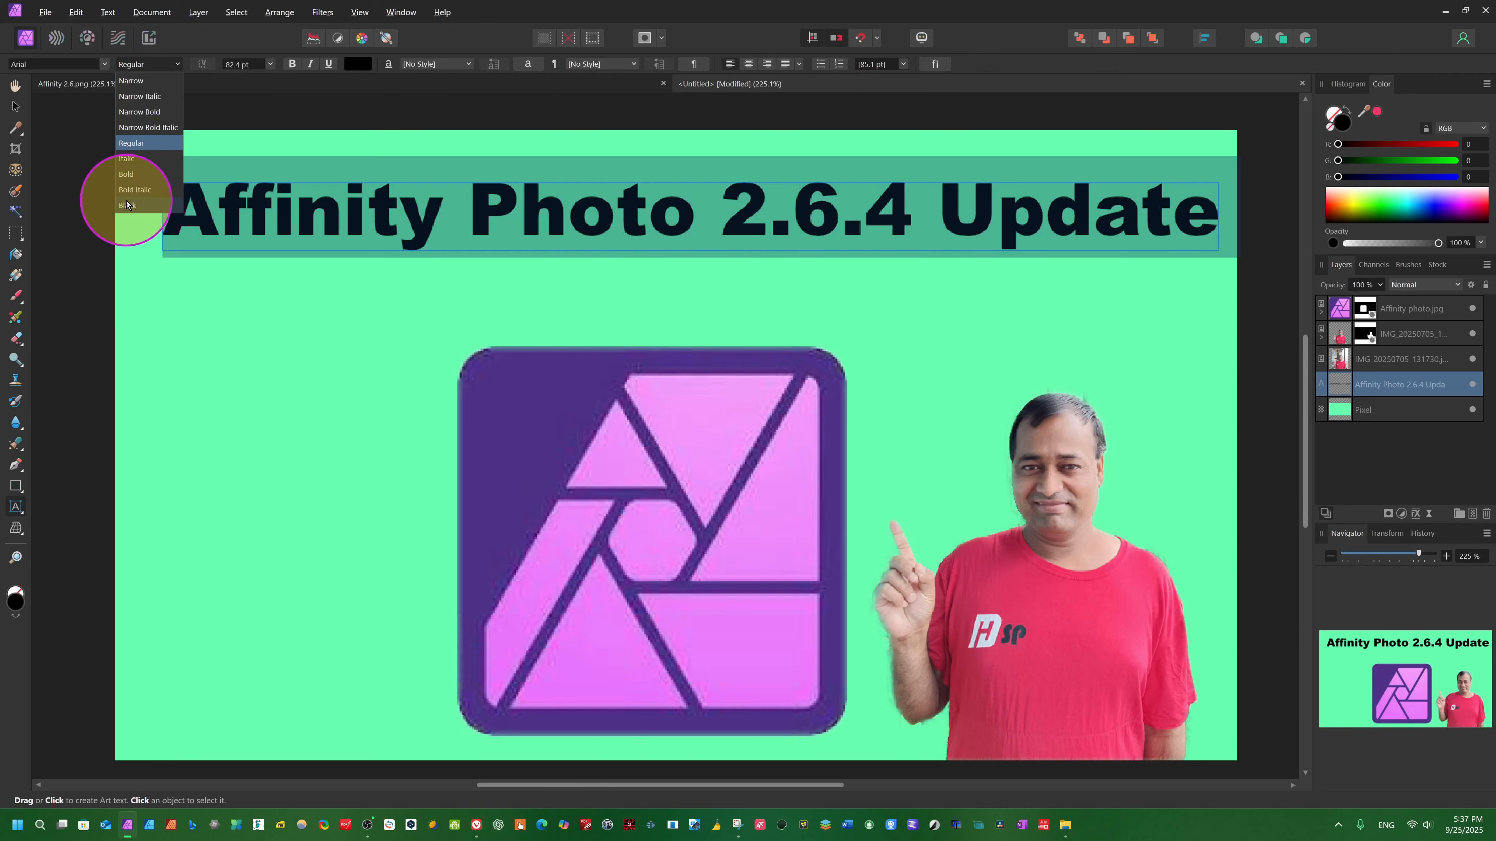
left_click(139, 206)
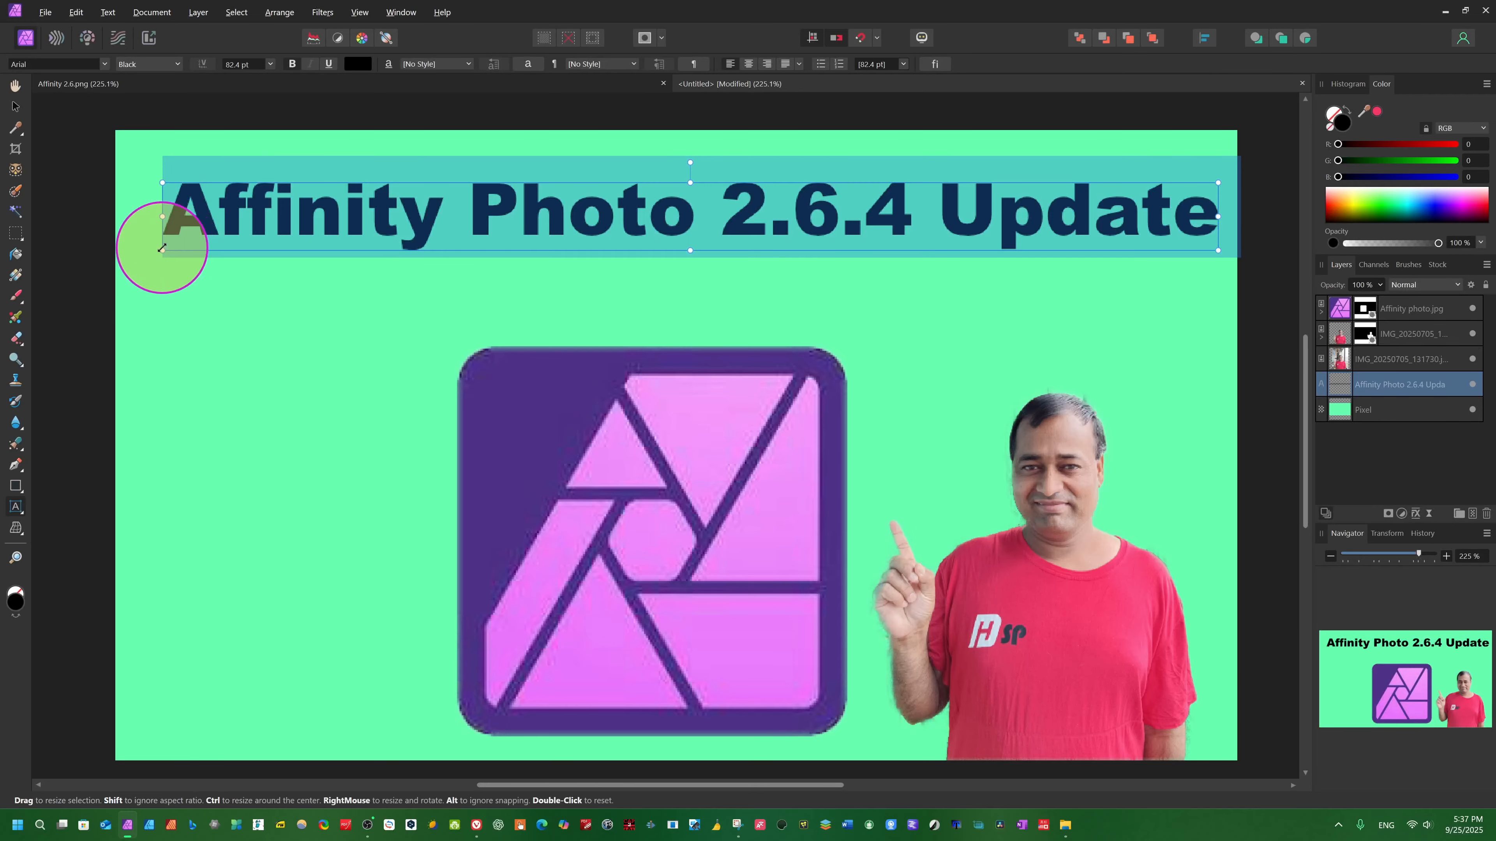
Step: Widen the heading towards the canvas's left edge and stretch it vertically to a text size of about 208.4 pt
left_click_drag(160, 248, 132, 251)
left_click(663, 196)
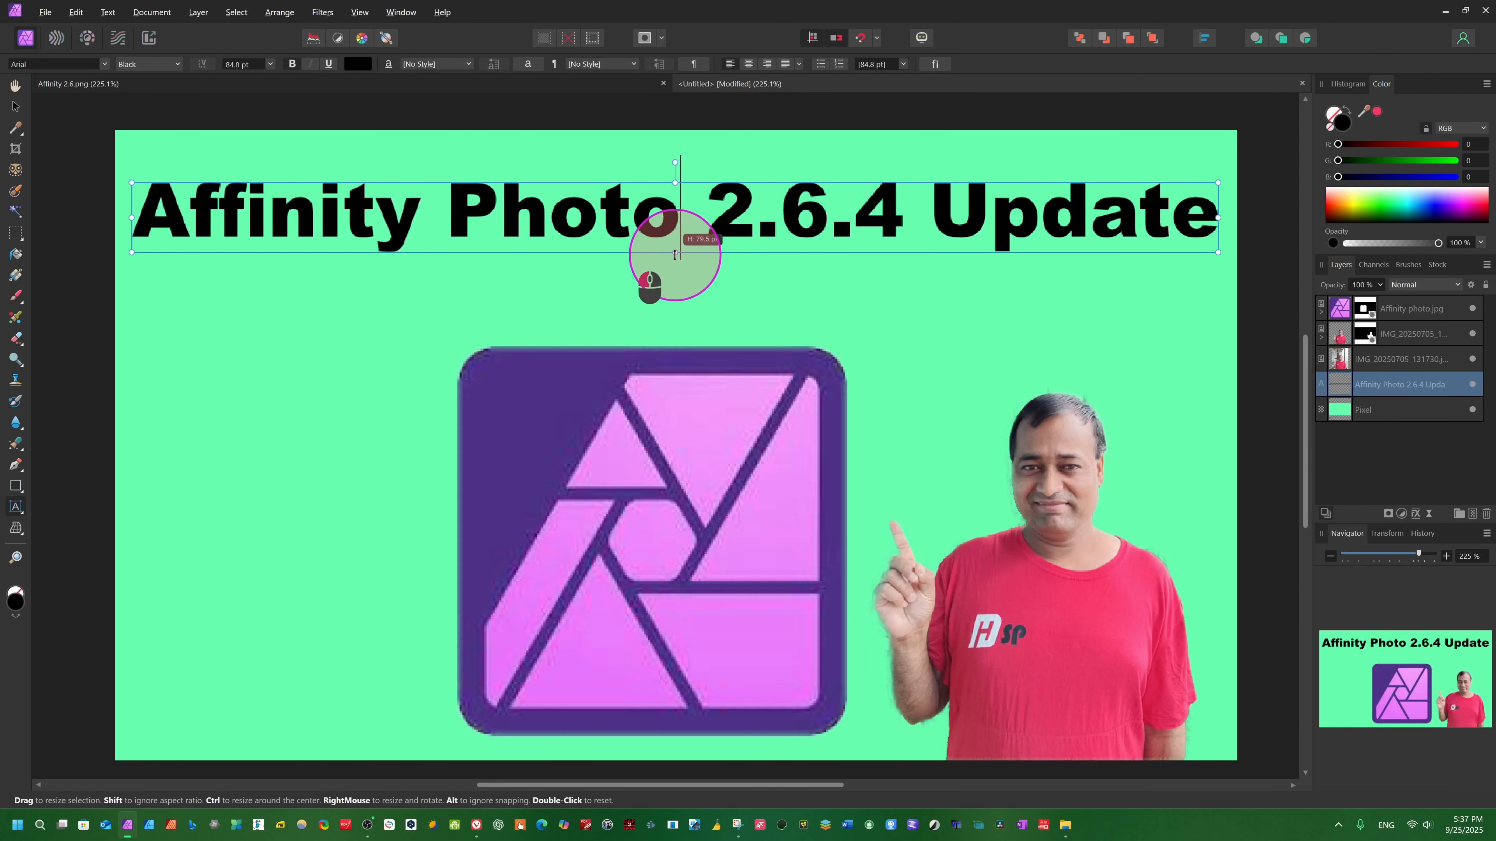
left_click_drag(675, 255, 663, 317)
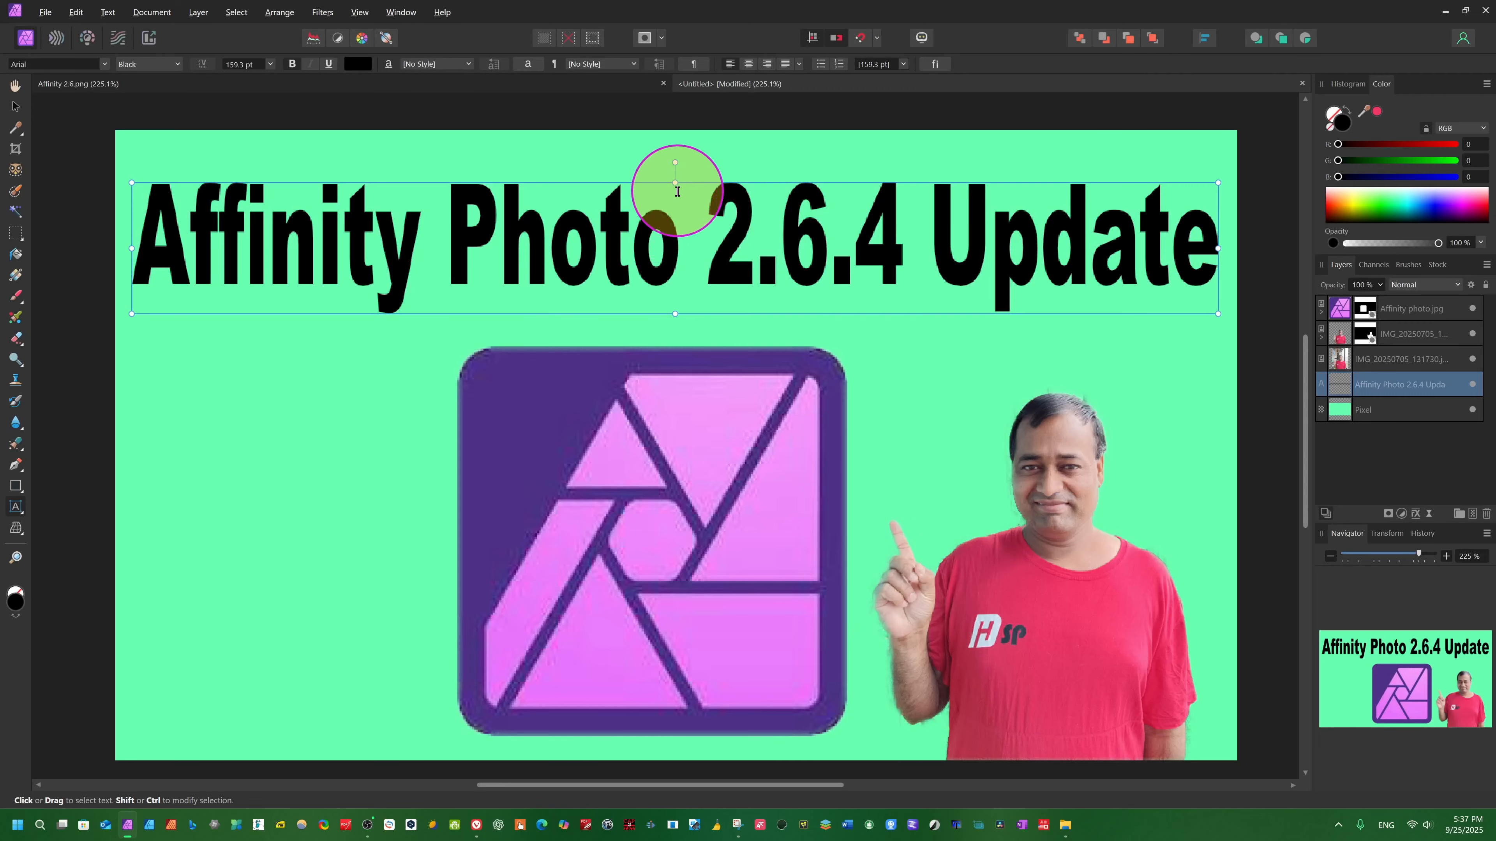
left_click_drag(676, 186, 679, 145)
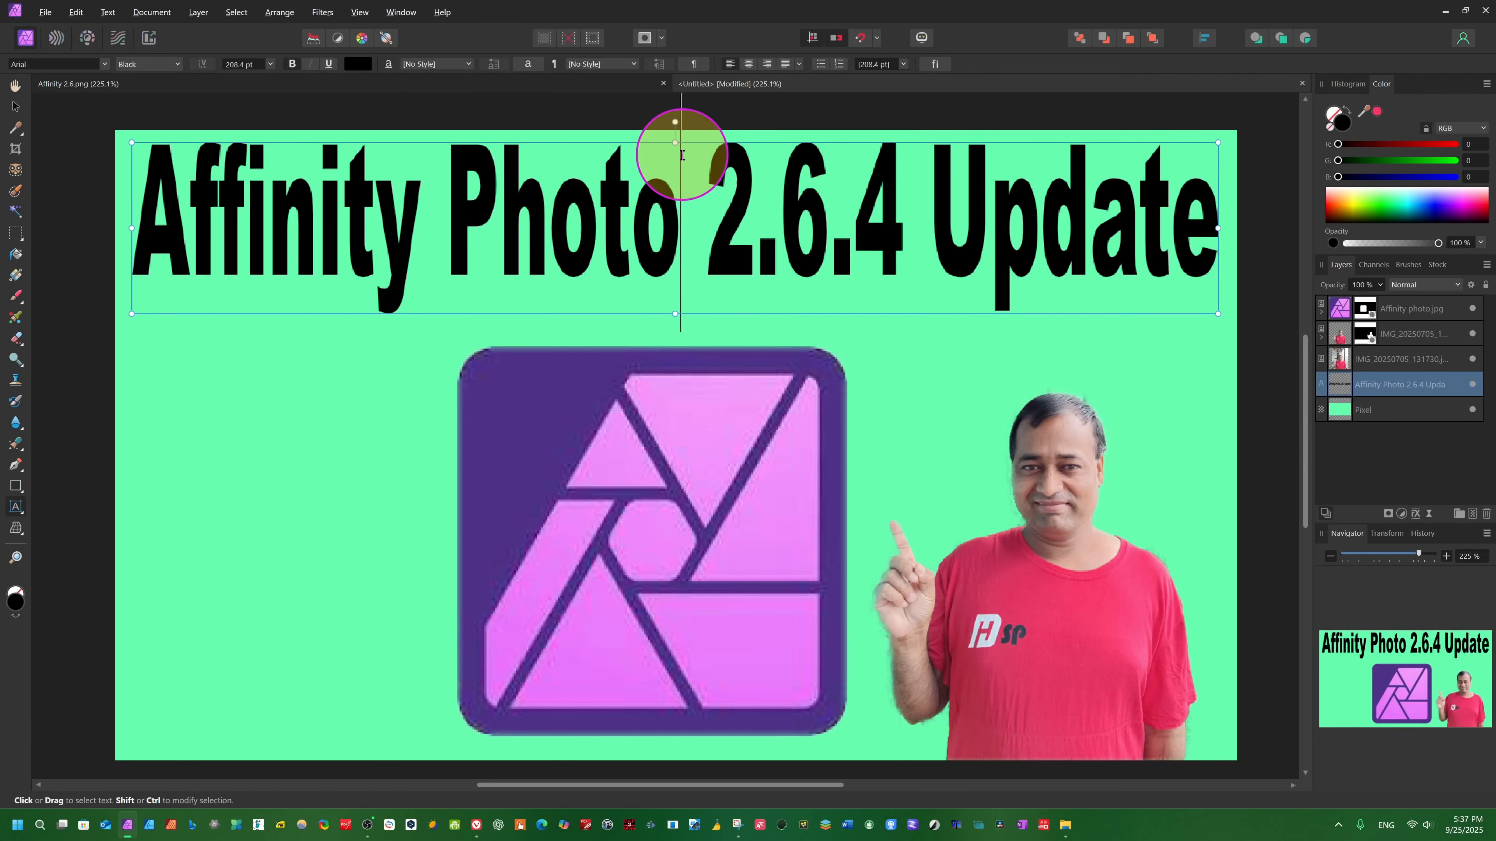
Step: Colour the word "Photo" in the heading pink, RGB 255, 69, 156
left_click(560, 208)
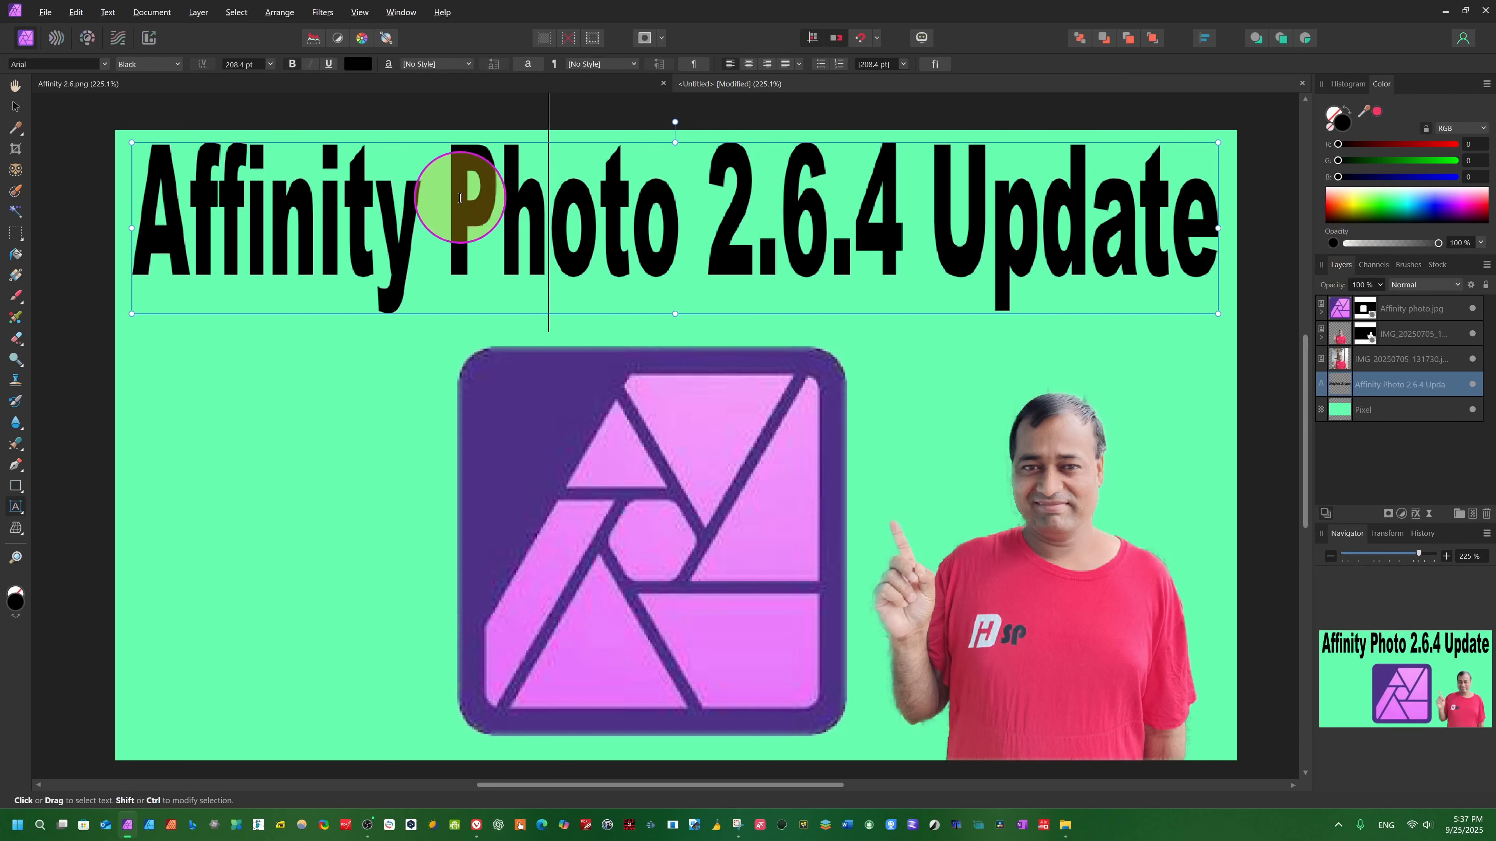
left_click_drag(460, 198, 670, 234)
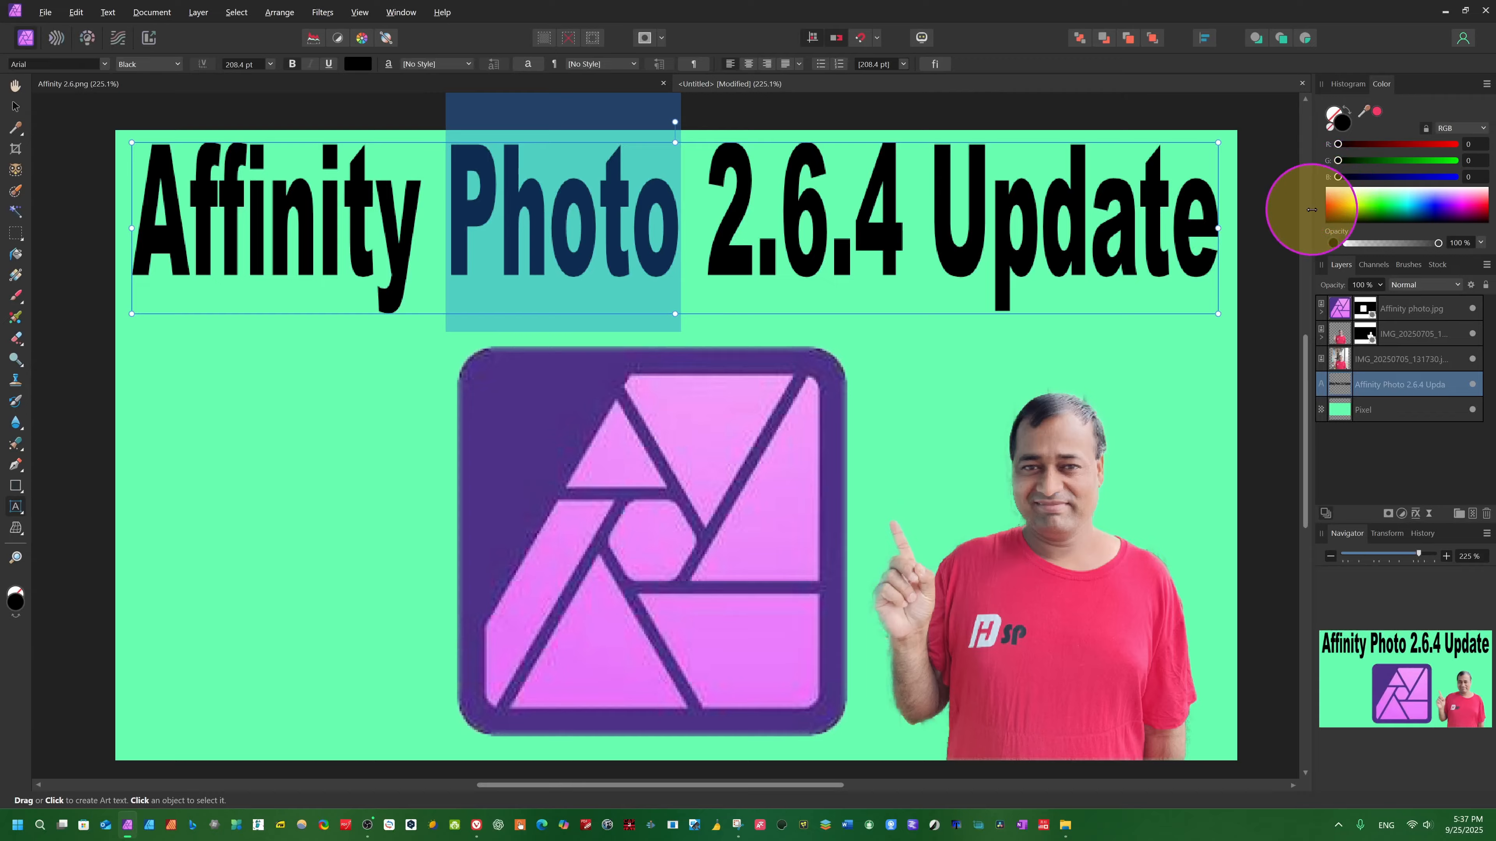
left_click_drag(1339, 205, 1475, 200)
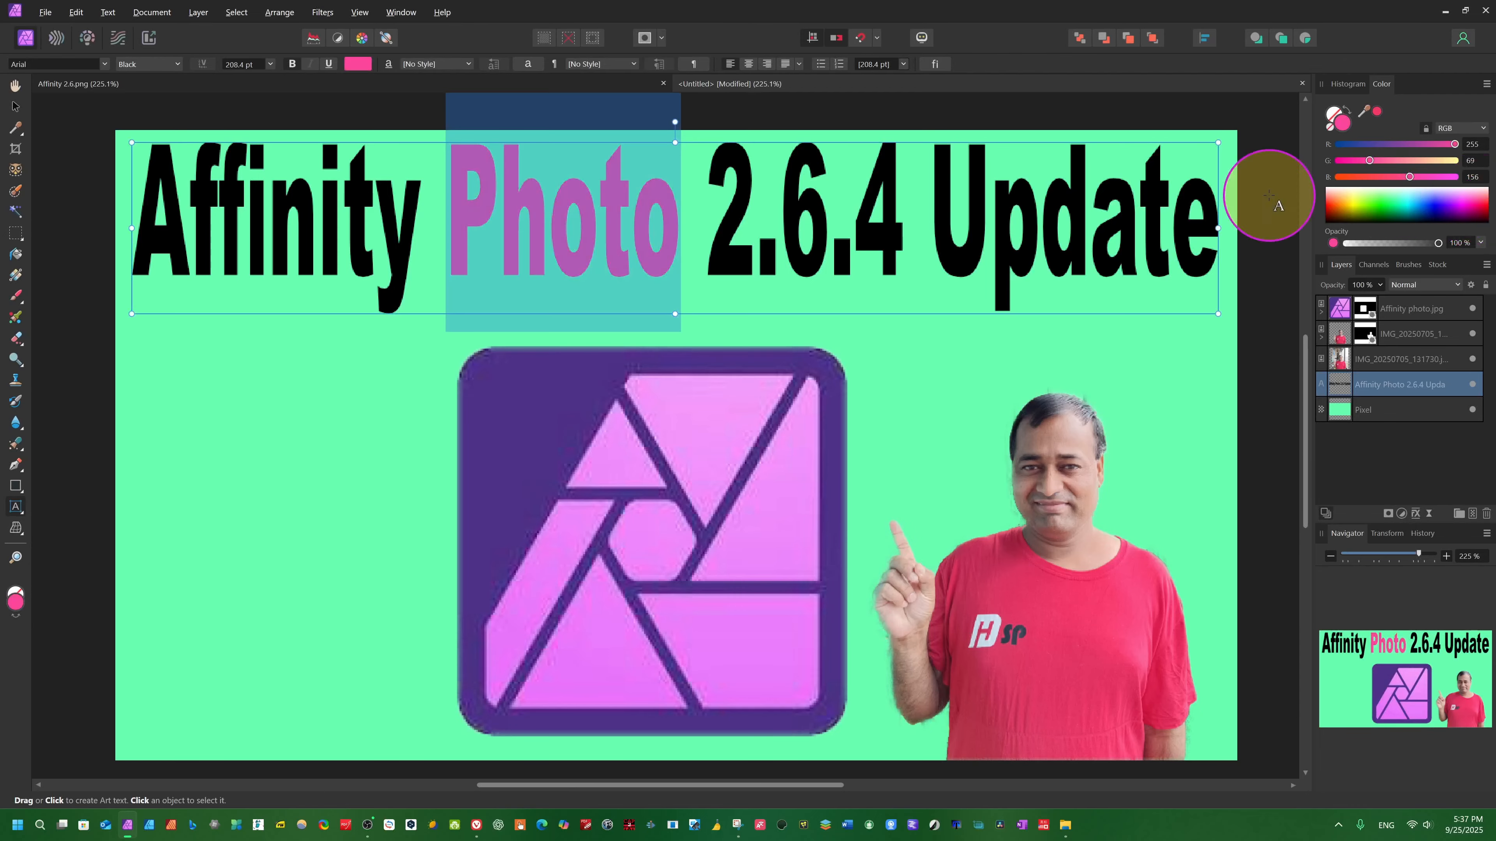
Step: Colour the word "Update" in the heading orange-red, RGB 191, 57, 0
left_click_drag(928, 195, 1209, 229)
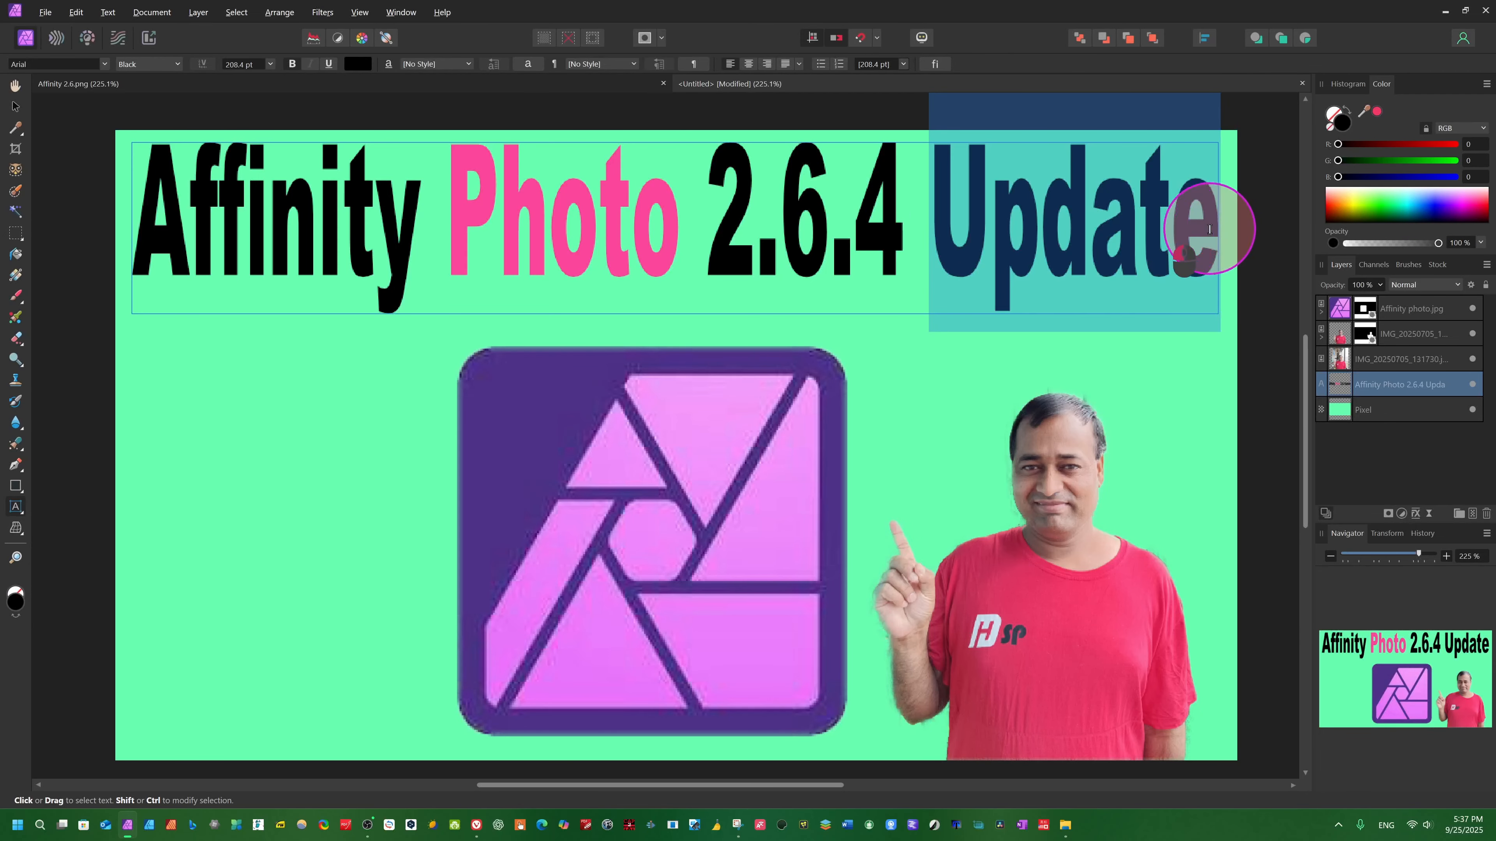
left_click_drag(1342, 211, 1333, 209)
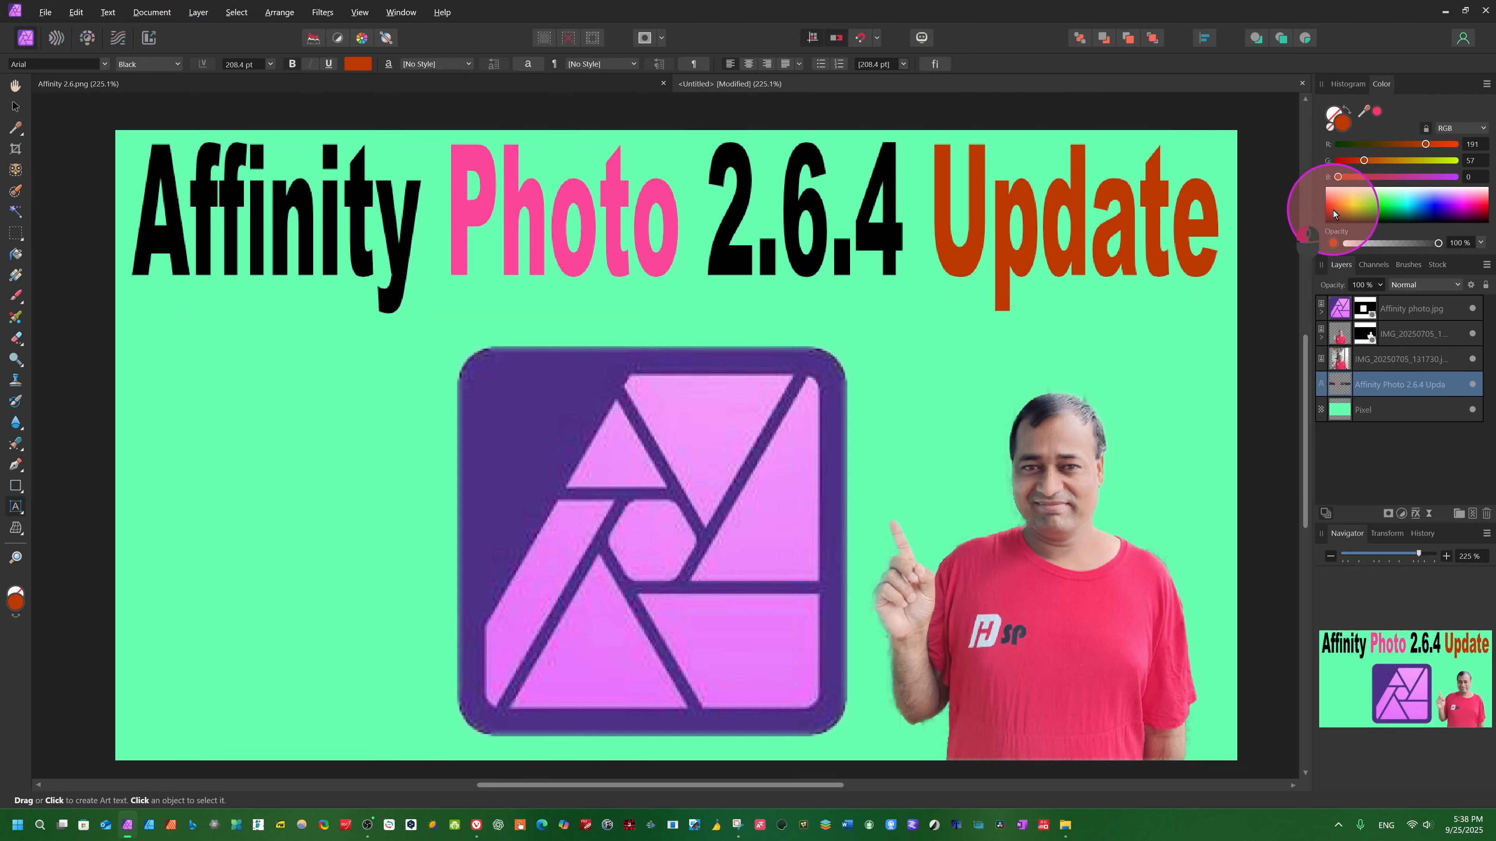
left_click(432, 208)
left_click(527, 239)
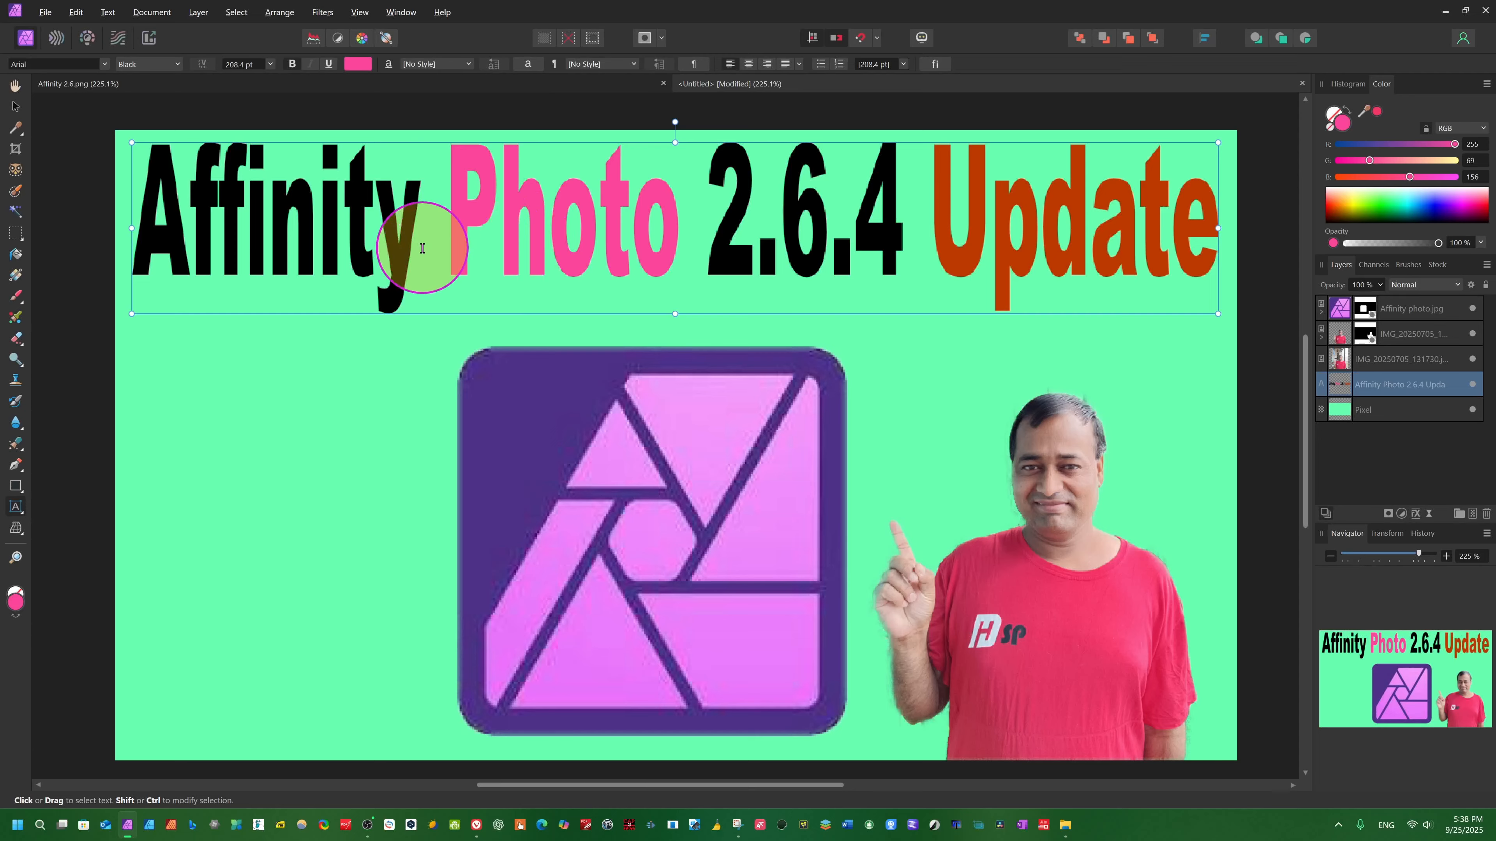
left_click(441, 225)
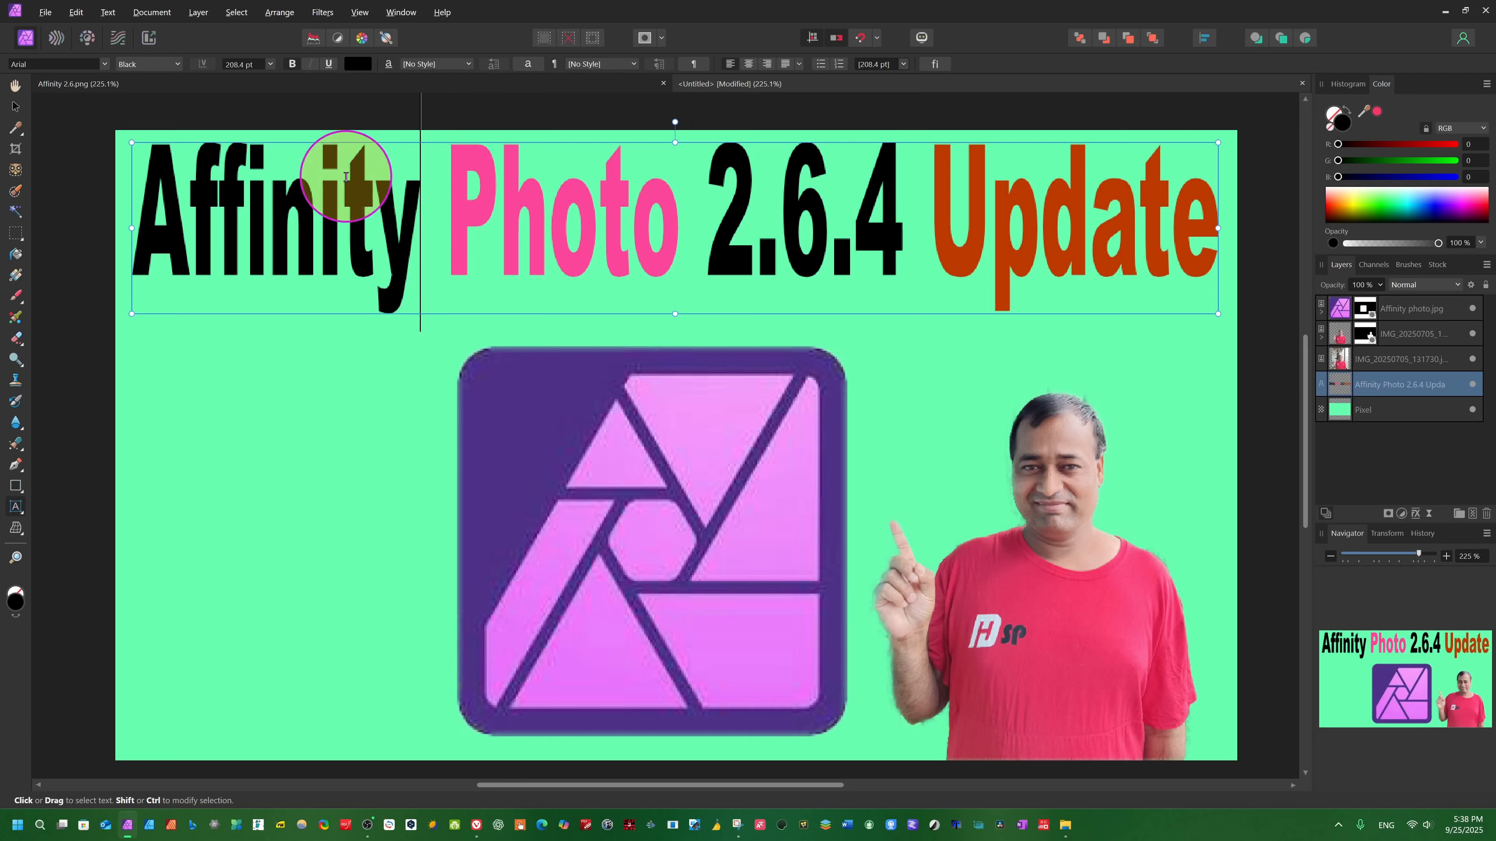
left_click(436, 215)
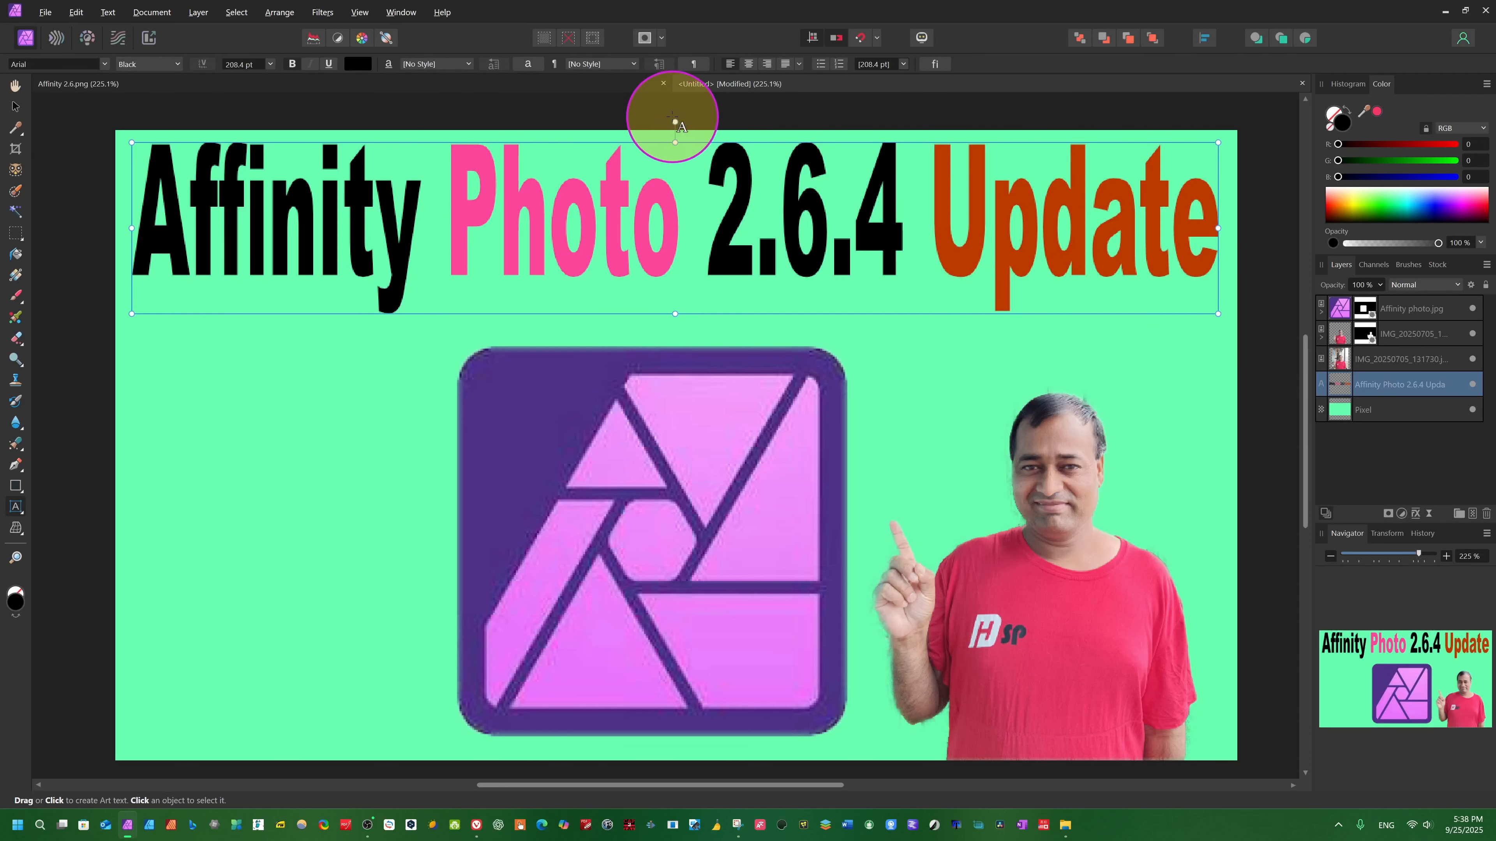
Step: Try to tilt the heading slightly anticlockwise and reposition it above the logo, and undo the rotation
left_click_drag(676, 121, 662, 123)
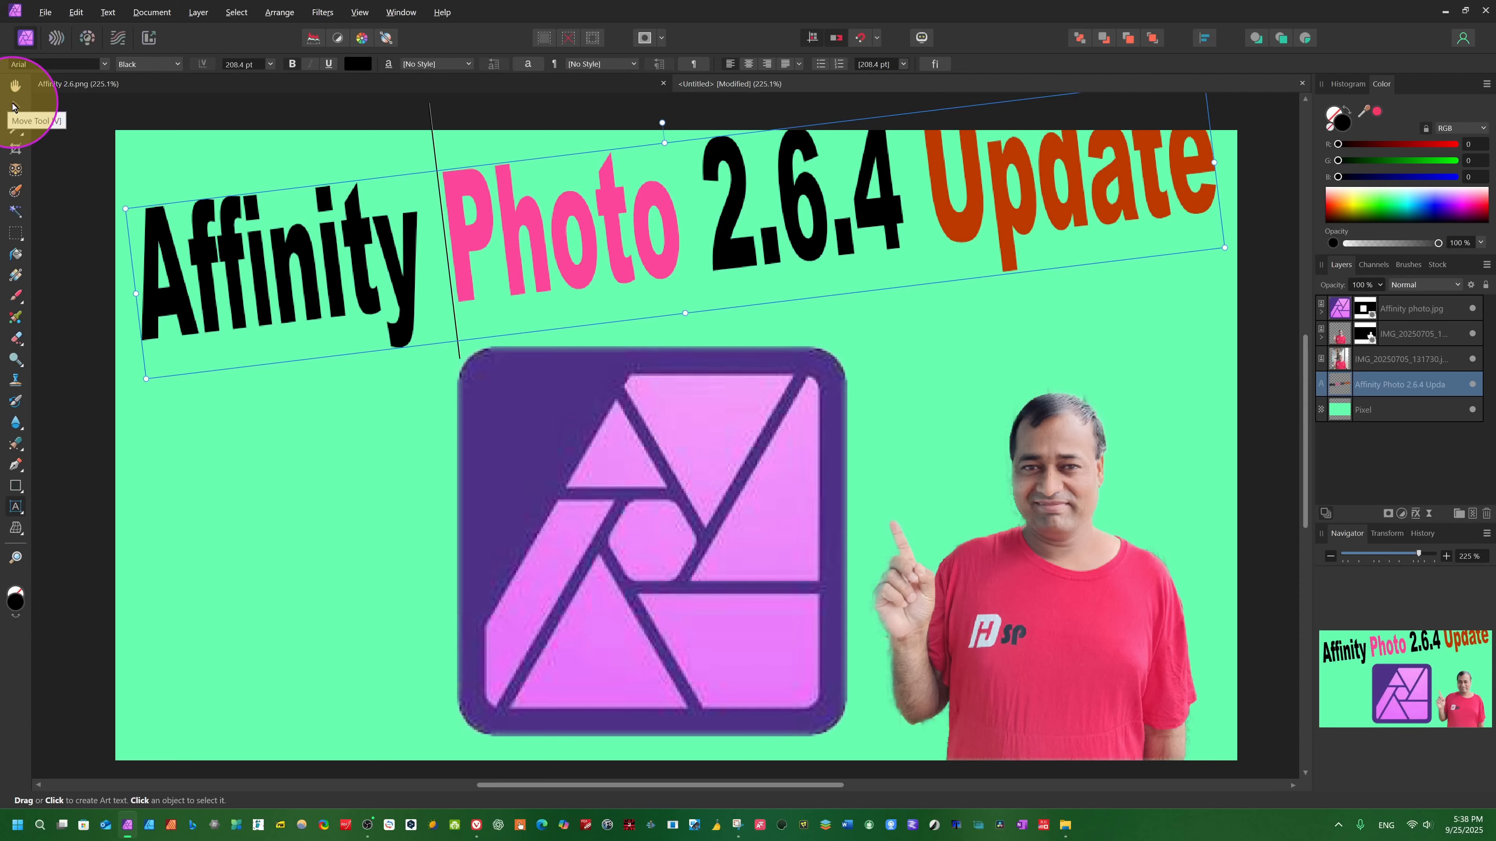
left_click(13, 106)
left_click_drag(695, 266, 658, 283)
left_click(15, 87)
left_click_drag(881, 267, 748, 297)
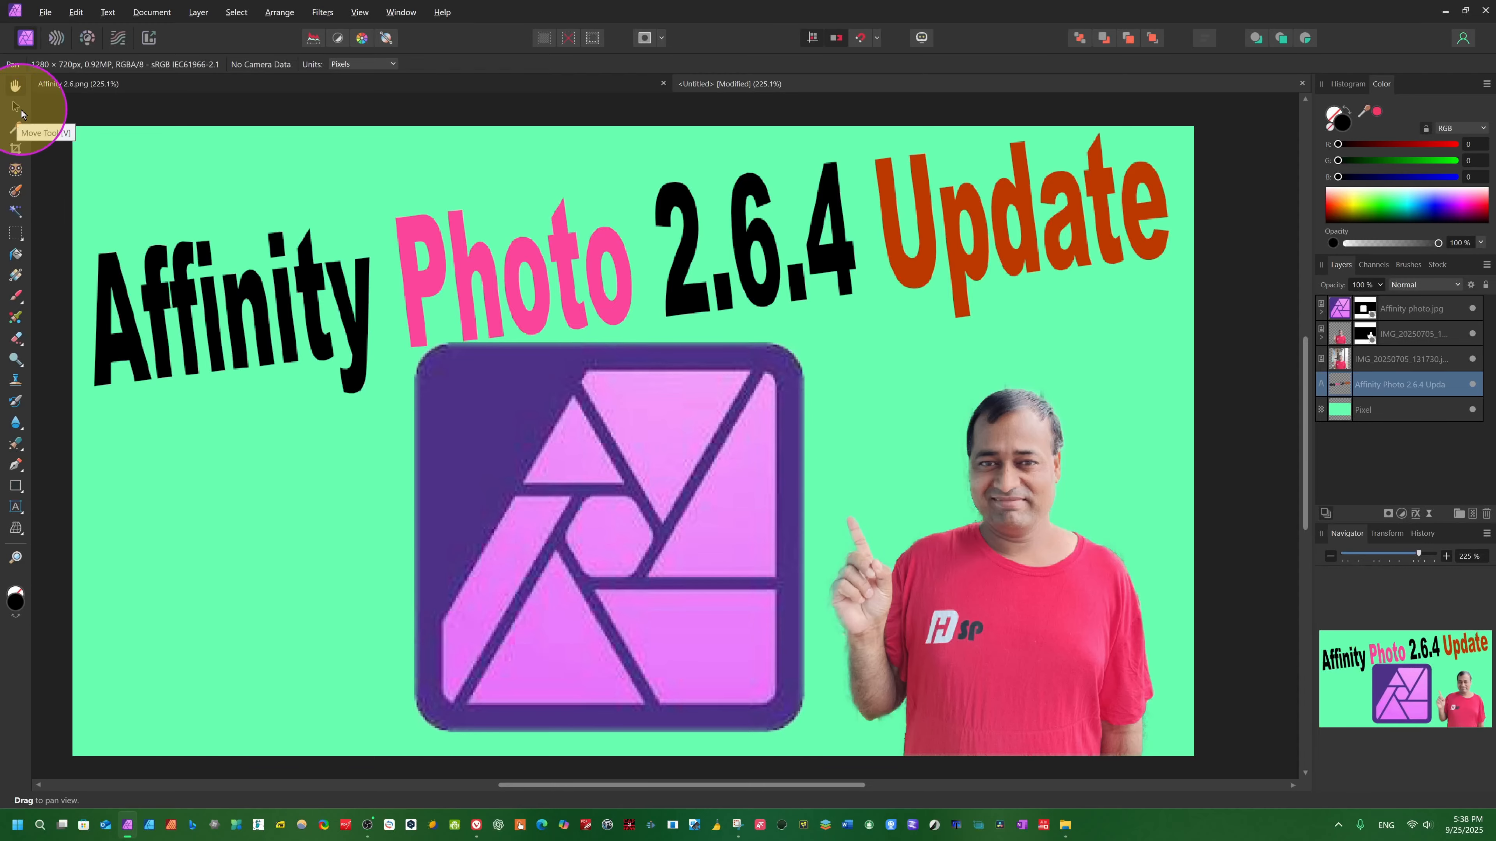
left_click(15, 108)
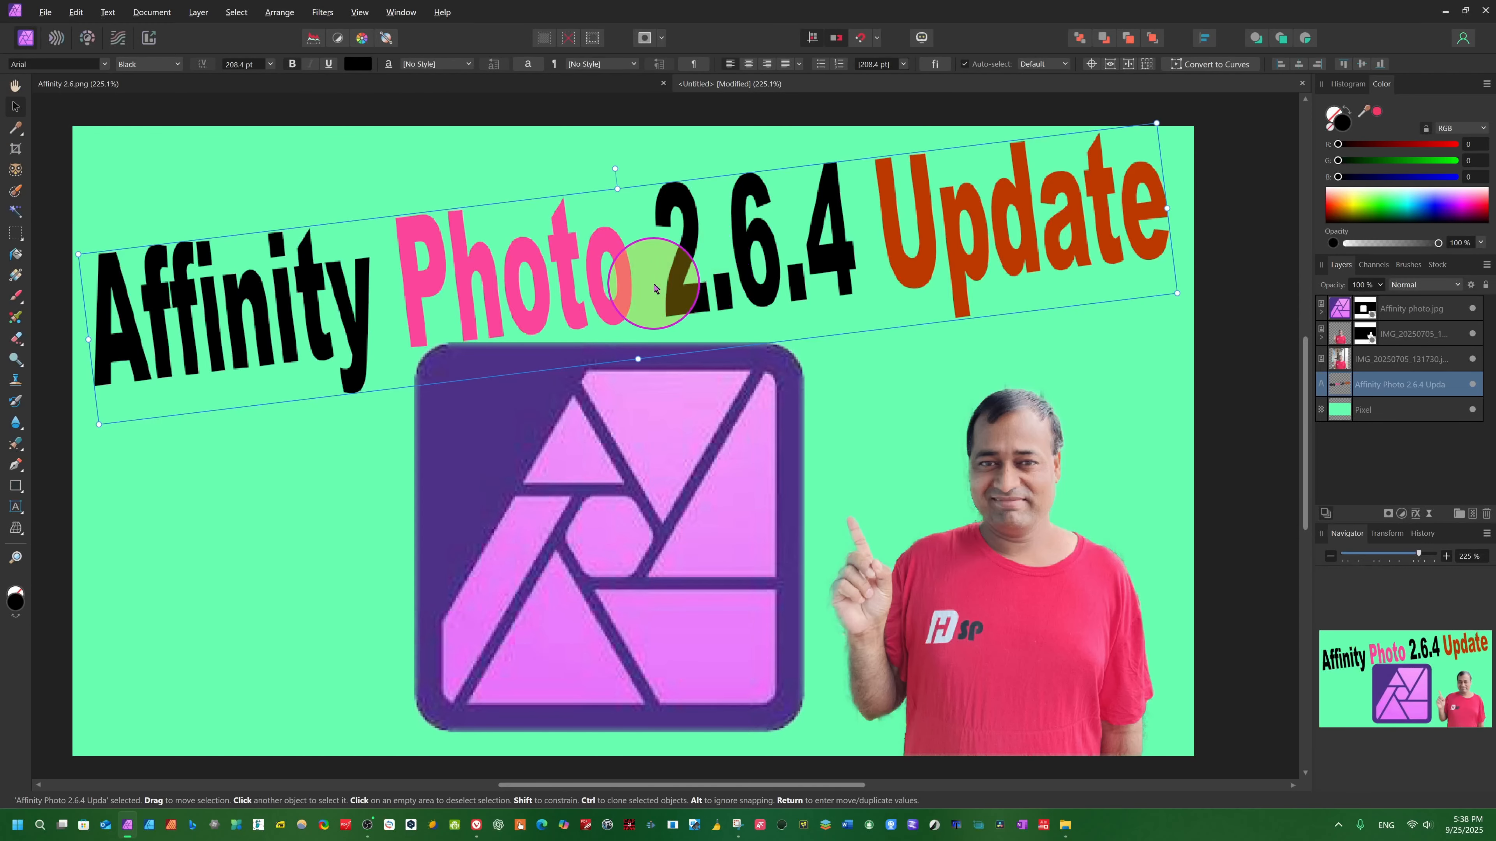
key("ctrl+z")
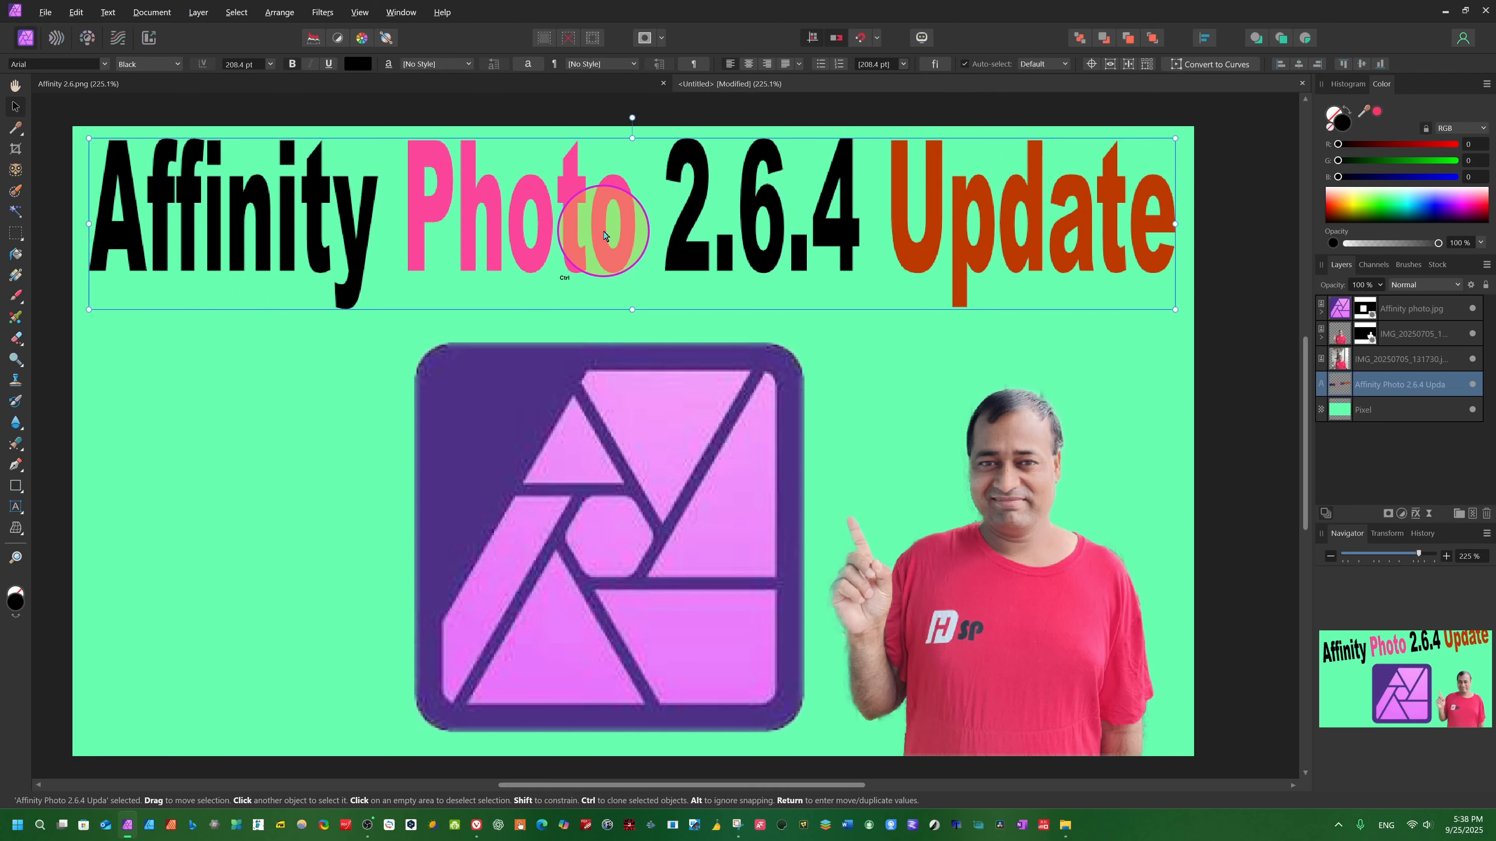
Step: Move the heading slightly down from the canvas's upper edge and select all of its text
mouse_move(604, 236)
left_mouse_down()
mouse_move(625, 252)
mouse_move(600, 319)
mouse_move(605, 243)
left_mouse_up()
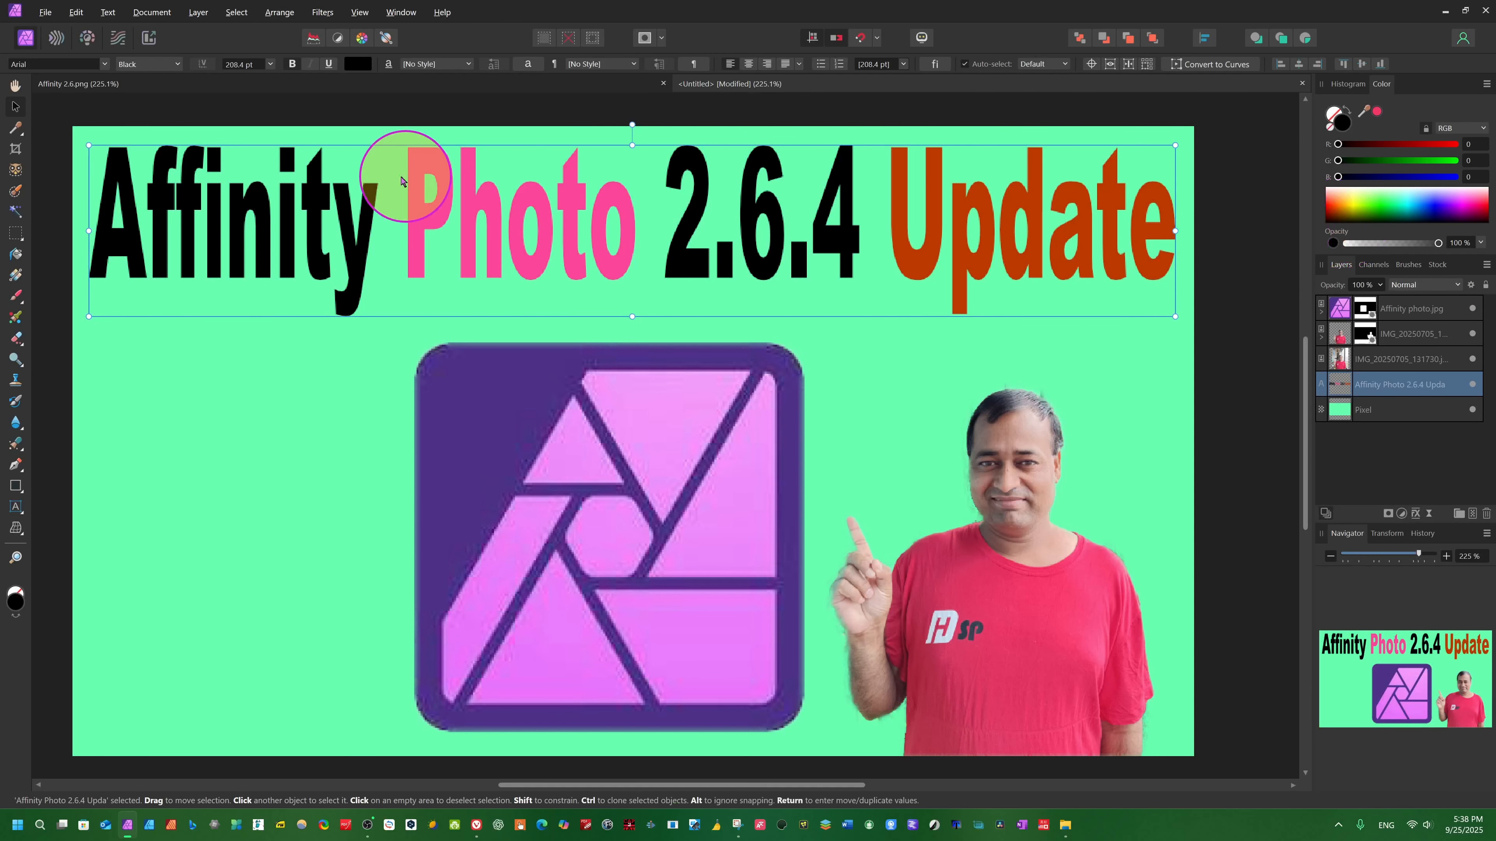
key("t")
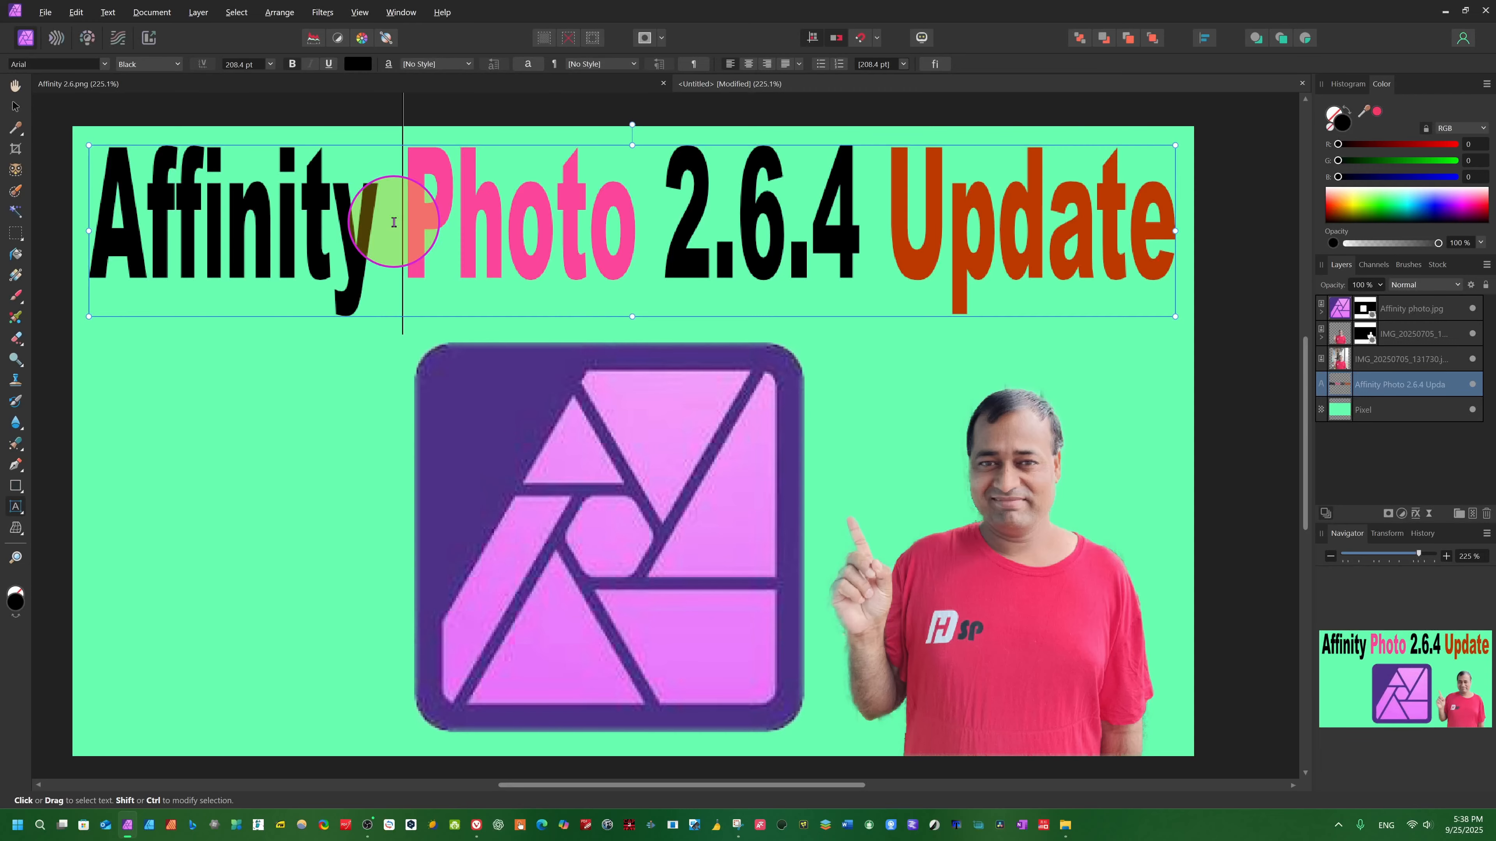
key("ctrl+a")
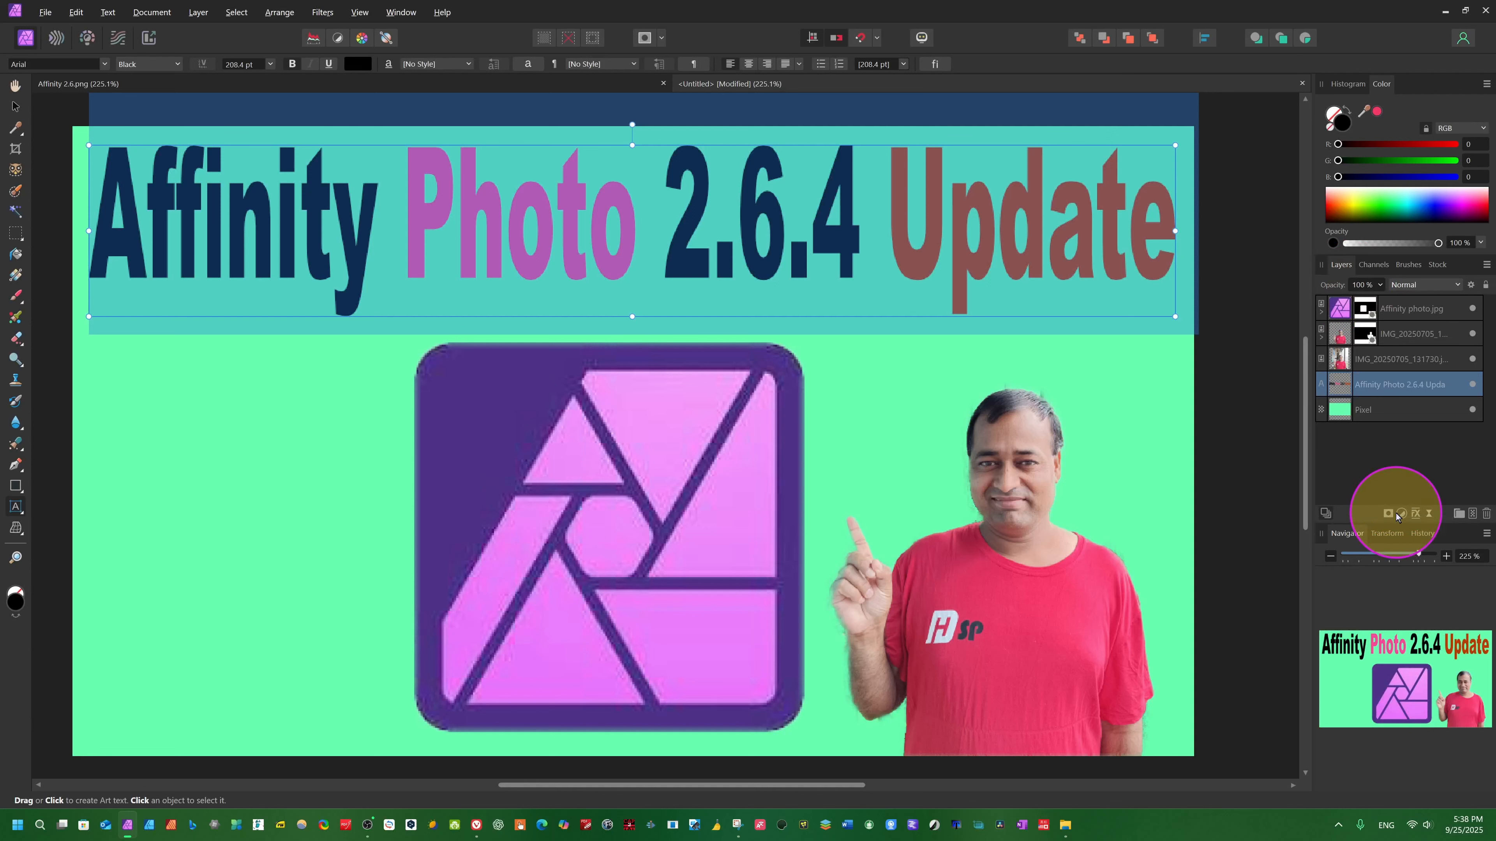
Step: Enable the Bevel / Emboss, Outline, 3D and Inner Shadow layer effects on the heading text
left_click(1402, 514)
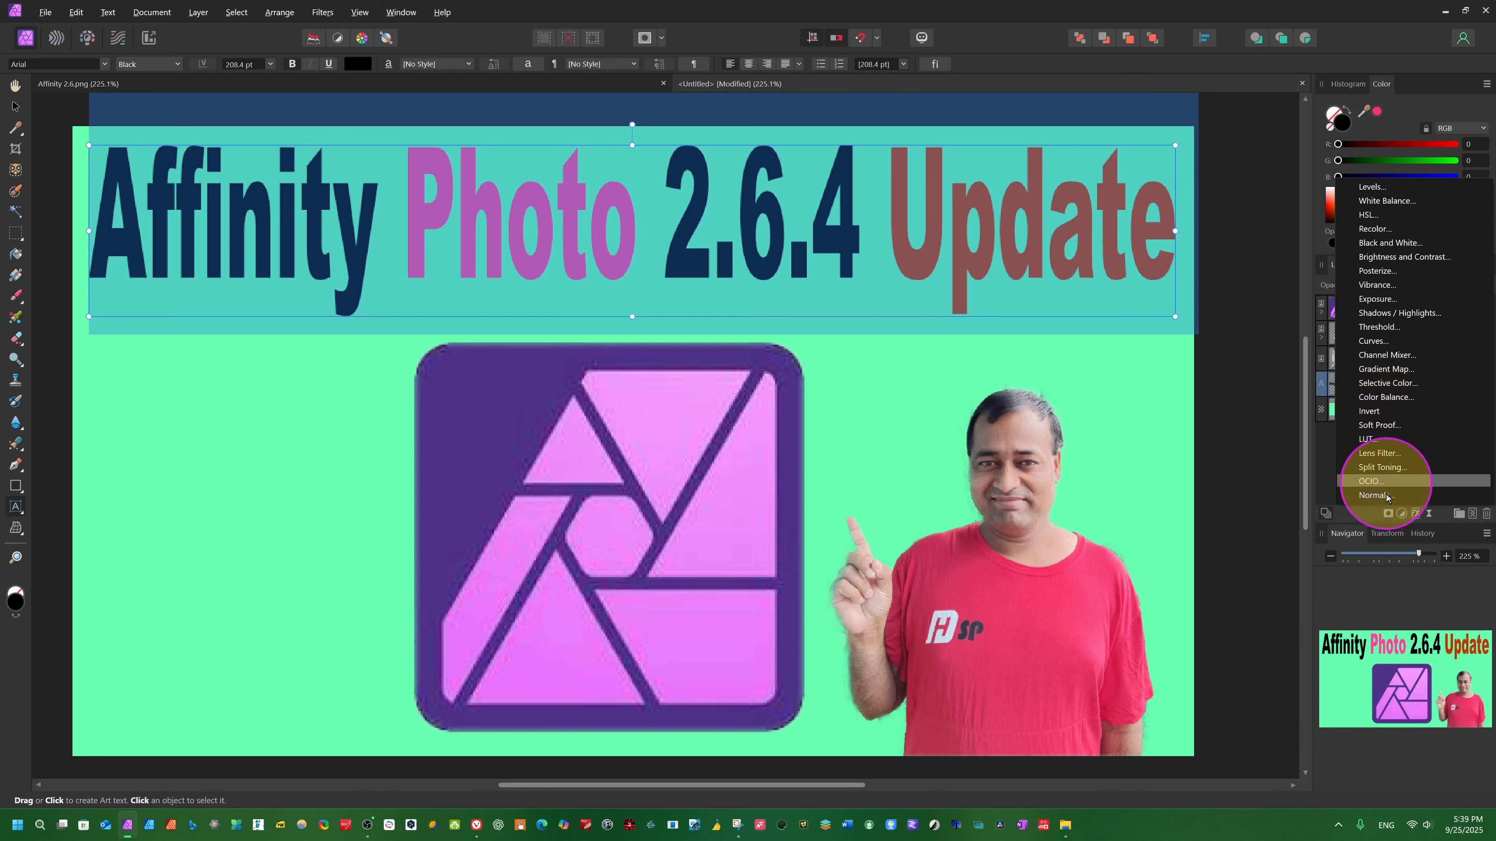
key("Escape")
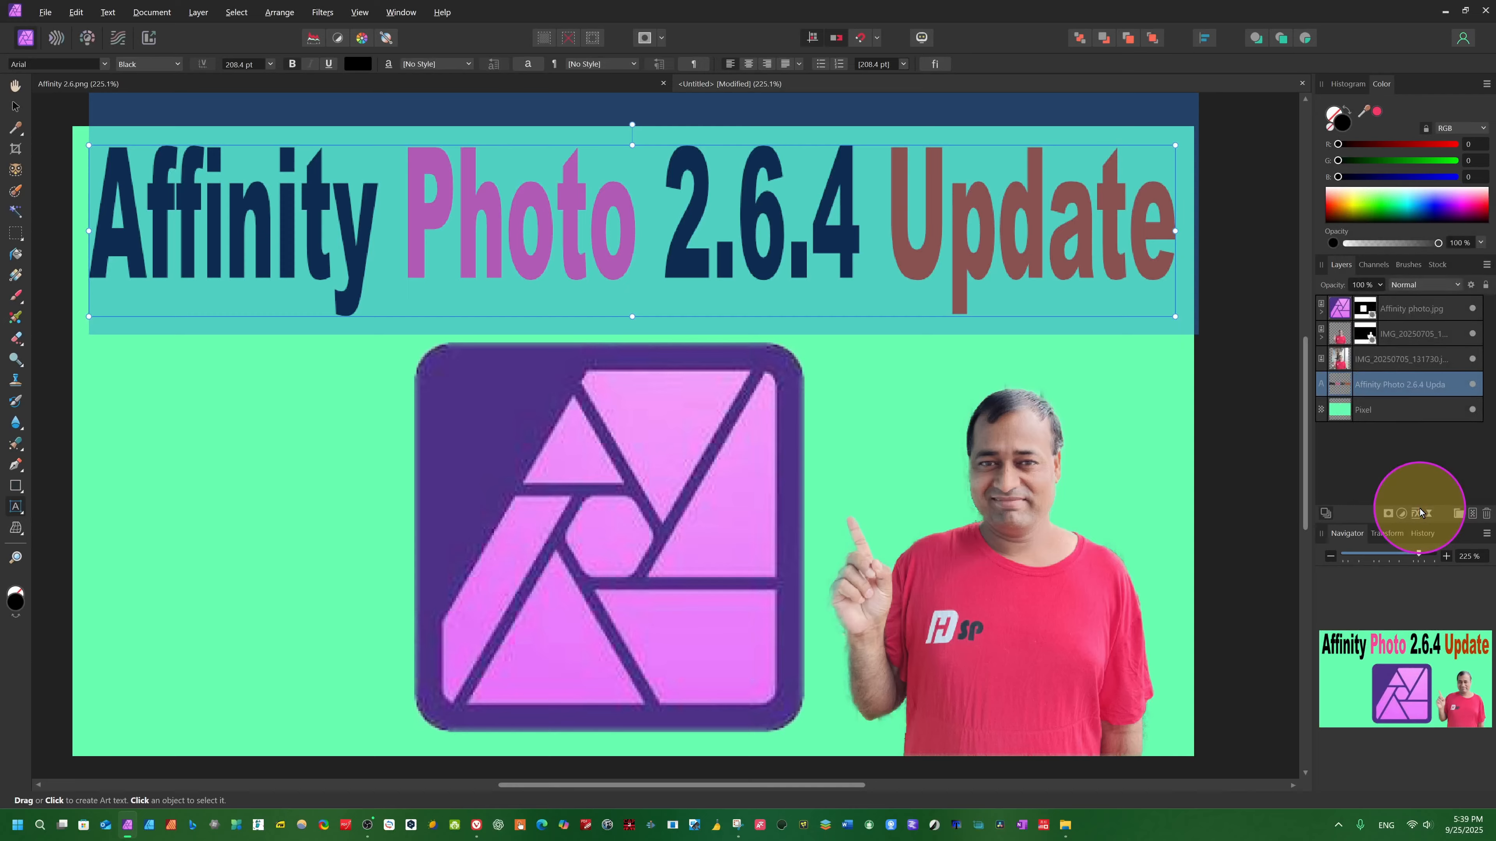
left_click(1417, 515)
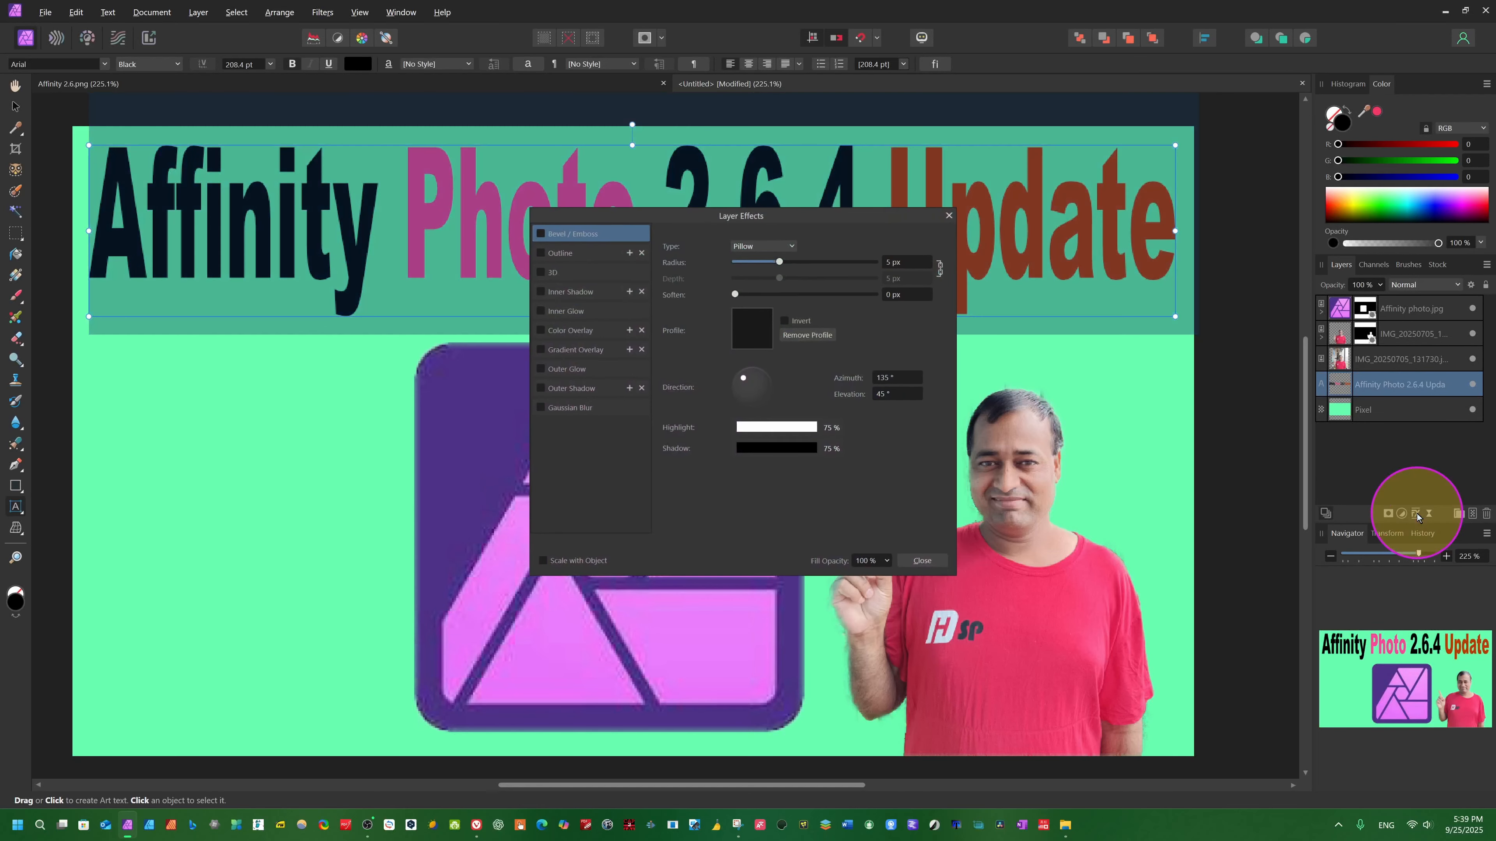
left_click_drag(835, 209, 1153, 369)
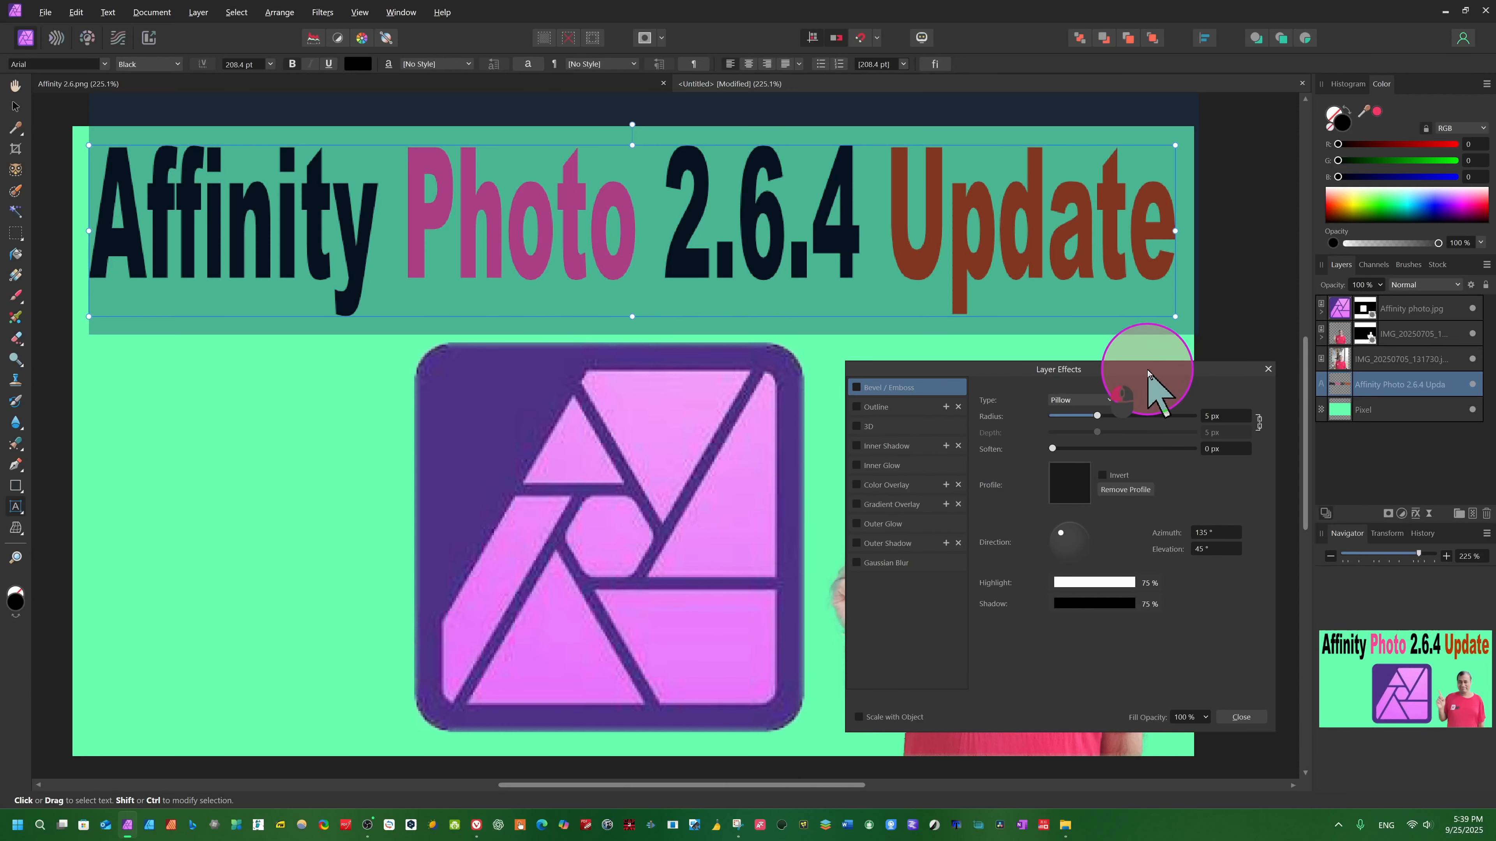
left_click(856, 388)
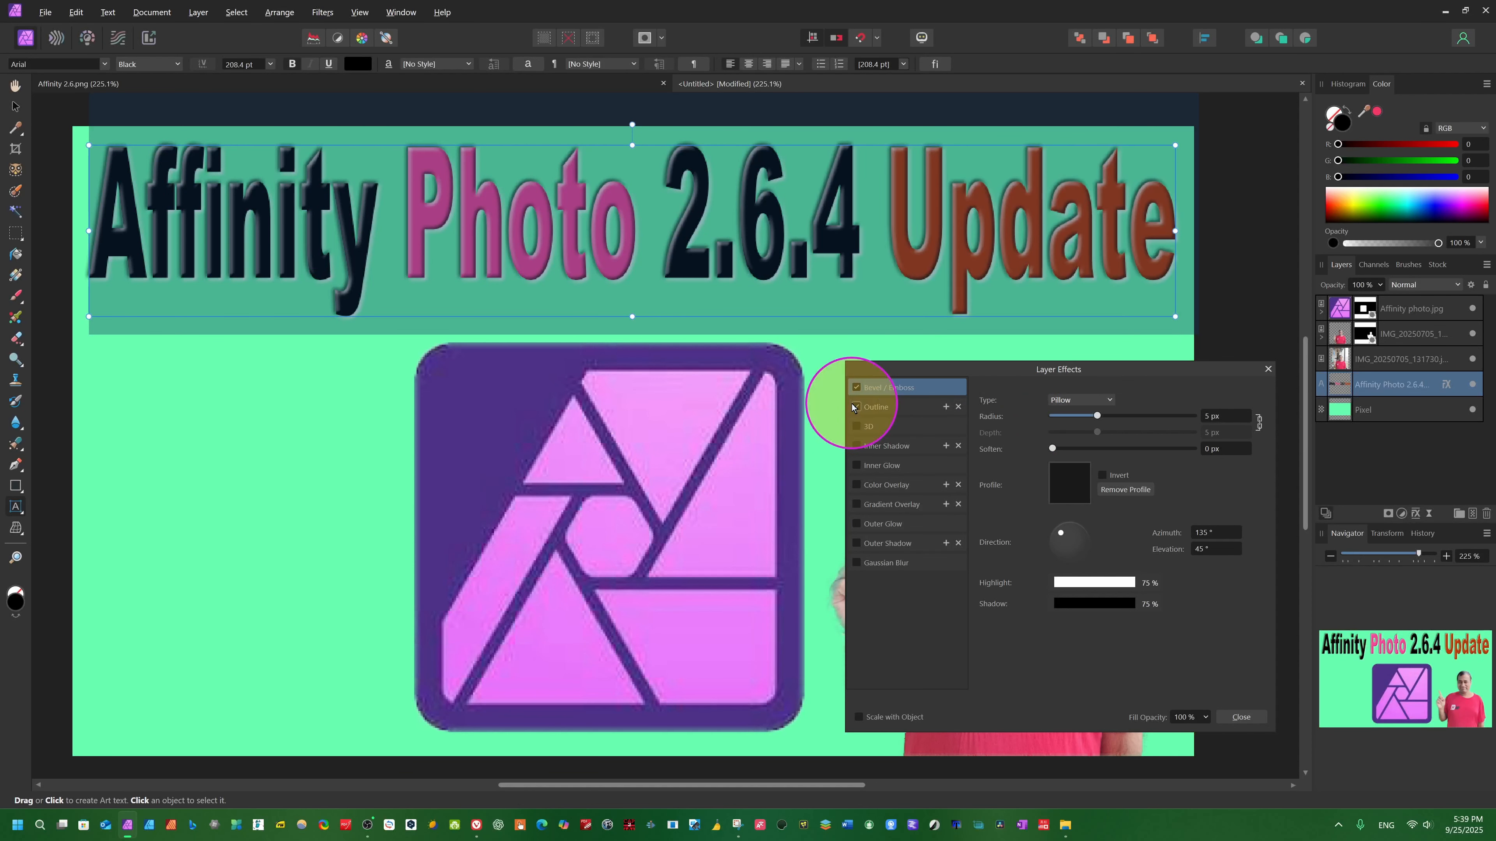
left_click(858, 427)
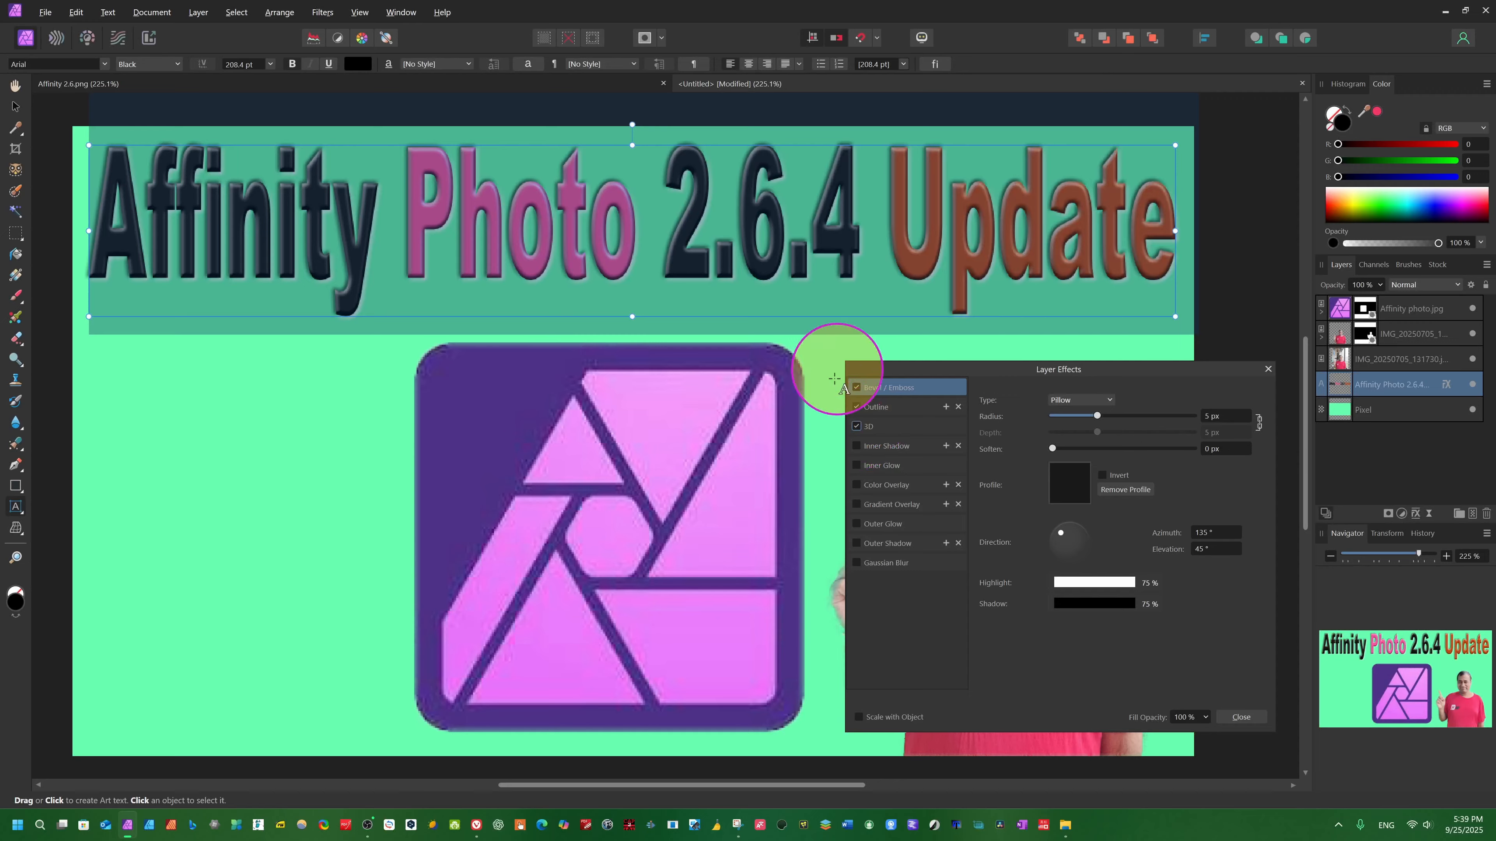
left_click(856, 447)
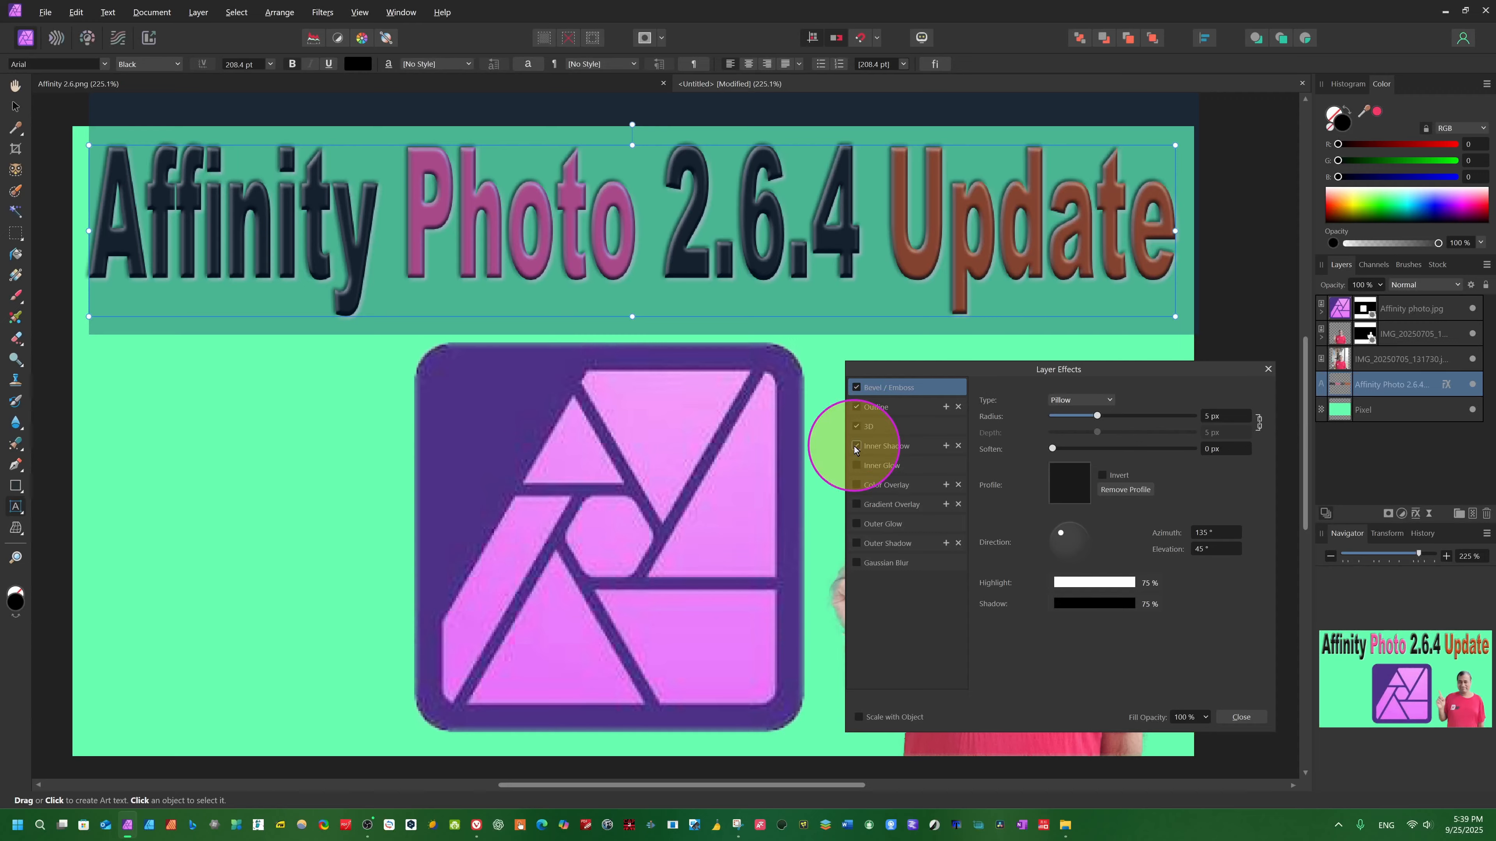
left_click(852, 465)
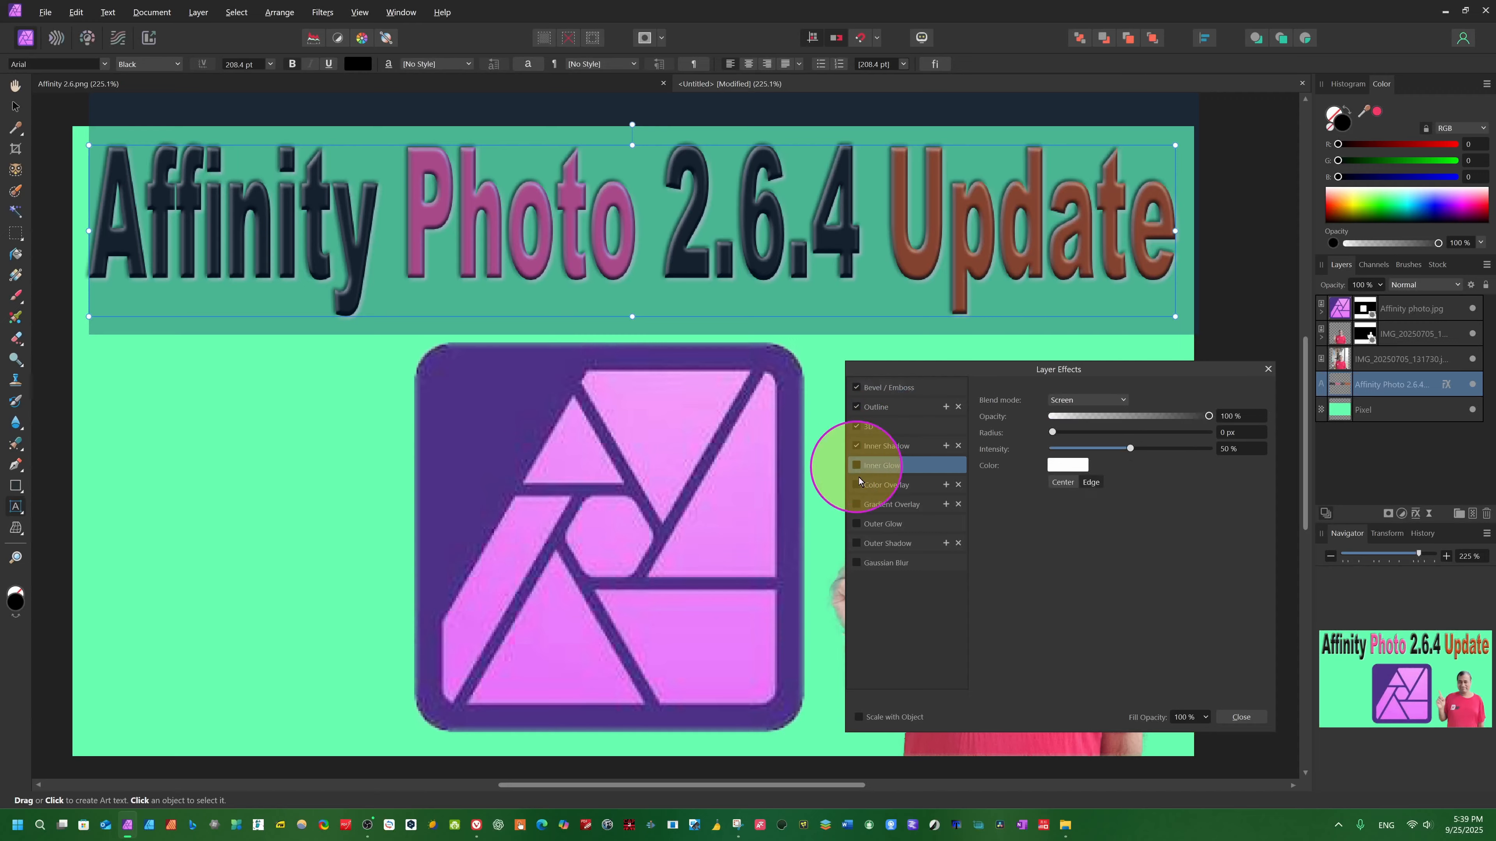
Step: Try a black Color Overlay on the heading, duplicate it and remove the copy, and switch the overlay off
left_click(856, 484)
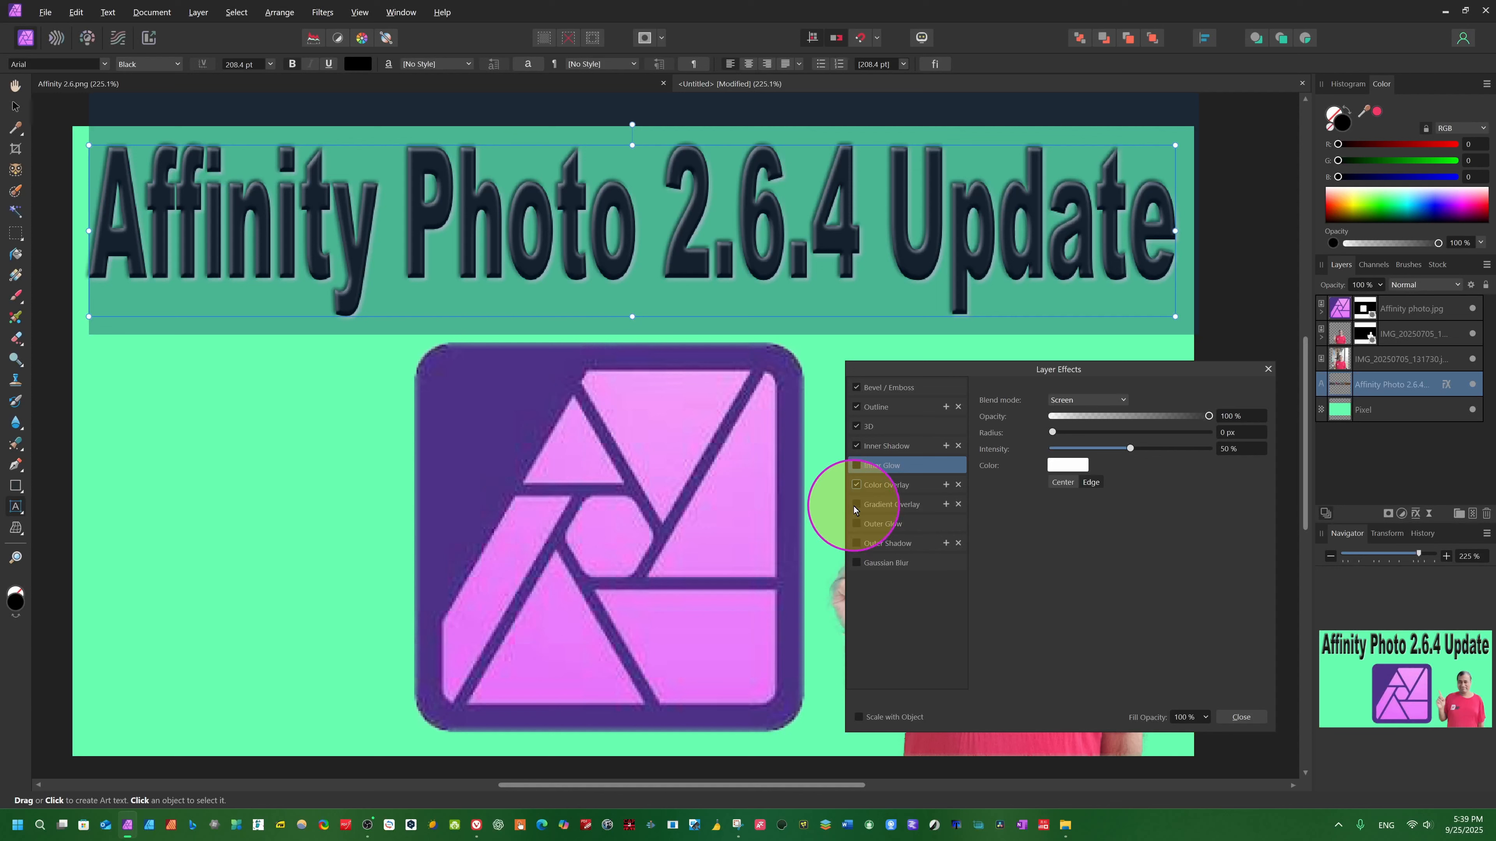
left_click(946, 484)
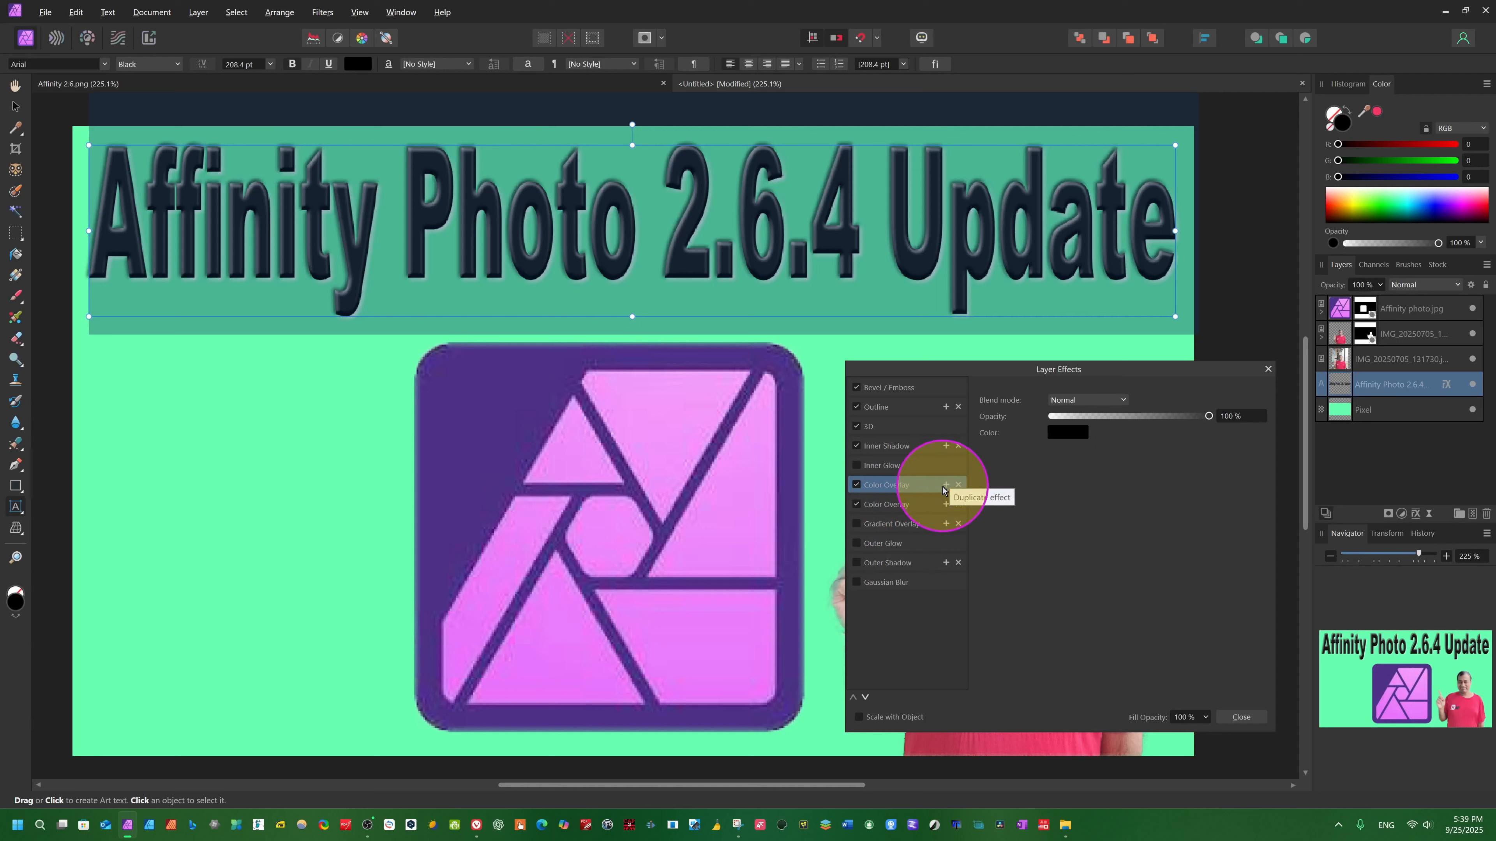
left_click(958, 485)
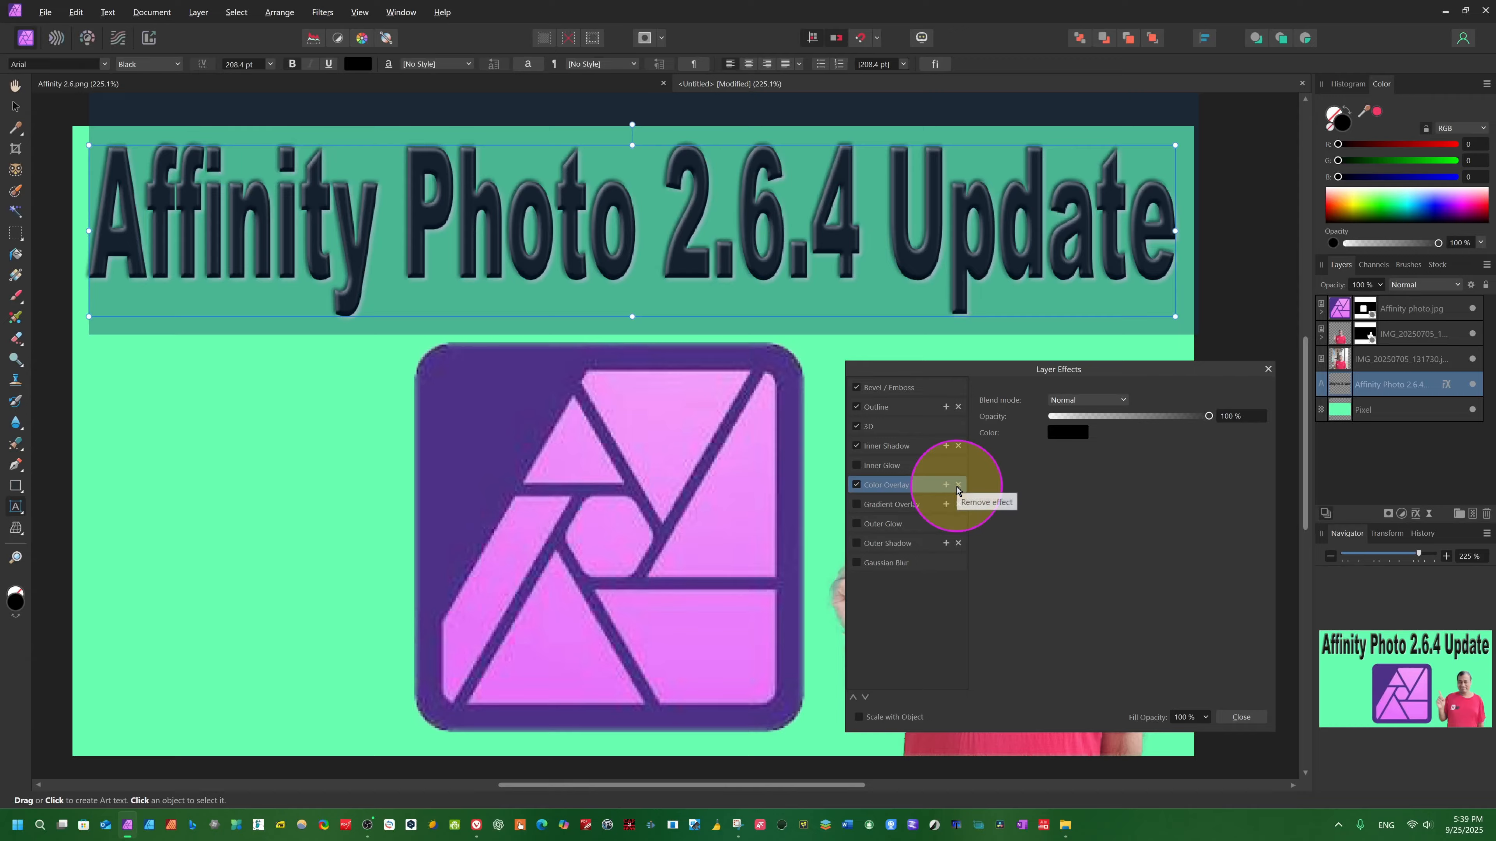
left_click(857, 485)
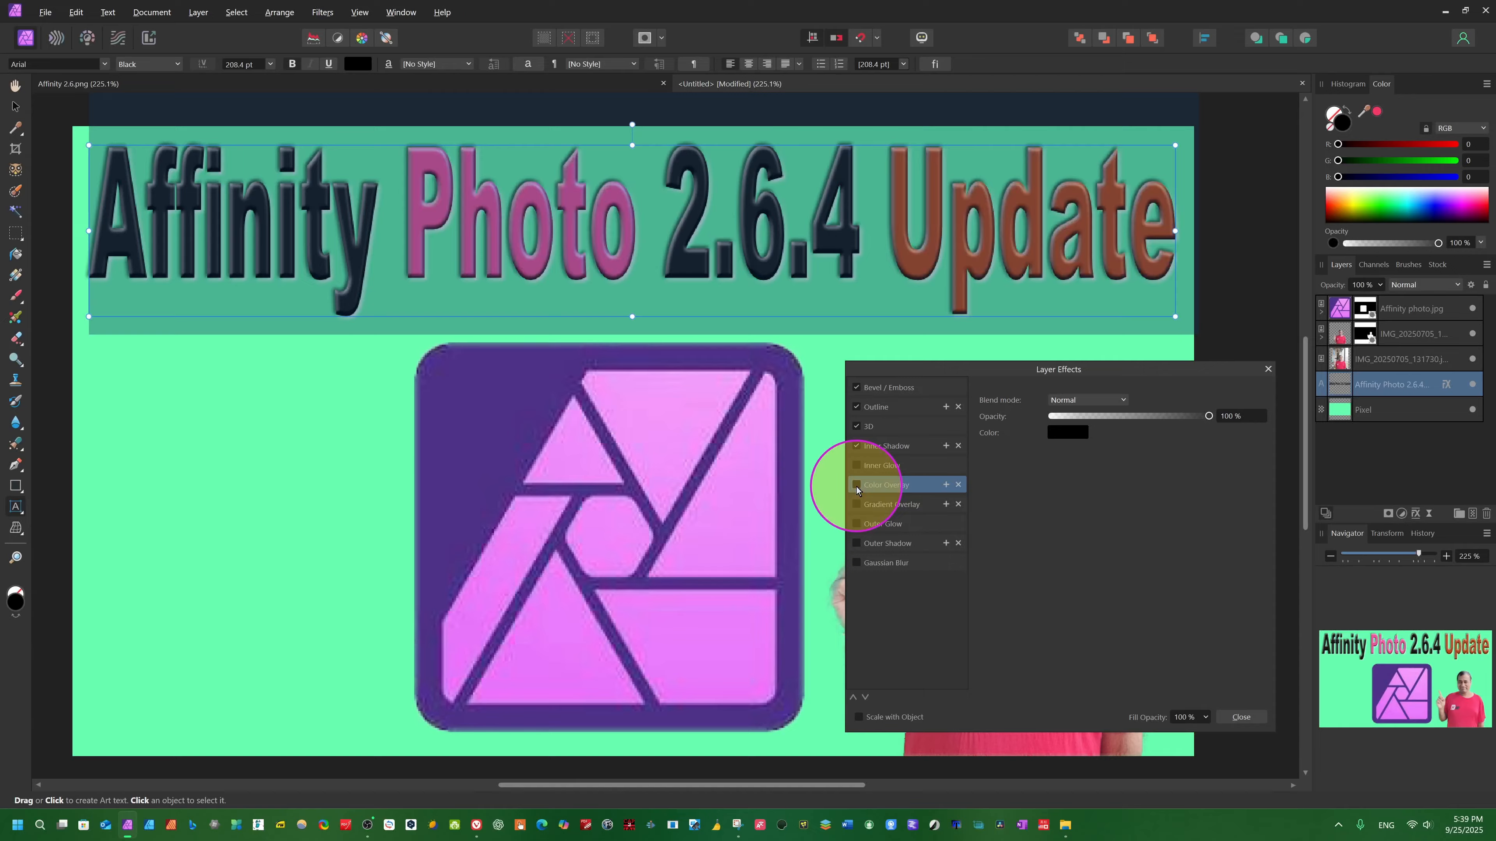
Step: Turn off the heading's Bevel / Emboss effect and duplicate its Inner Shadow with a pinkish-purple colour
left_click(856, 388)
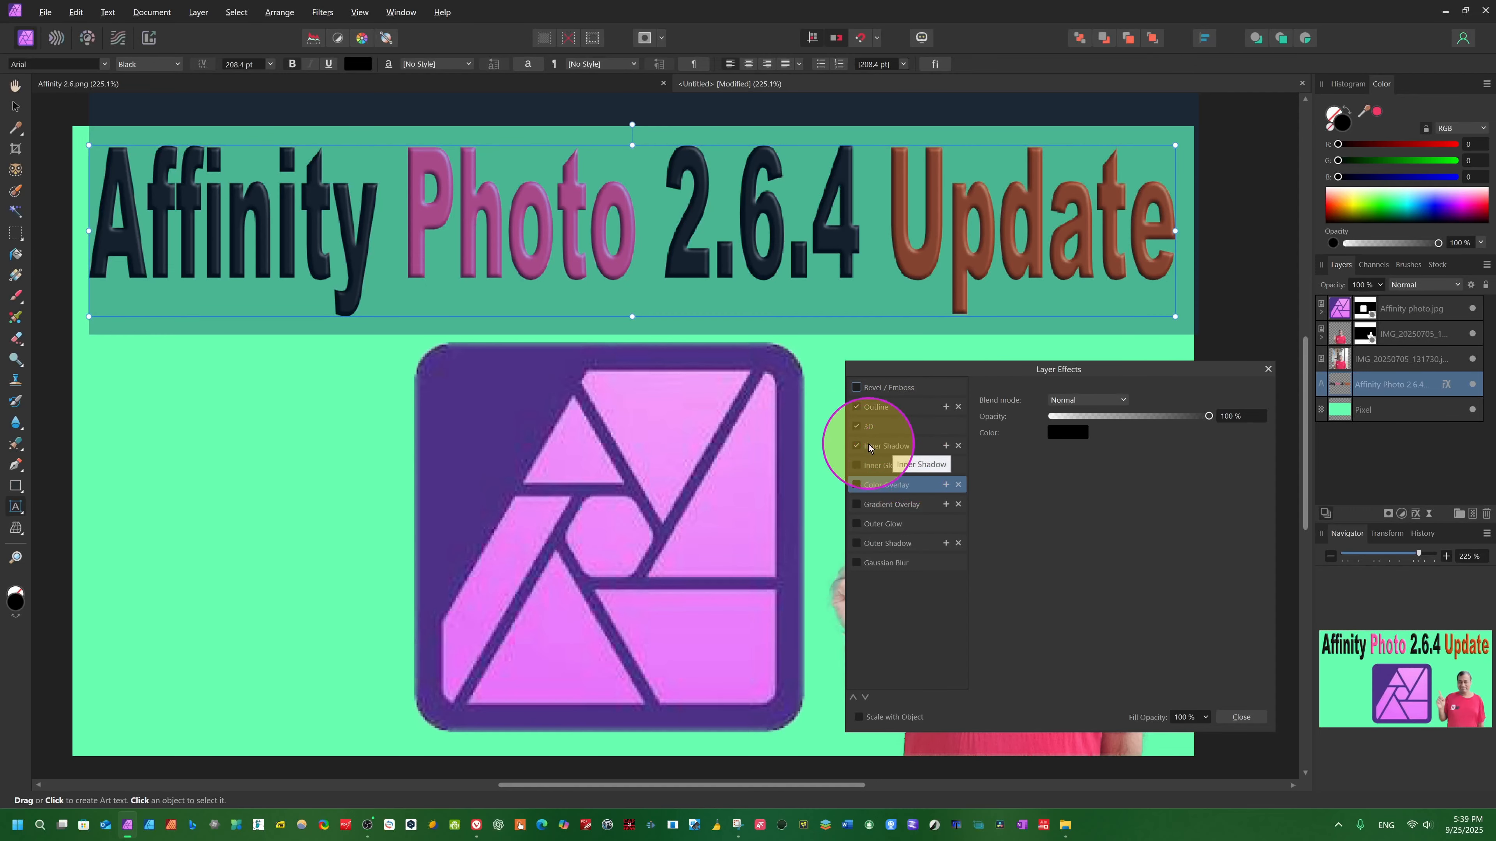
left_click(946, 446)
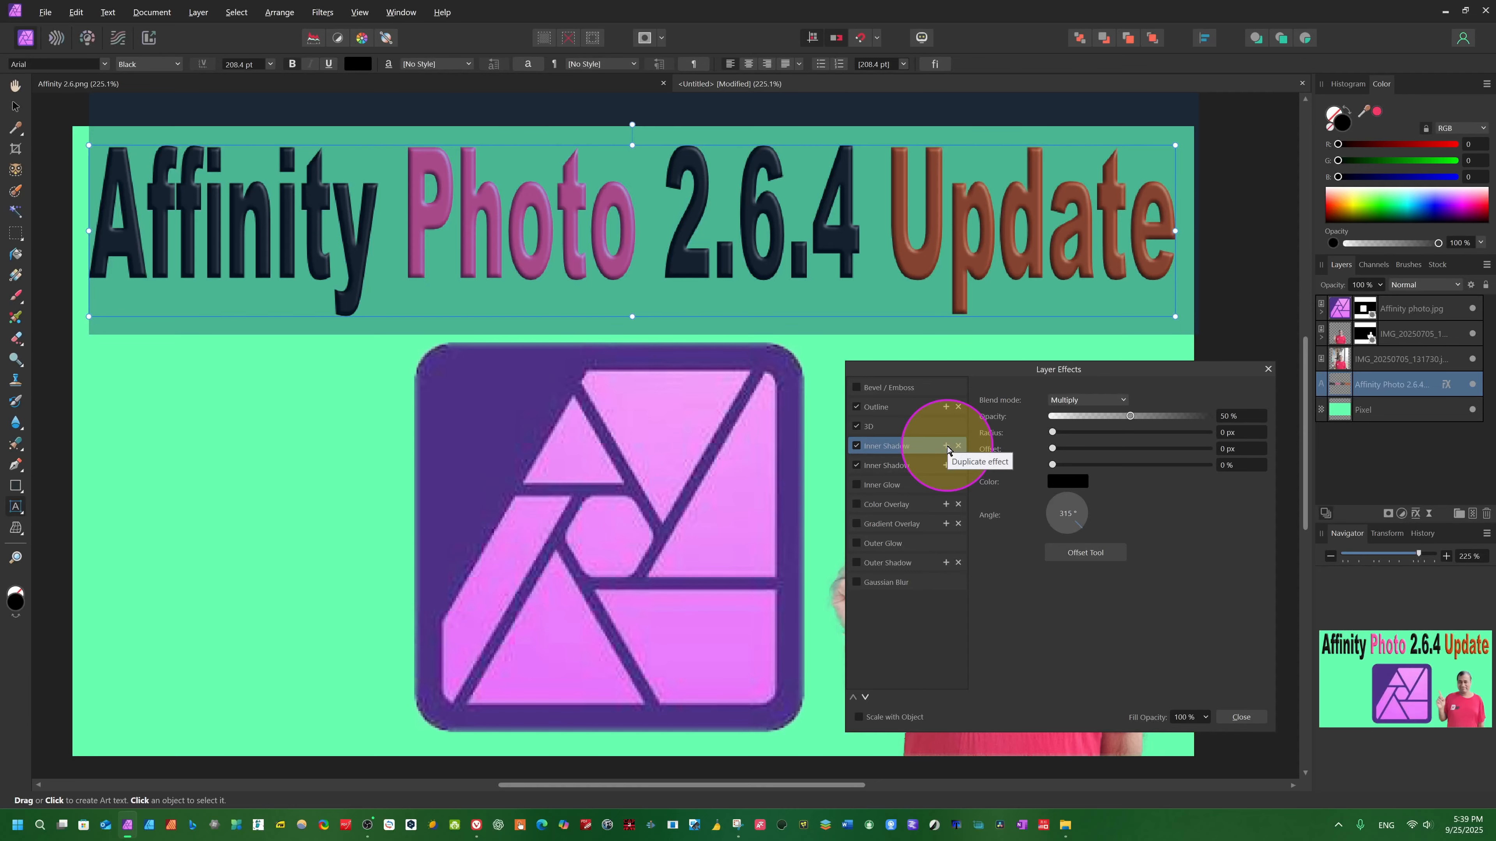
left_click(1067, 481)
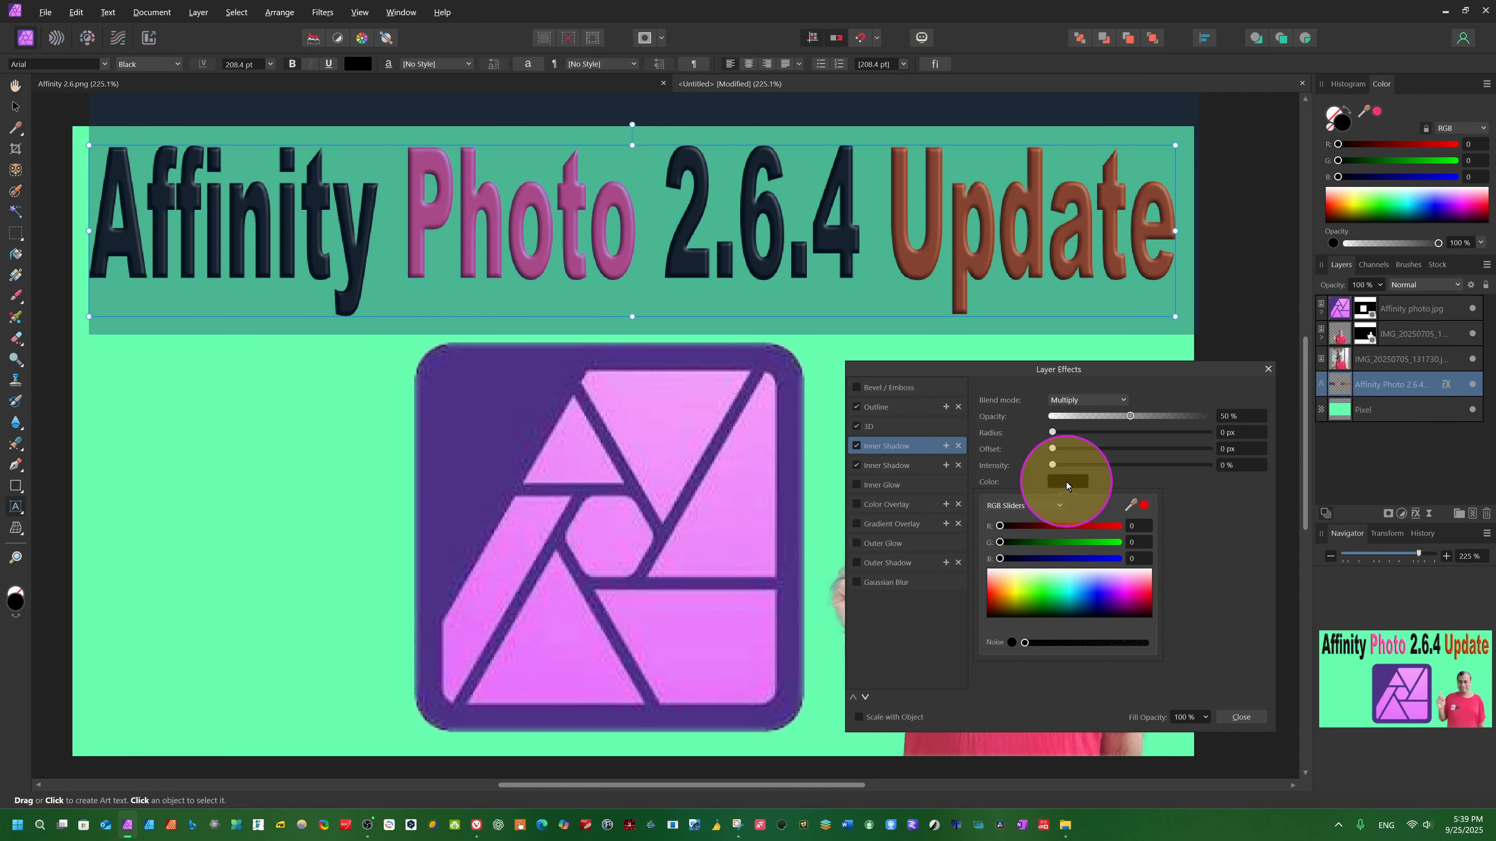
left_click(1009, 571)
left_click_drag(1017, 586, 1111, 396)
Step: Look through the blend modes for the duplicated Inner Shadow, and close the heading's layer effects
left_click(1118, 401)
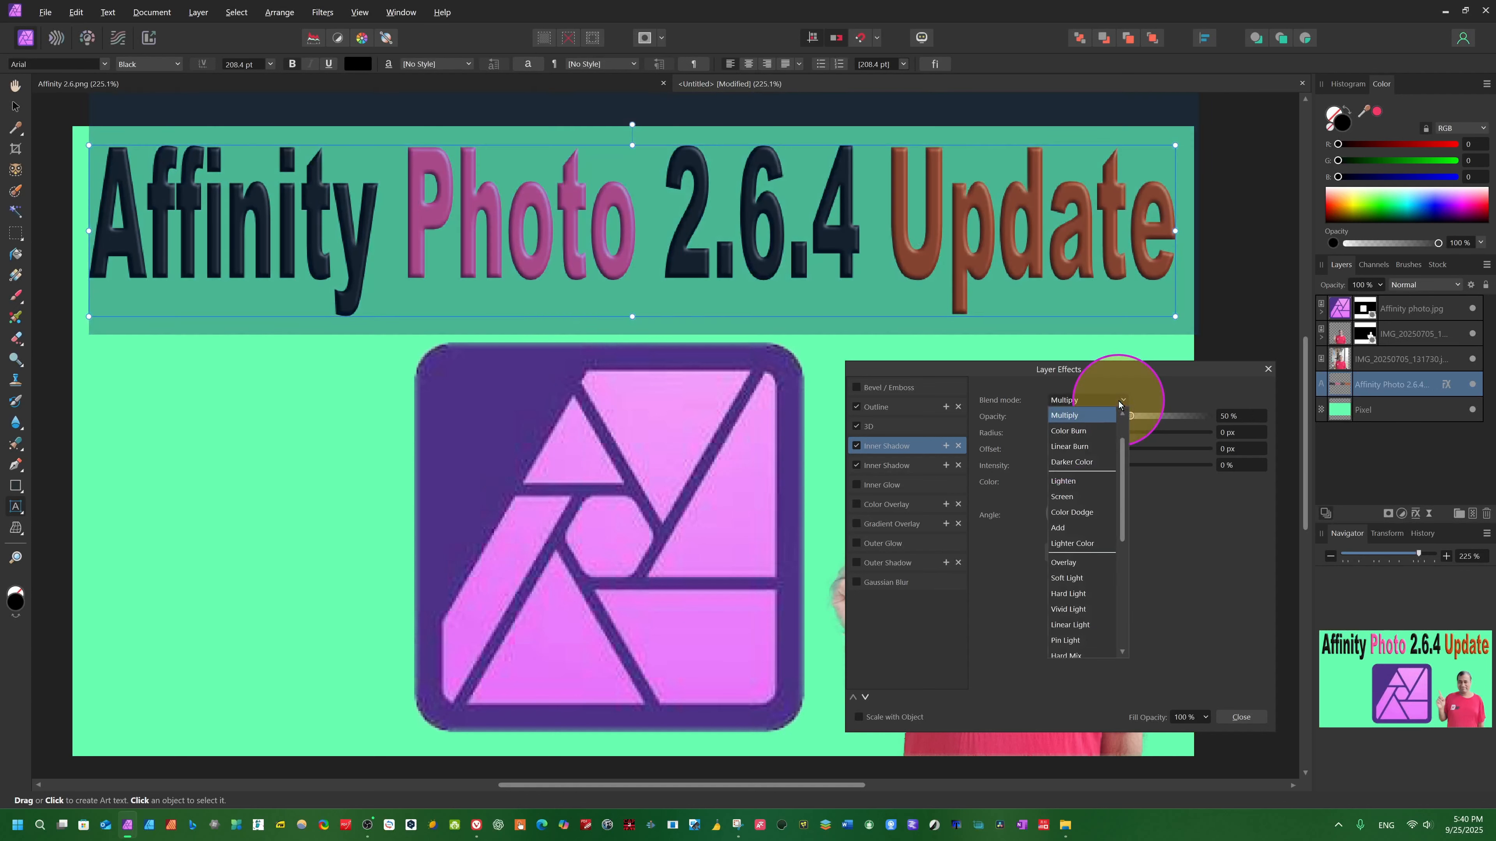
scroll(1095, 484, "down", 5)
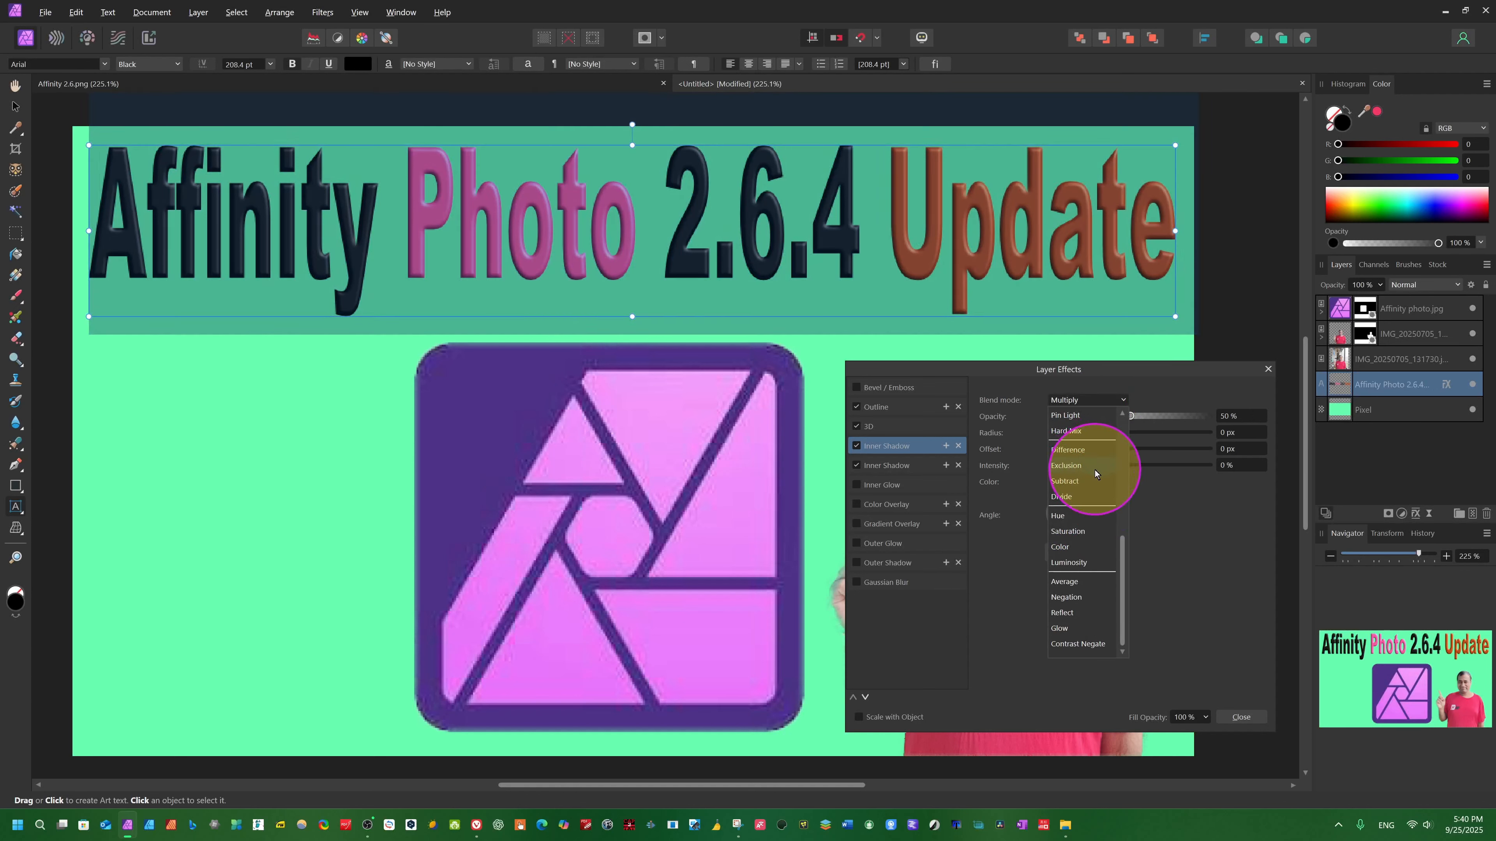
scroll(1087, 529, "down", 2)
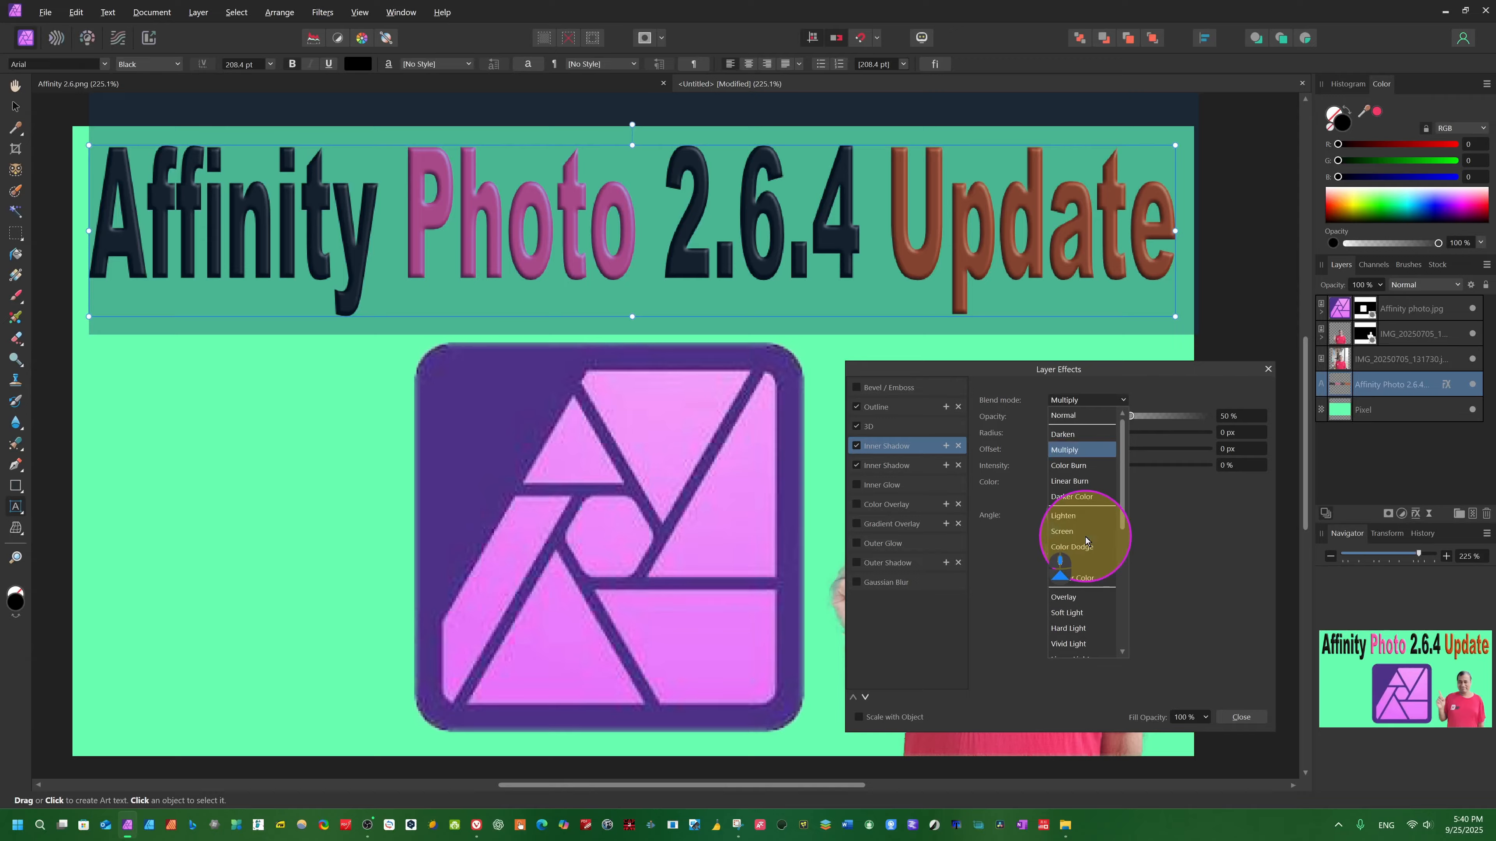
left_click(1273, 572)
left_click(1241, 717)
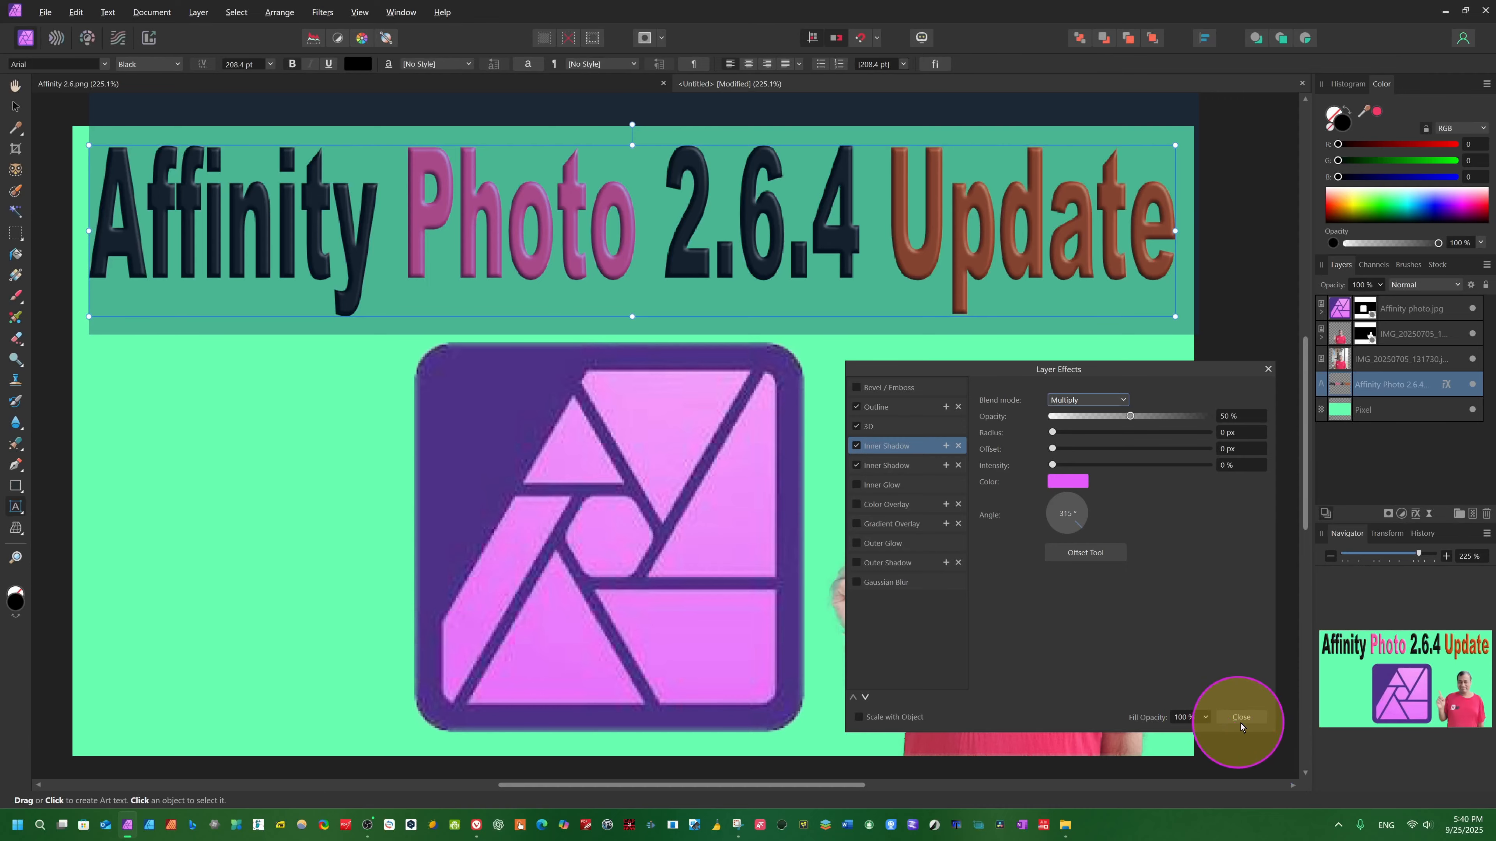
left_click(555, 220)
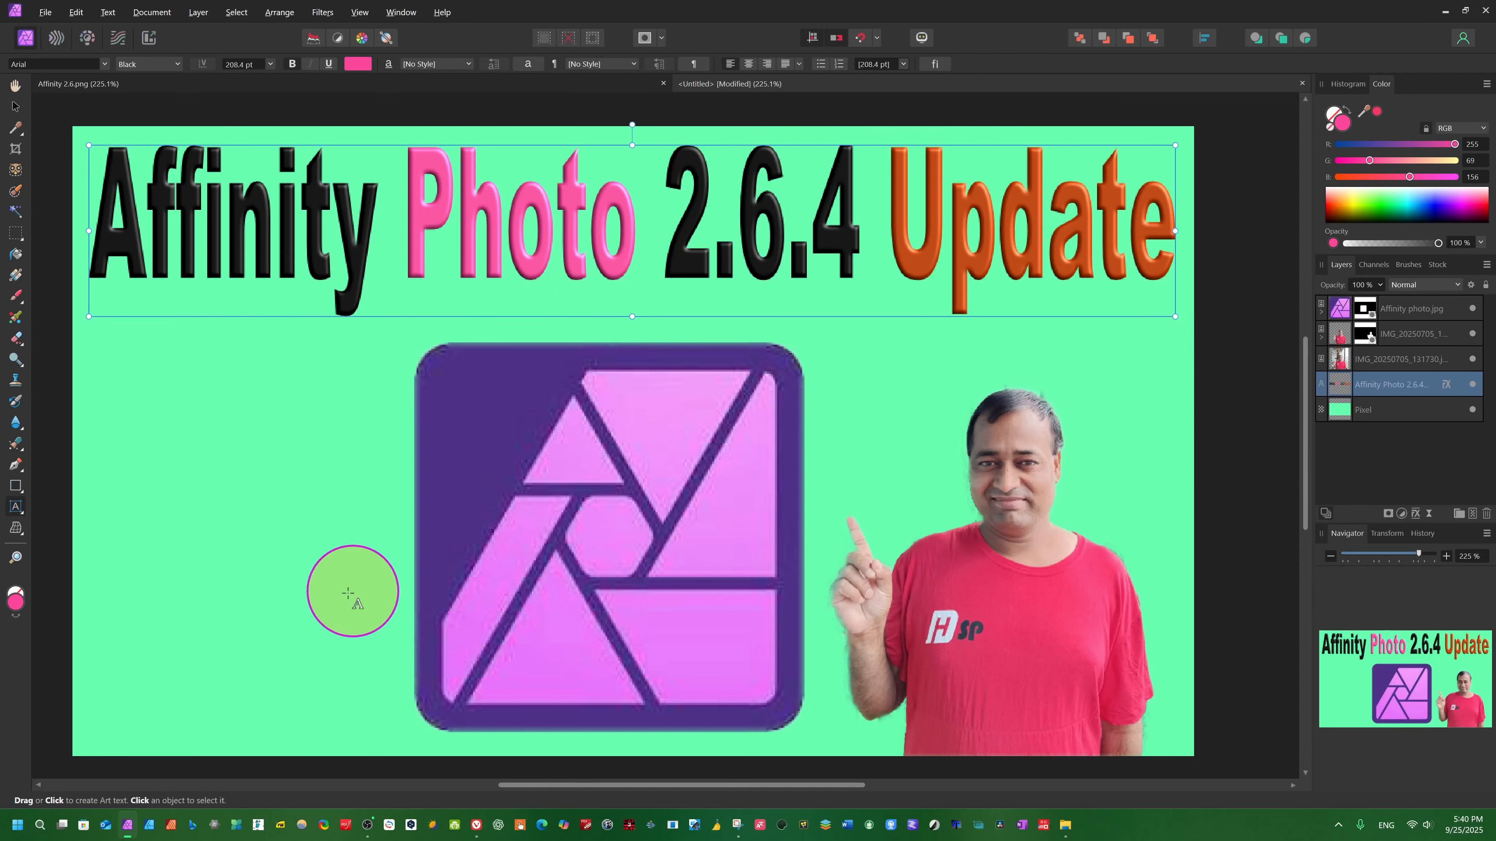
Step: Add a Color Balance adjustment above the cut-out man with midtones Cyan/Red 19%, Magenta/Green -17% and Yellow/Blue -22%
scroll(468, 518, "down", 3)
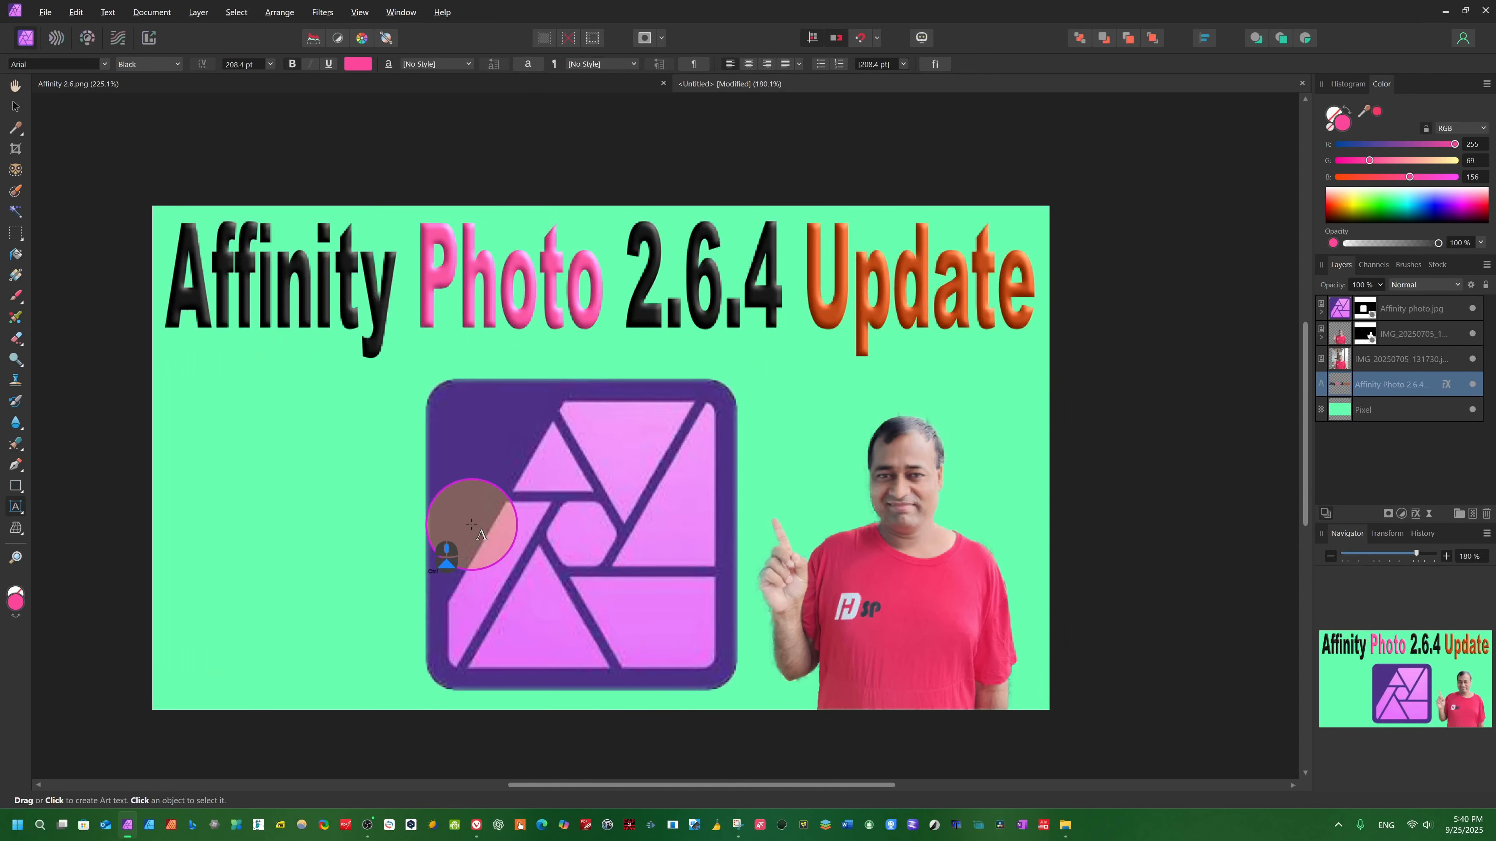
scroll(472, 475, "left", 3)
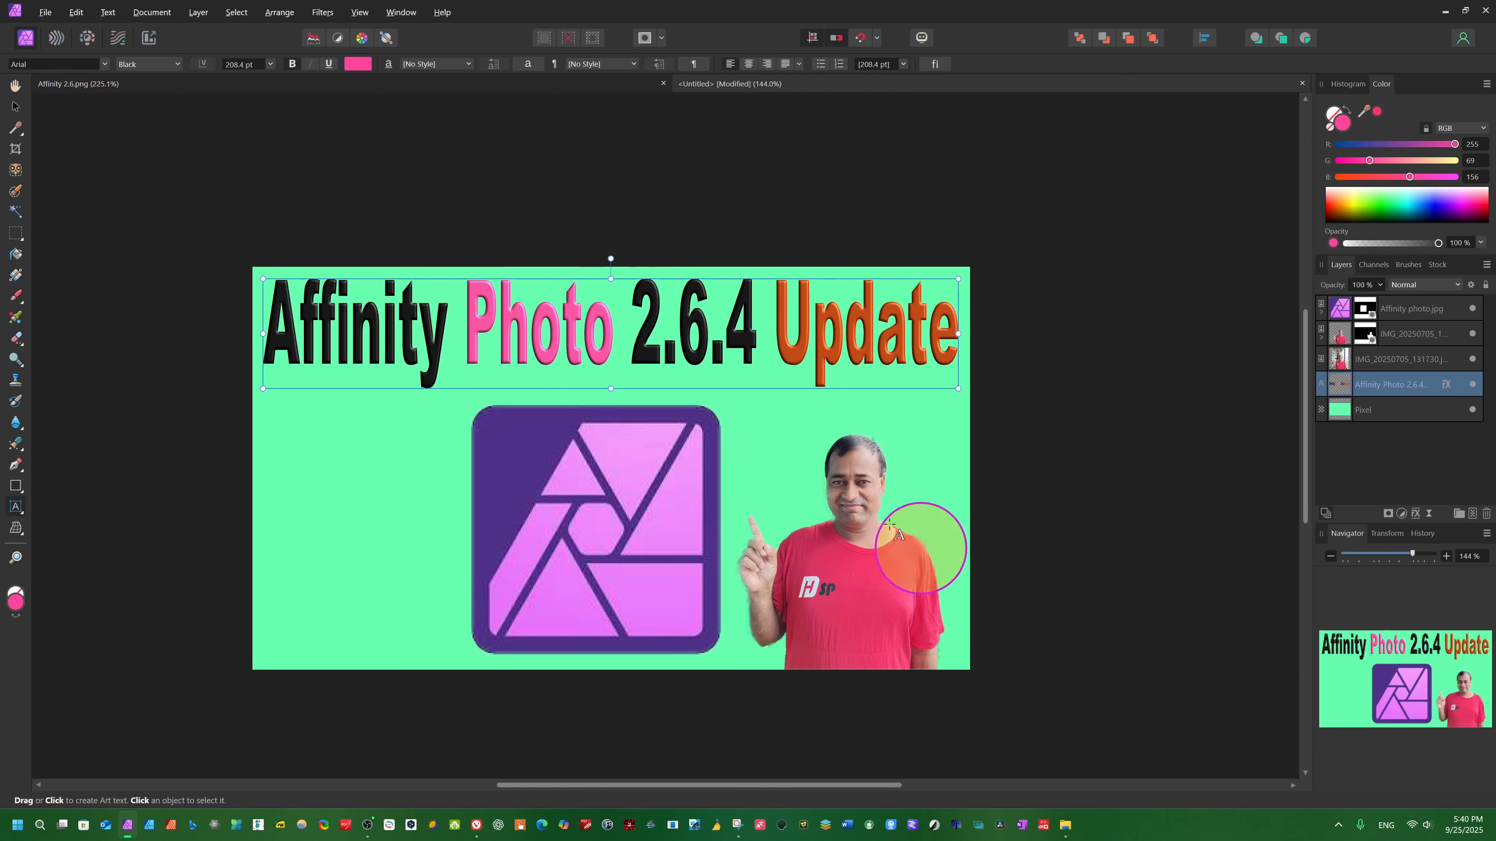
left_click(979, 657)
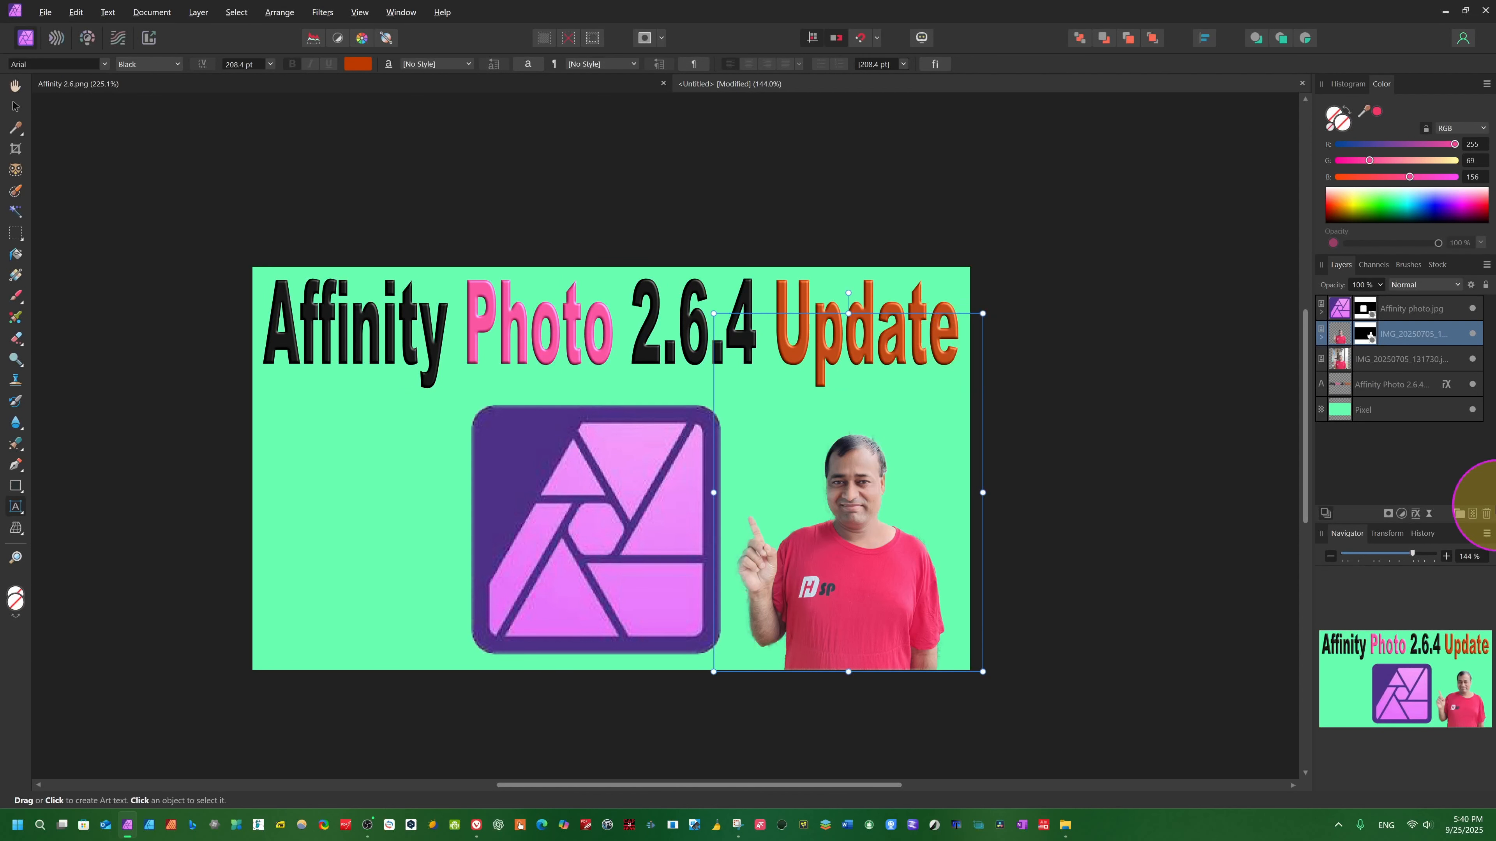
left_click(1400, 514)
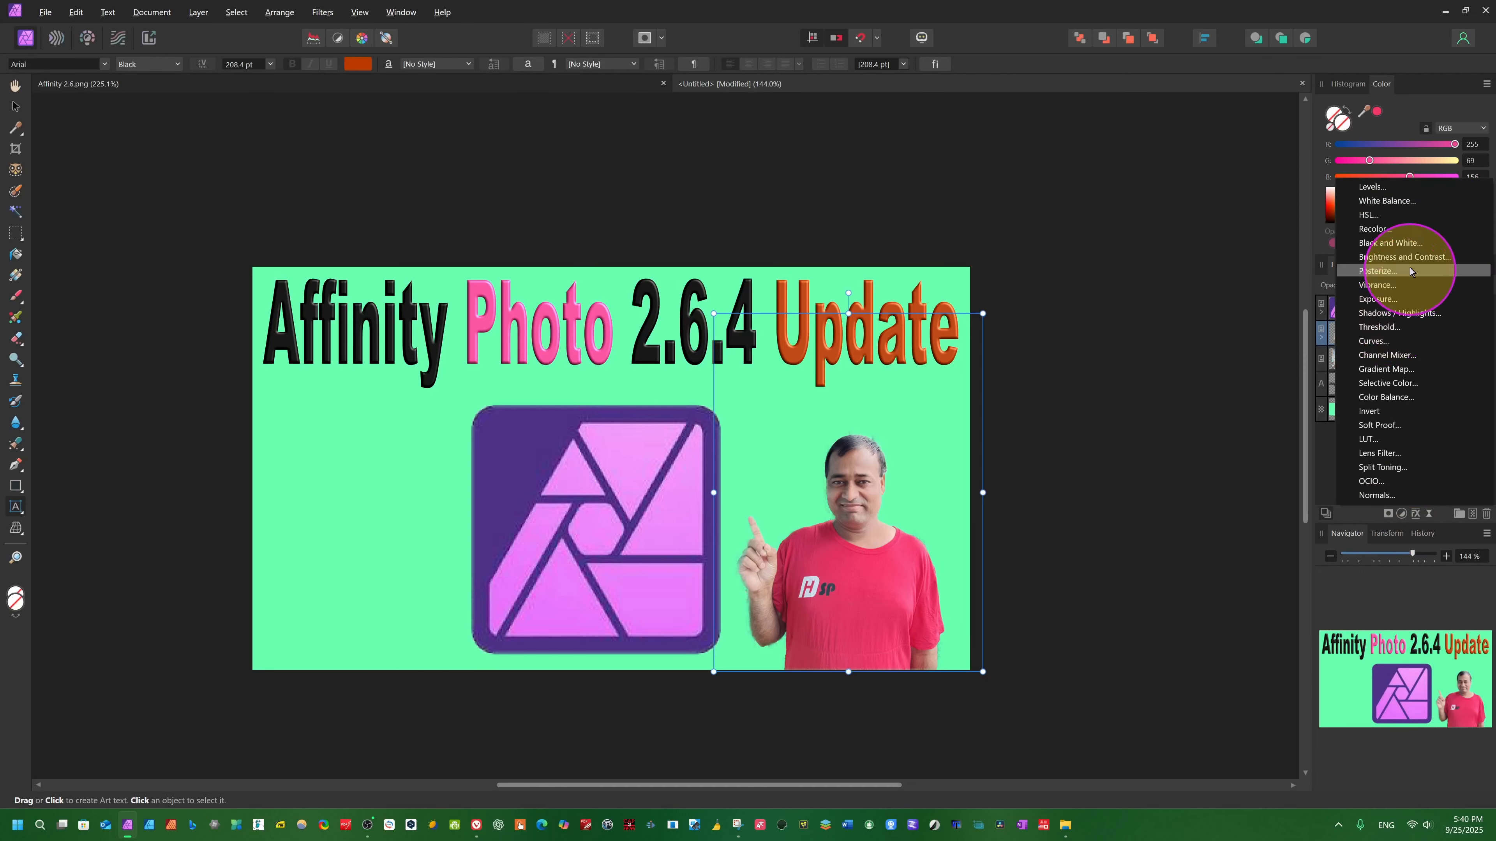
left_click(1385, 397)
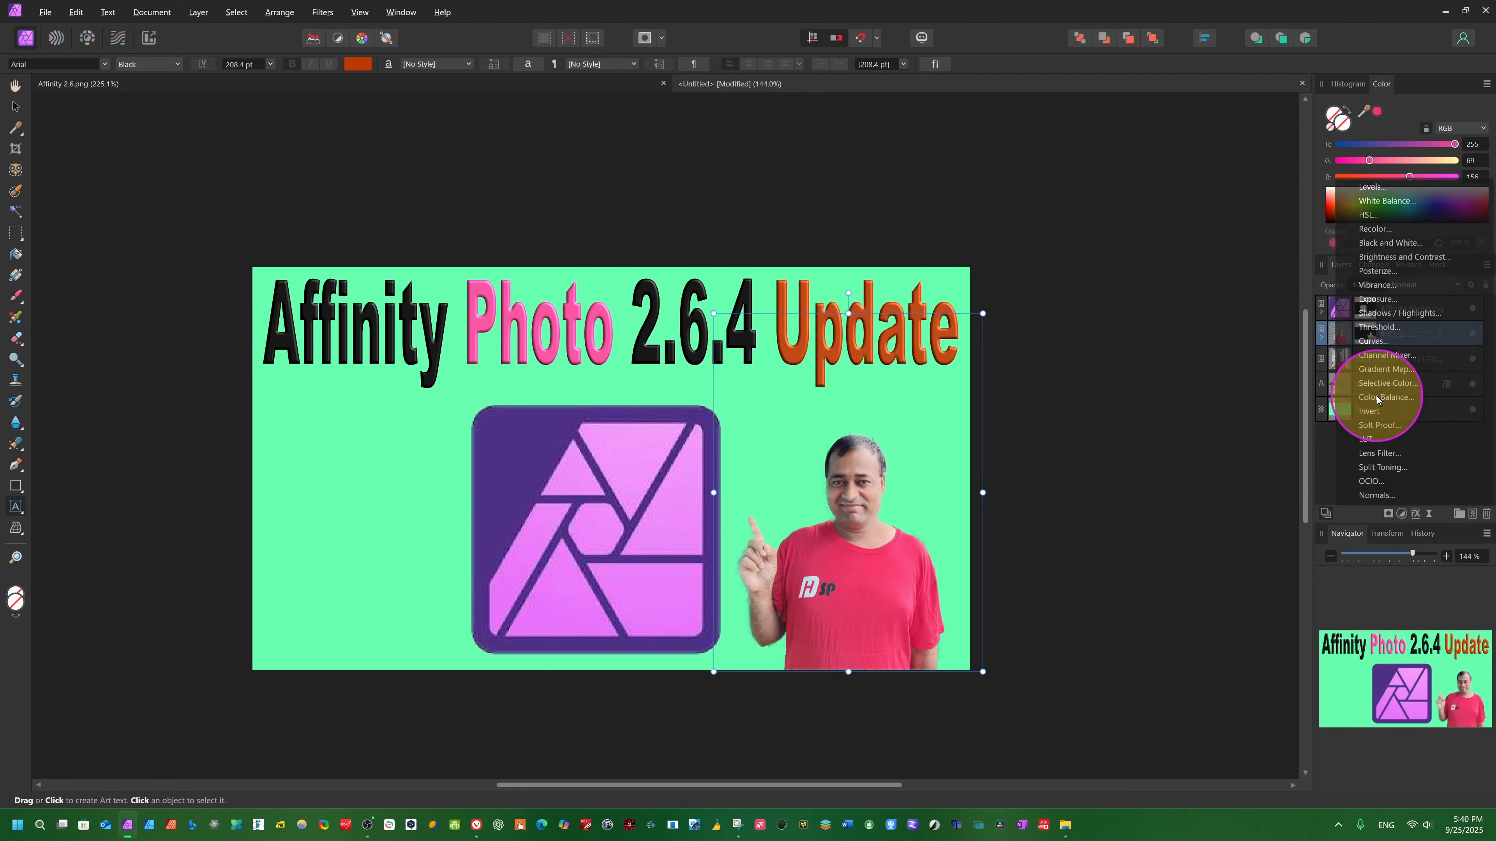
left_click_drag(1122, 652, 1143, 647)
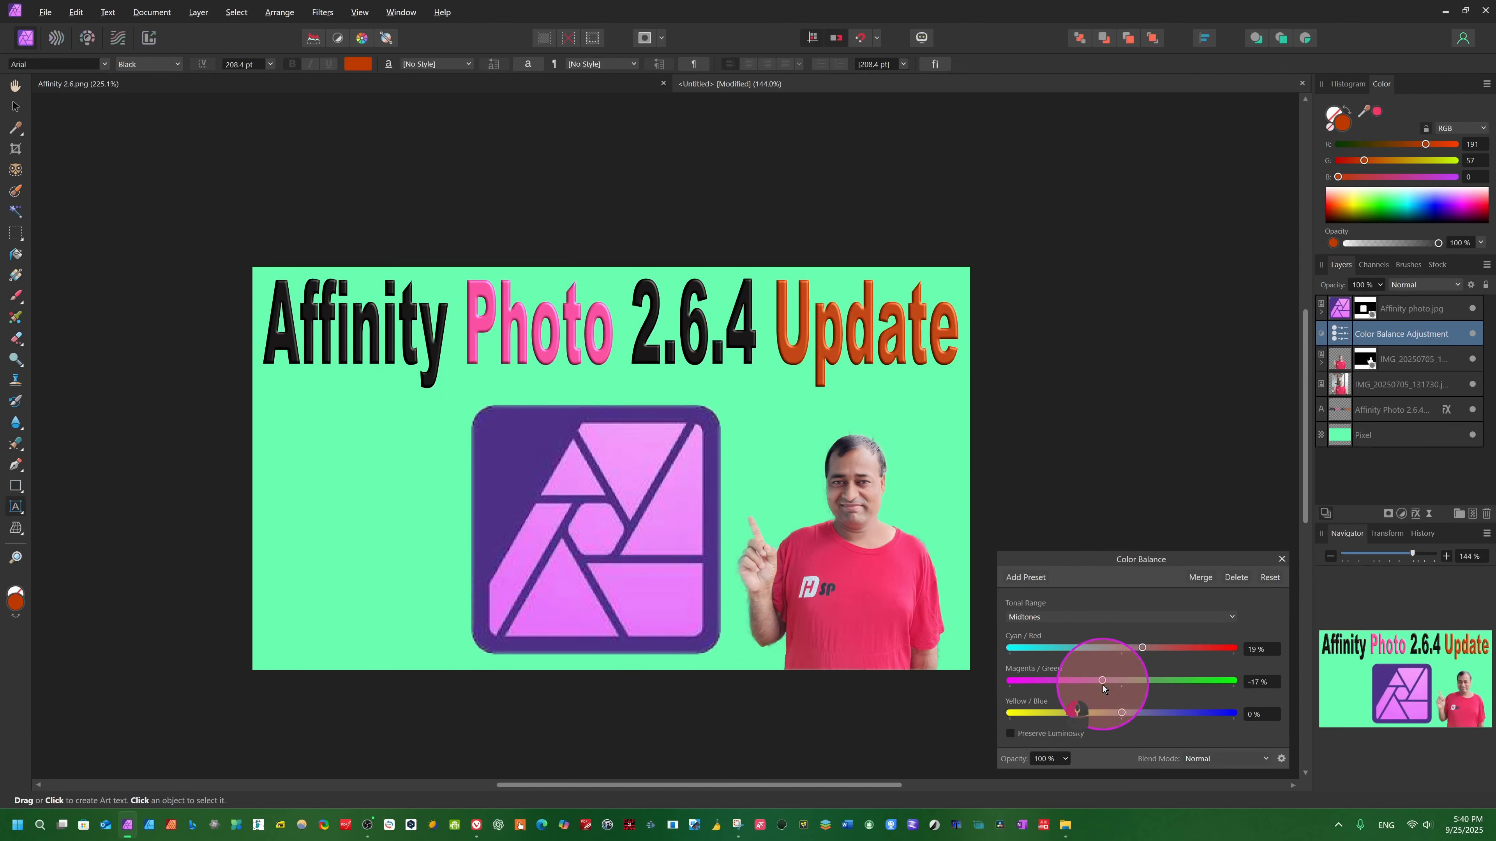
left_click_drag(1121, 713, 1098, 713)
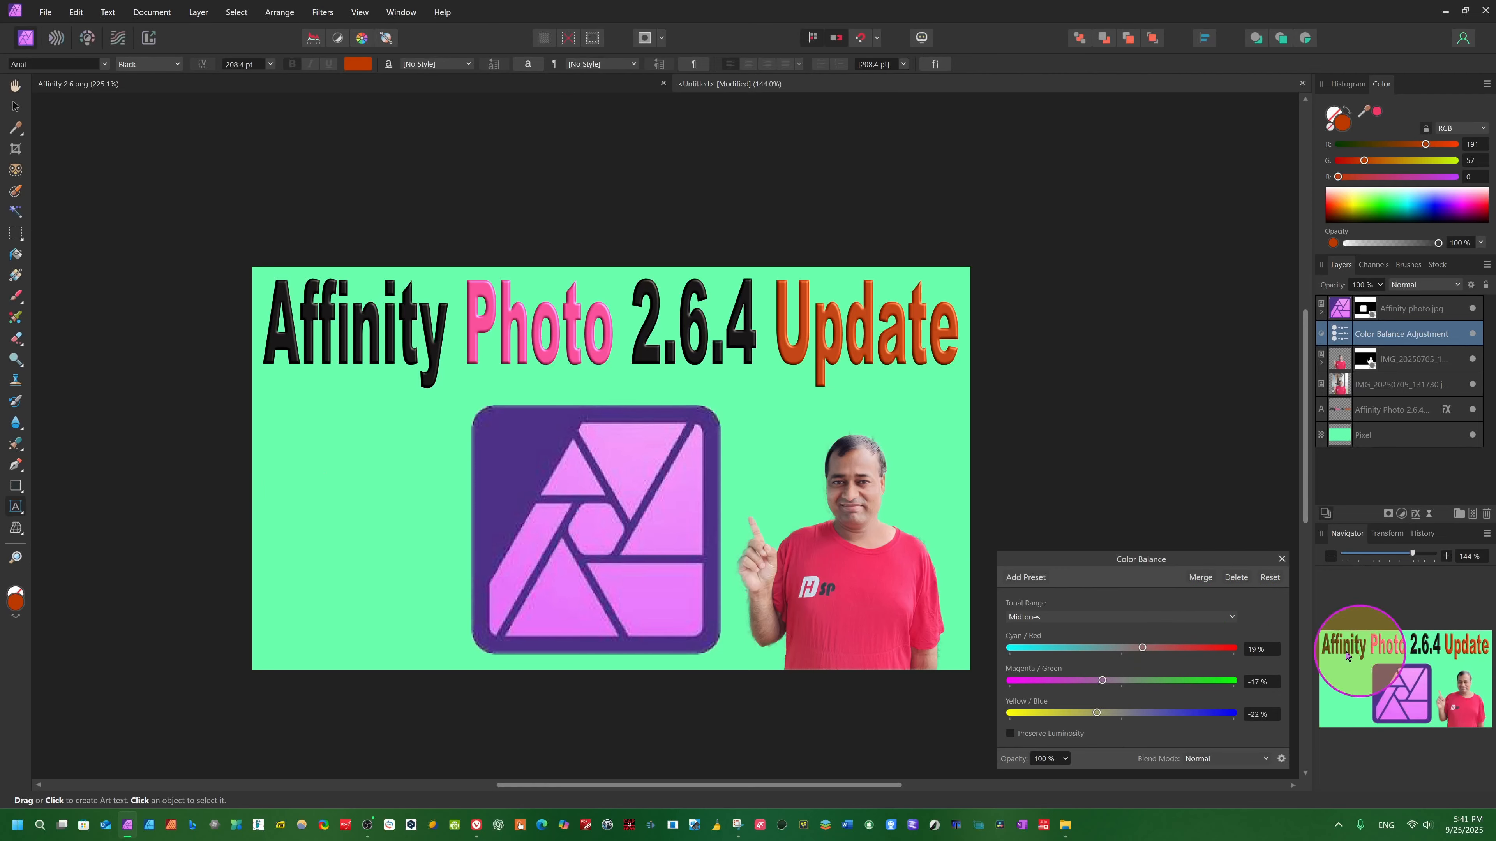
left_click(1282, 560)
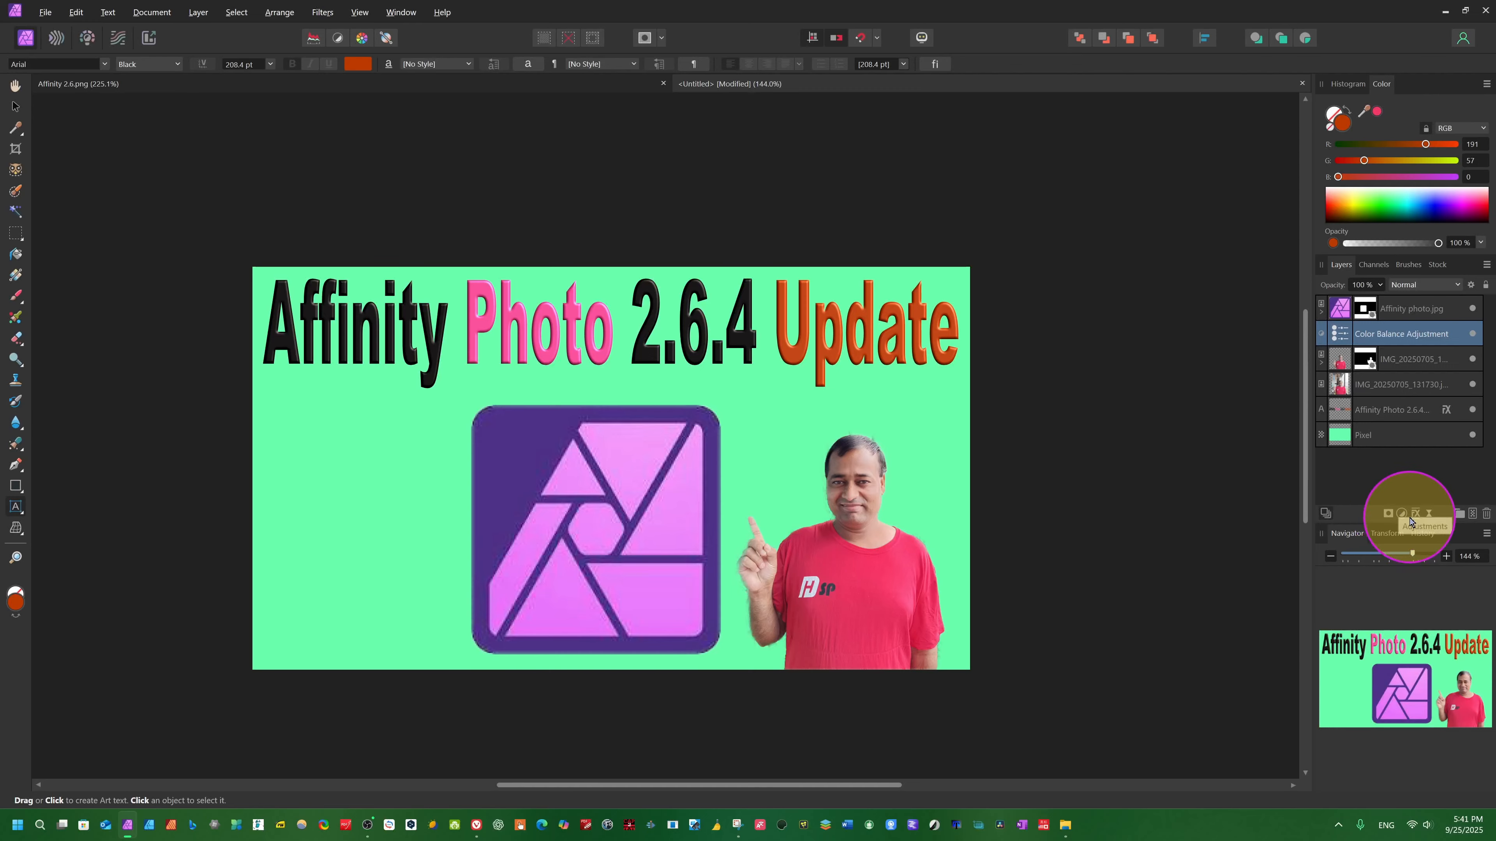
Step: Add an Exposure adjustment above the Color Balance layer, and try raising its exposure and undo that change
left_click(1404, 517)
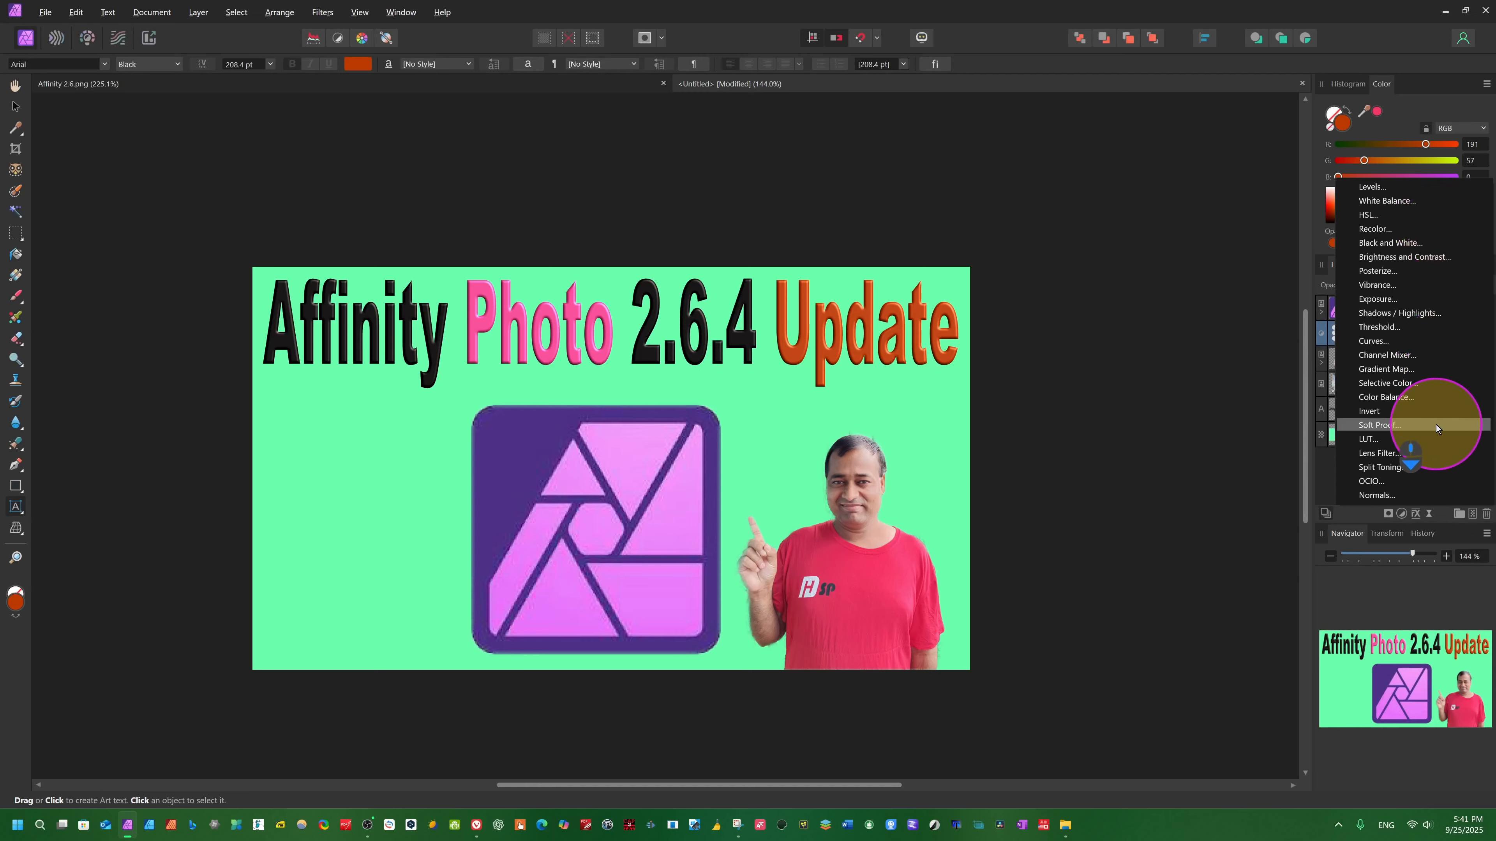
left_click(1391, 298)
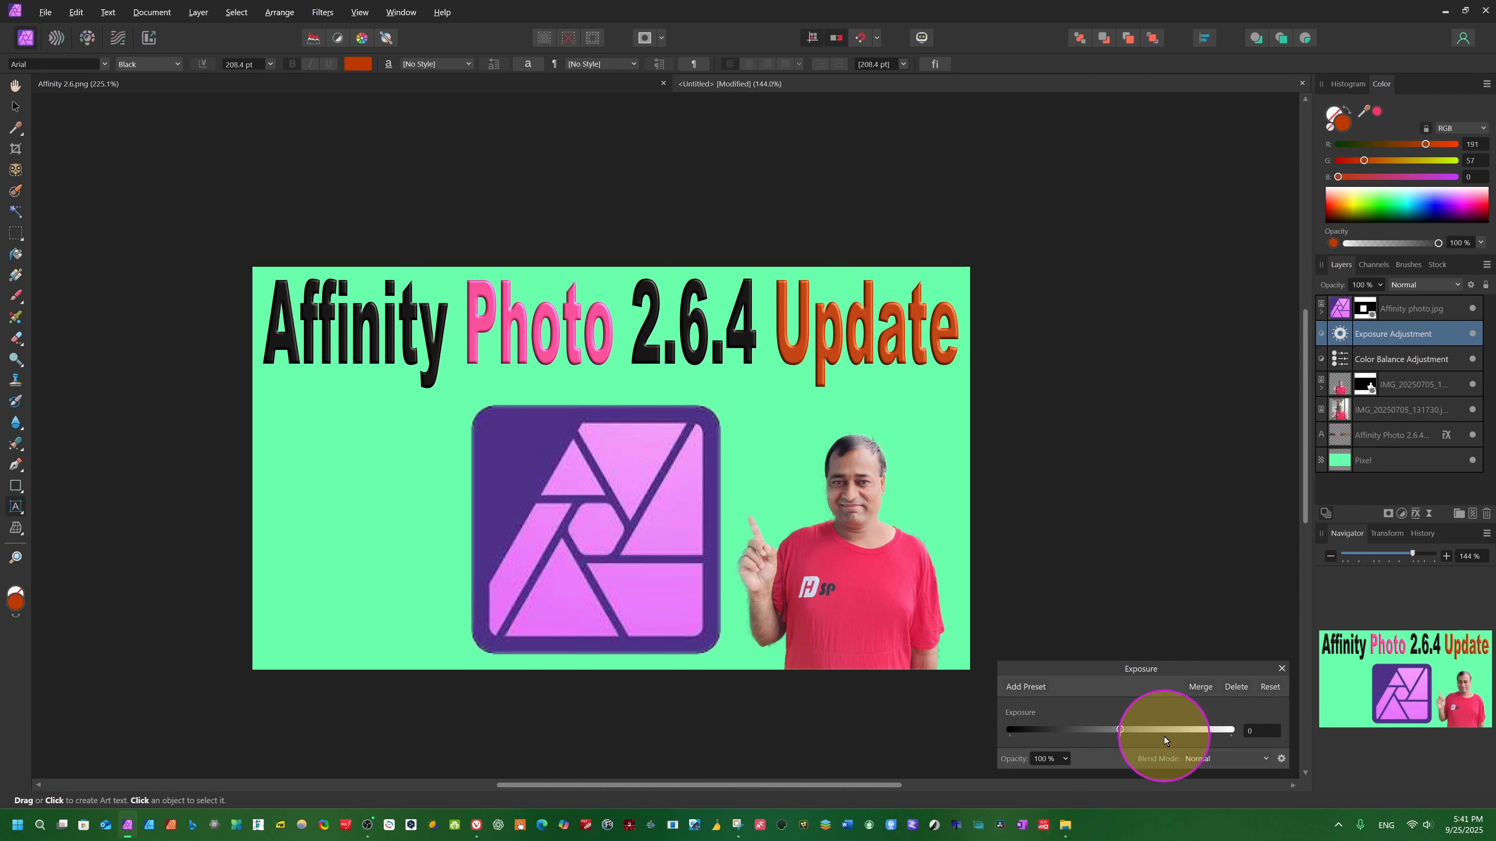
left_click(1120, 731)
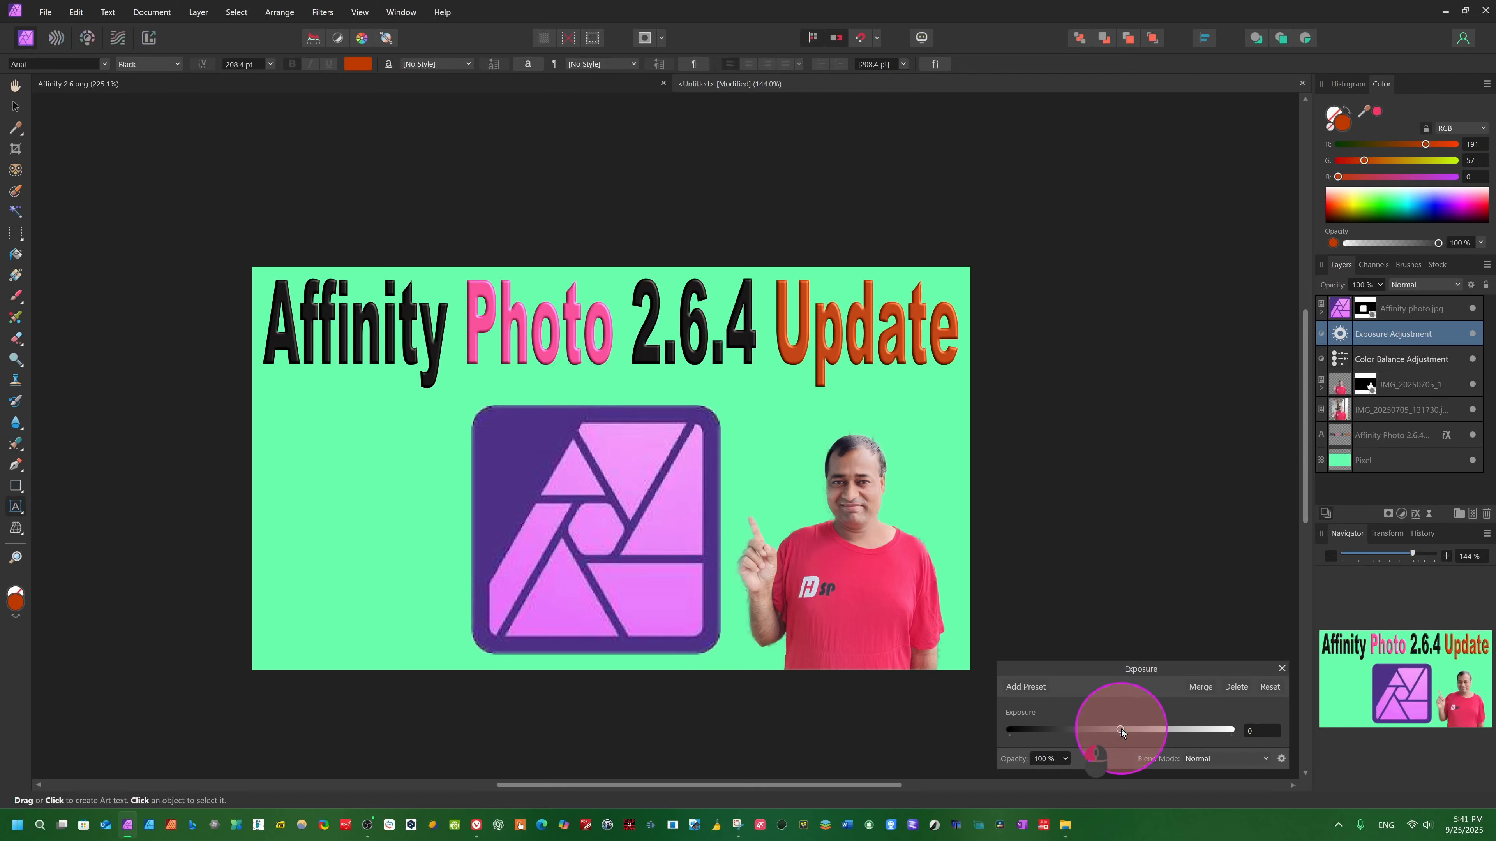
left_click_drag(1121, 731, 1147, 739)
key("ctrl+z")
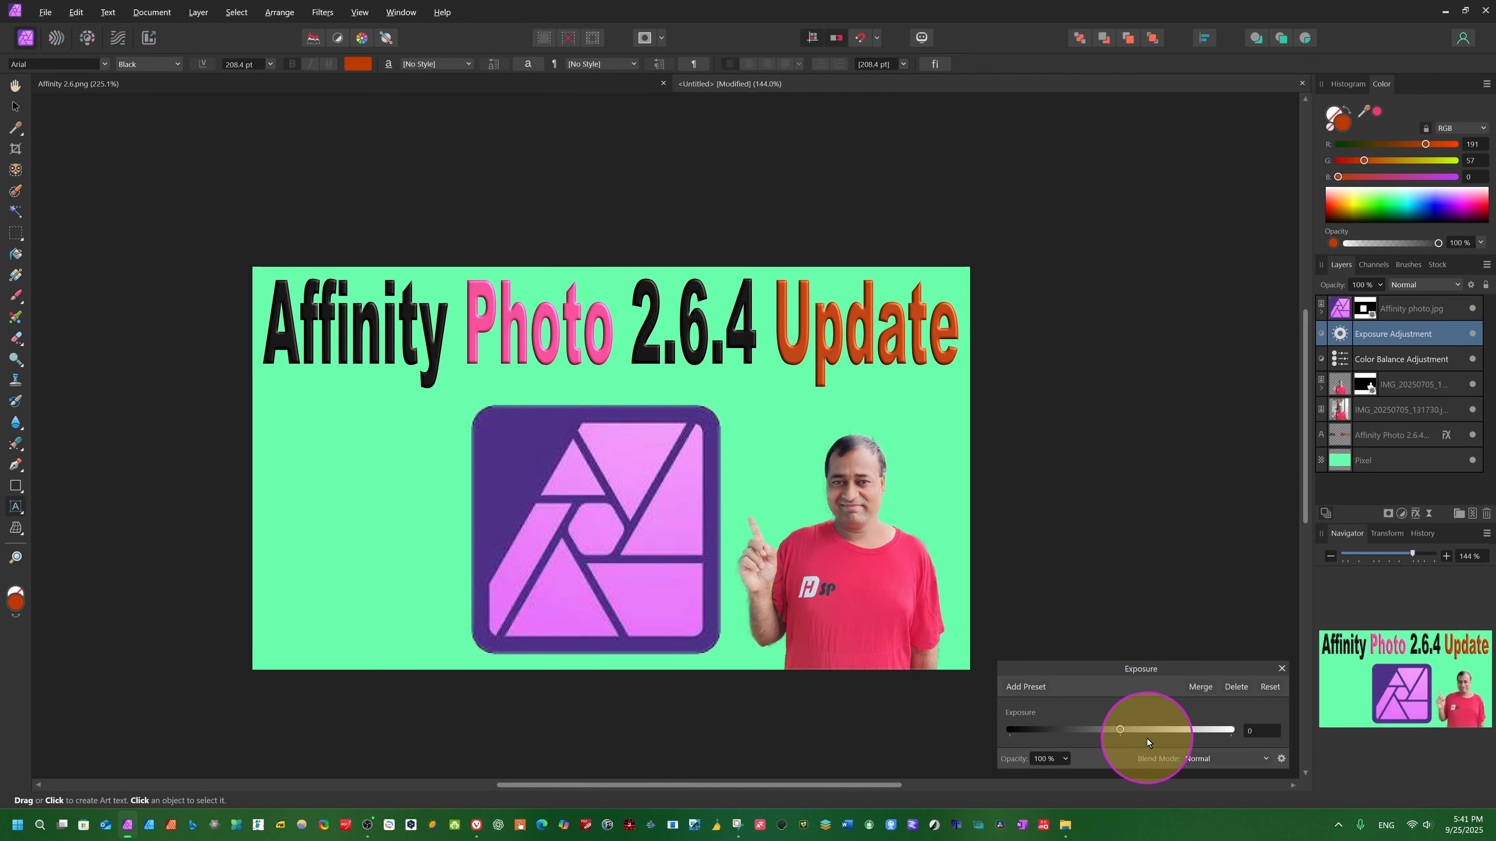
left_click(1281, 671)
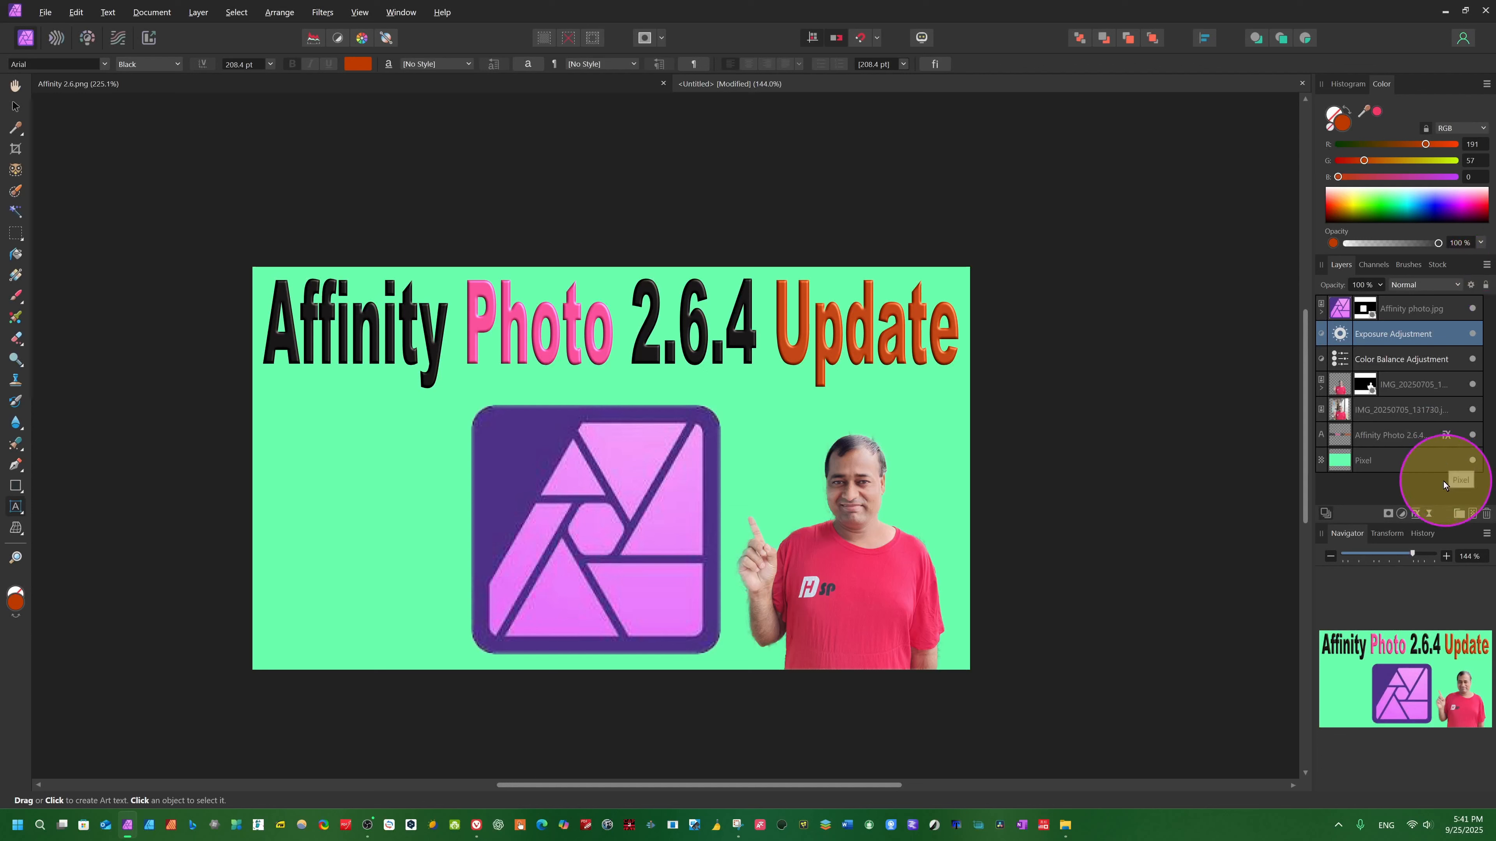
Step: Add a Vibrance adjustment above the Exposure layer with vibrance 14% and saturation 12%
left_click(1400, 512)
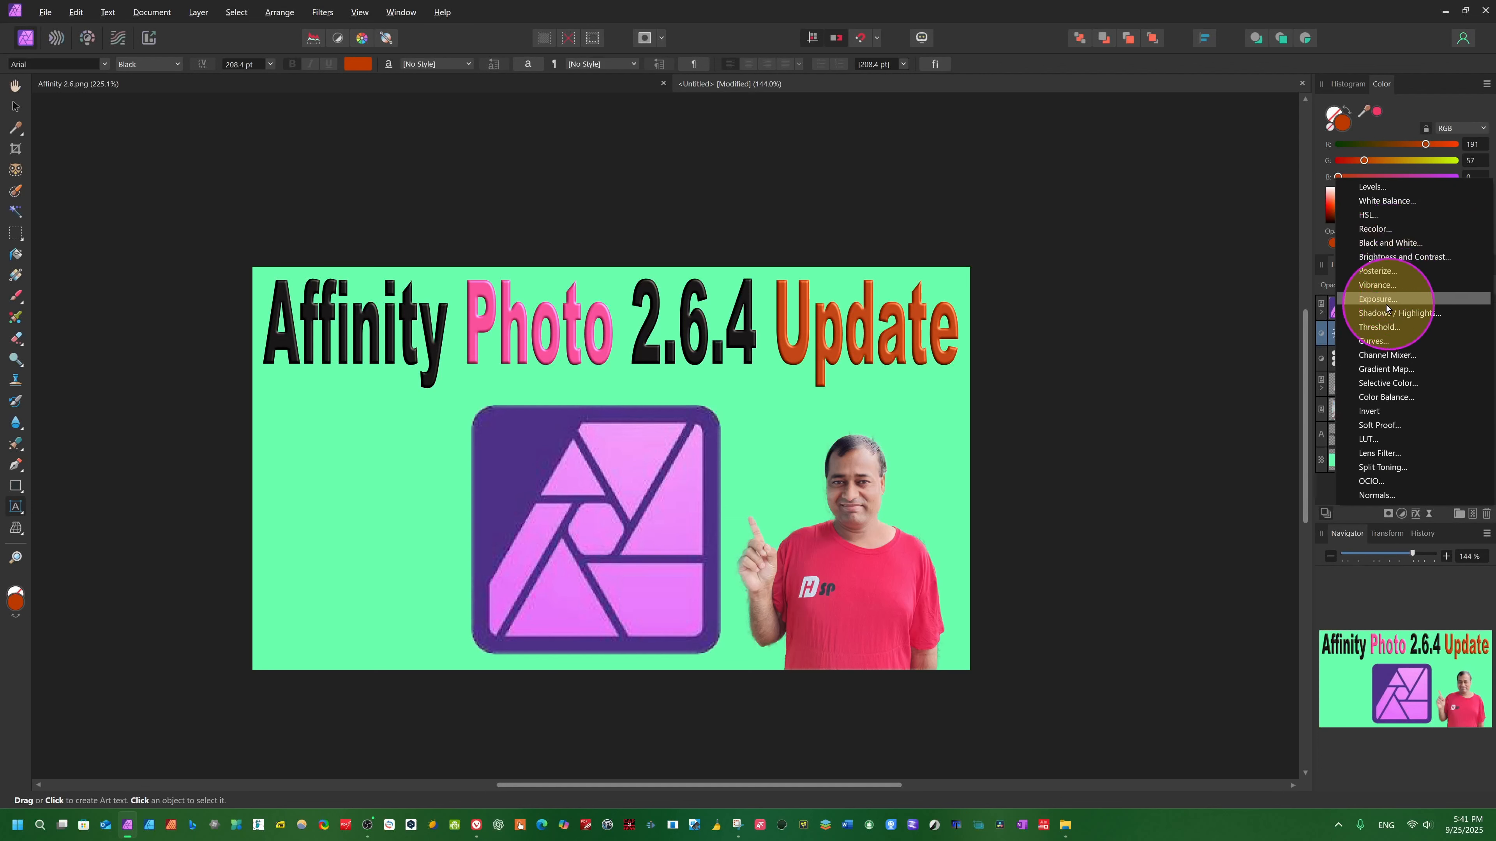
left_click(1377, 285)
left_click_drag(1121, 702, 1135, 732)
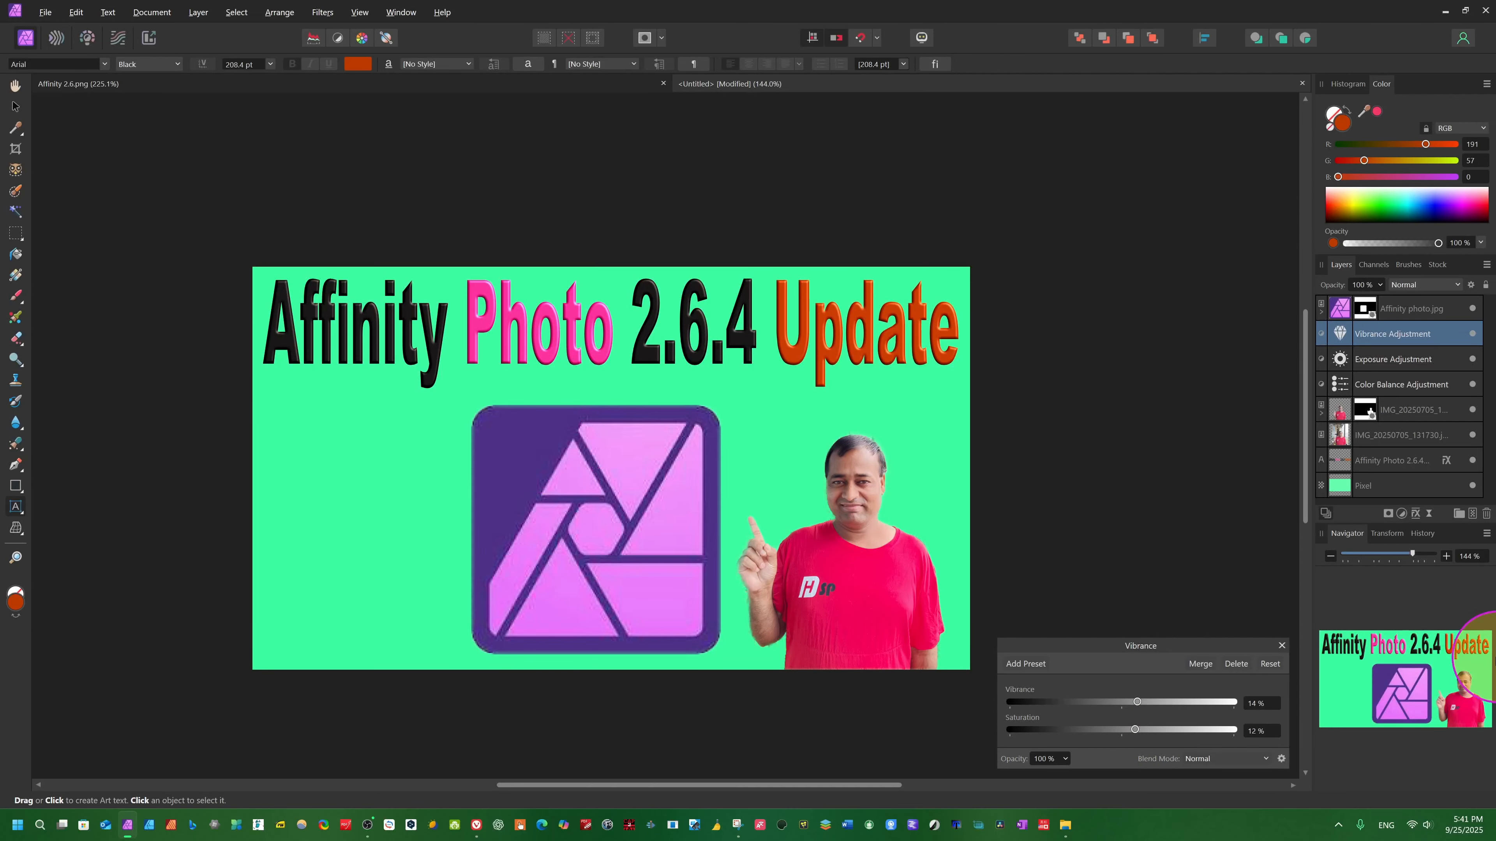
Step: Add a Brightness / Contrast adjustment above the Vibrance layer with brightness 9% and contrast 20%
left_click(1281, 644)
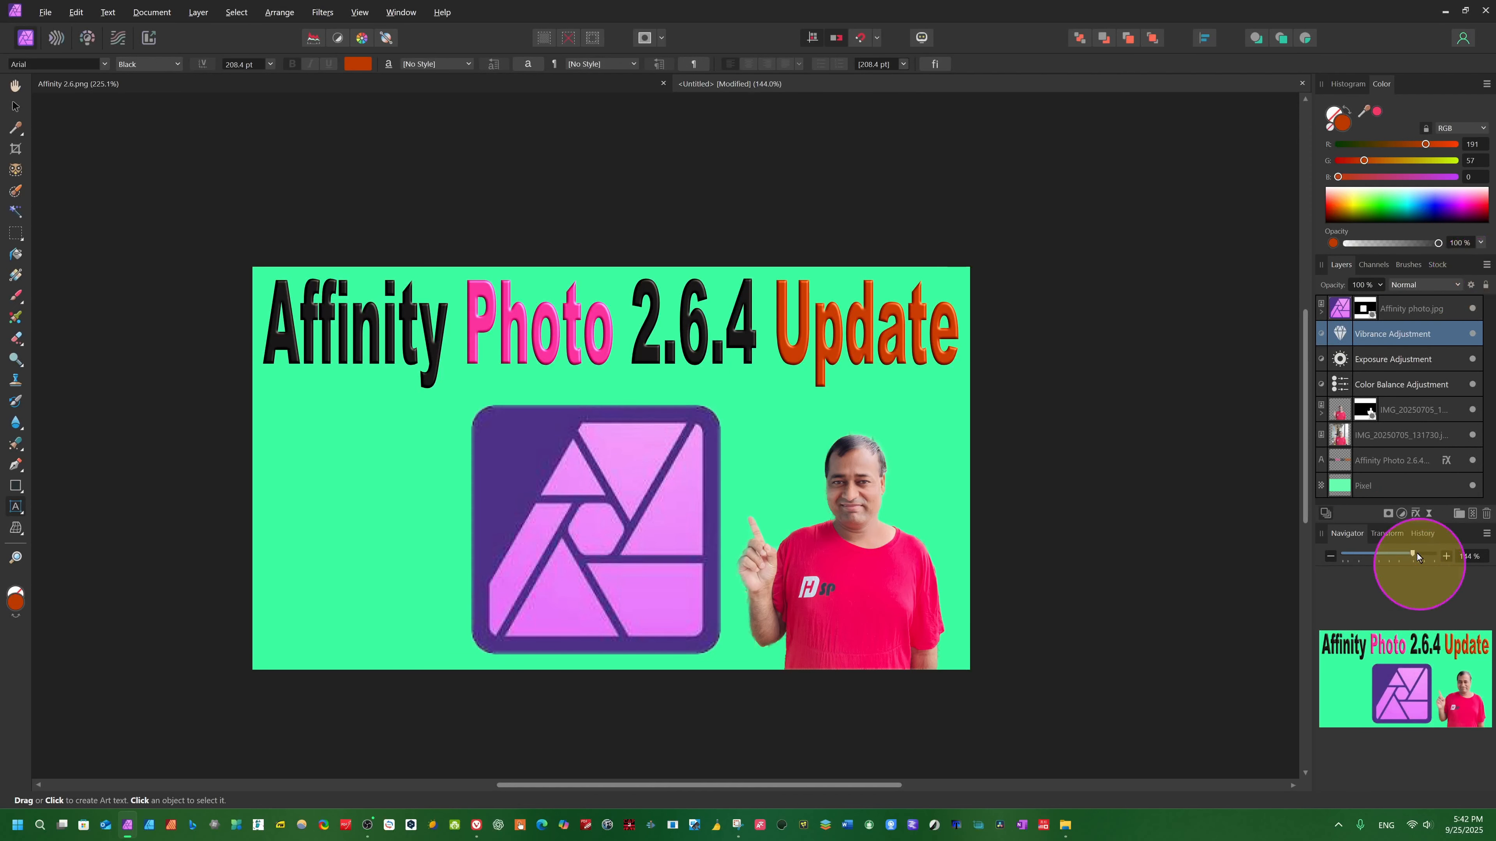
left_click(1402, 513)
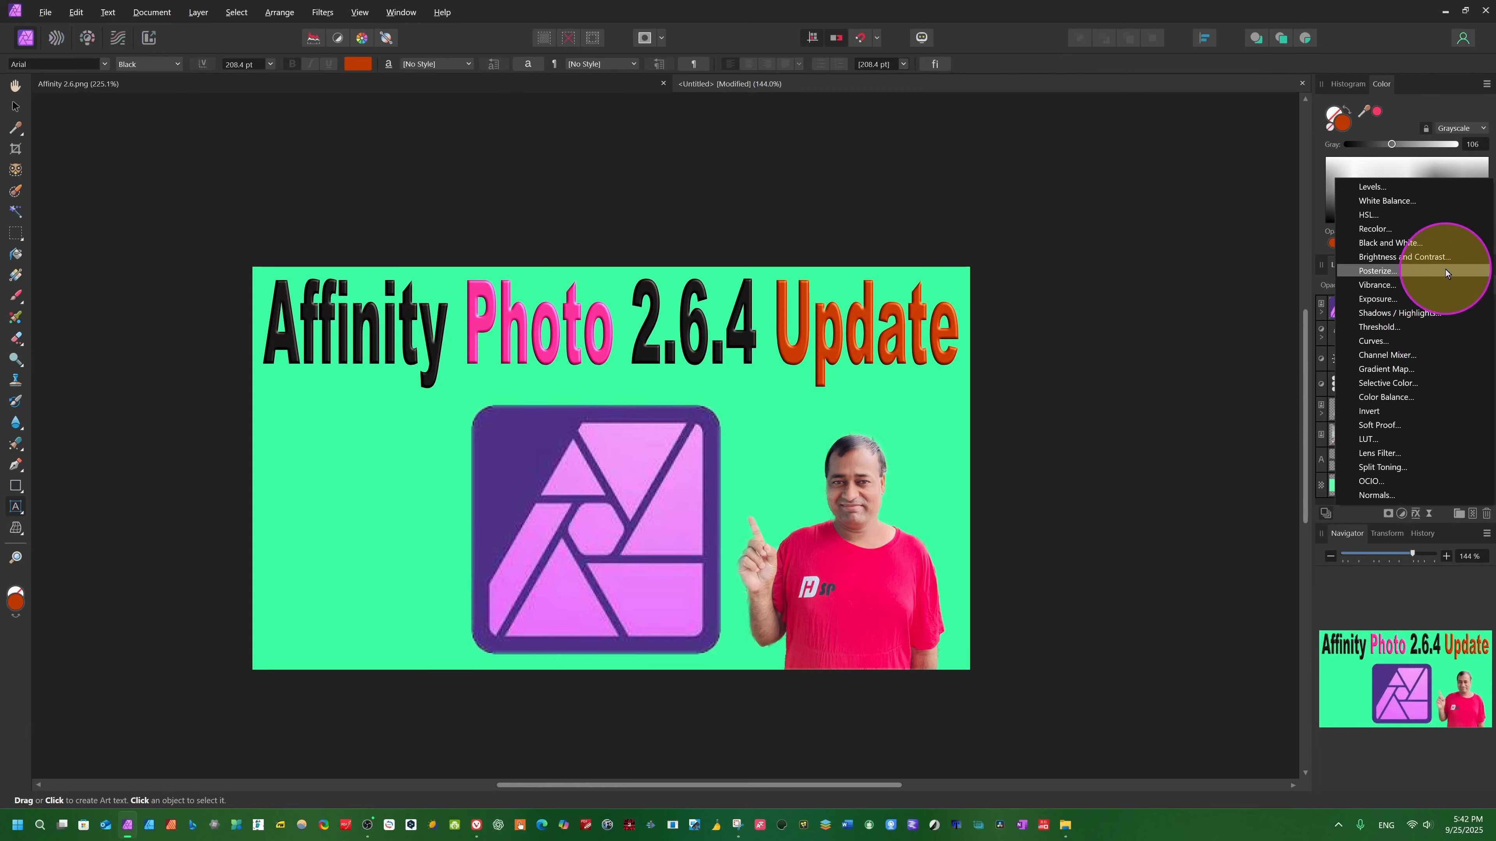
left_click(1413, 256)
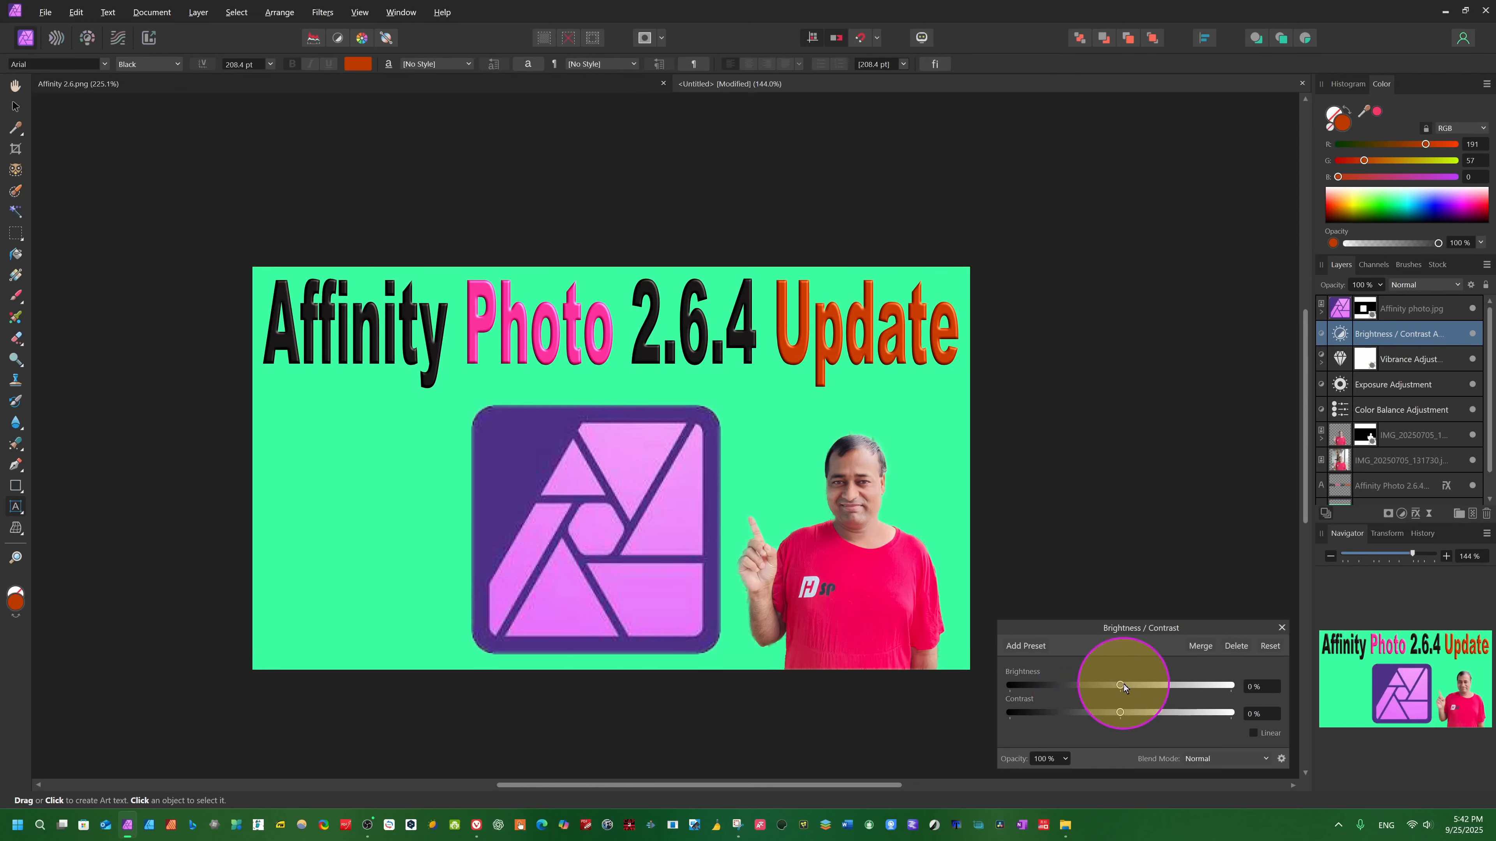
left_click_drag(1120, 685, 1133, 715)
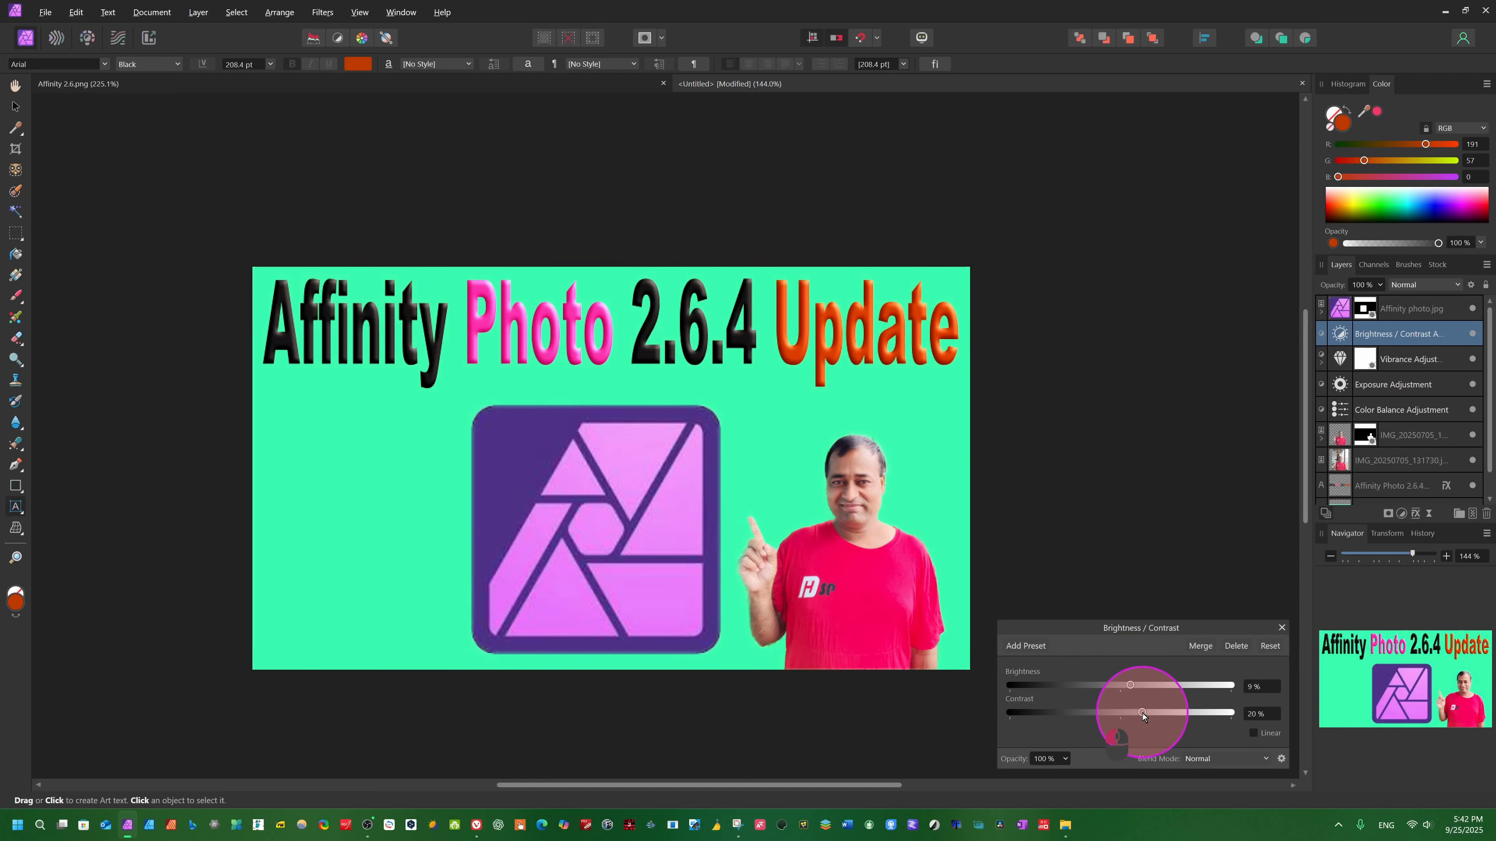
left_click(1282, 628)
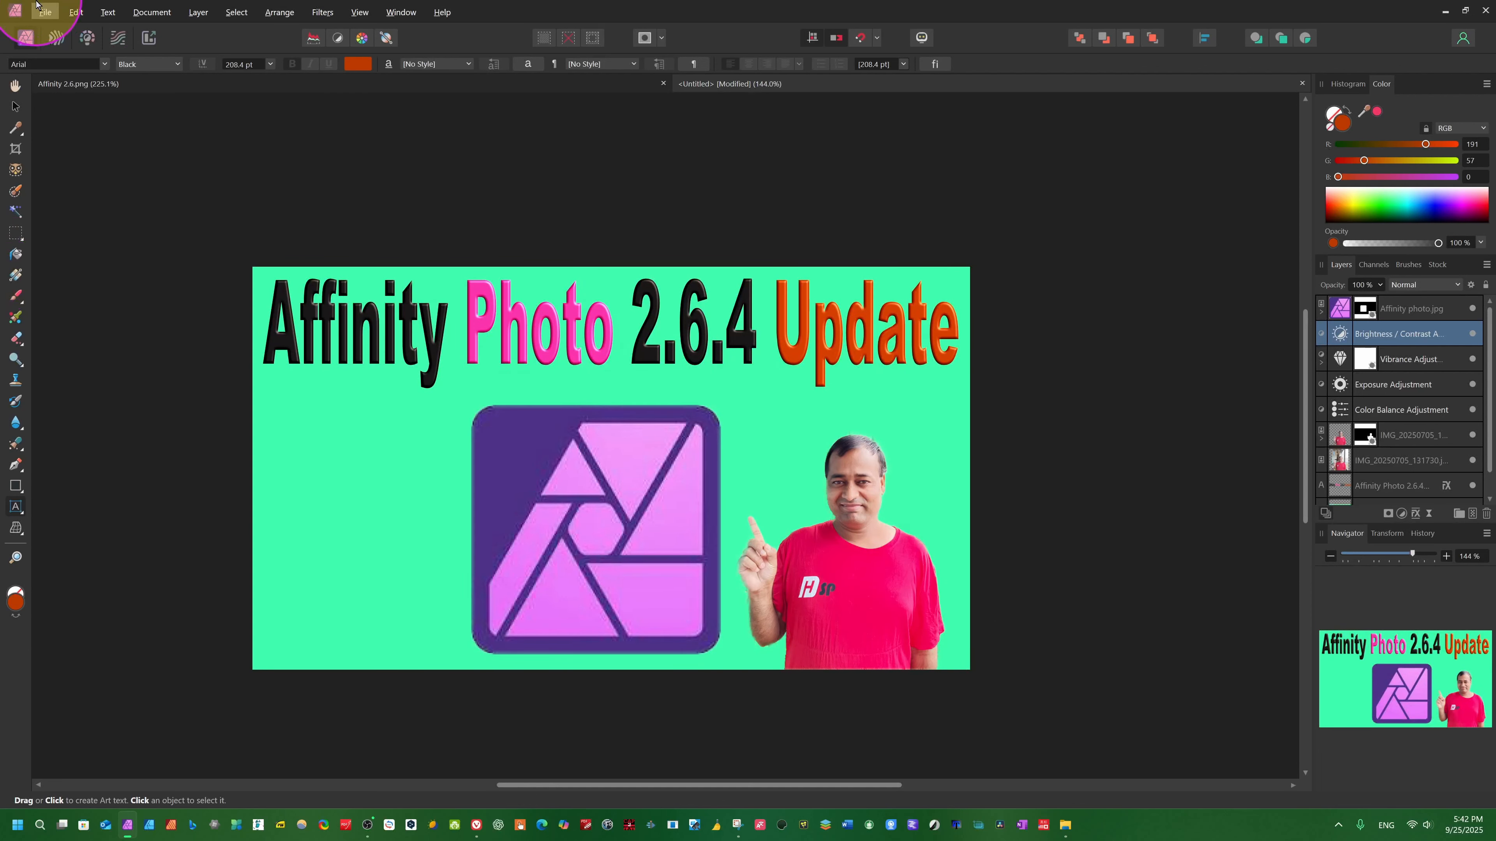
Step: Open the export settings for the thumbnail, look through the available file formats and choose PNG
left_click(42, 12)
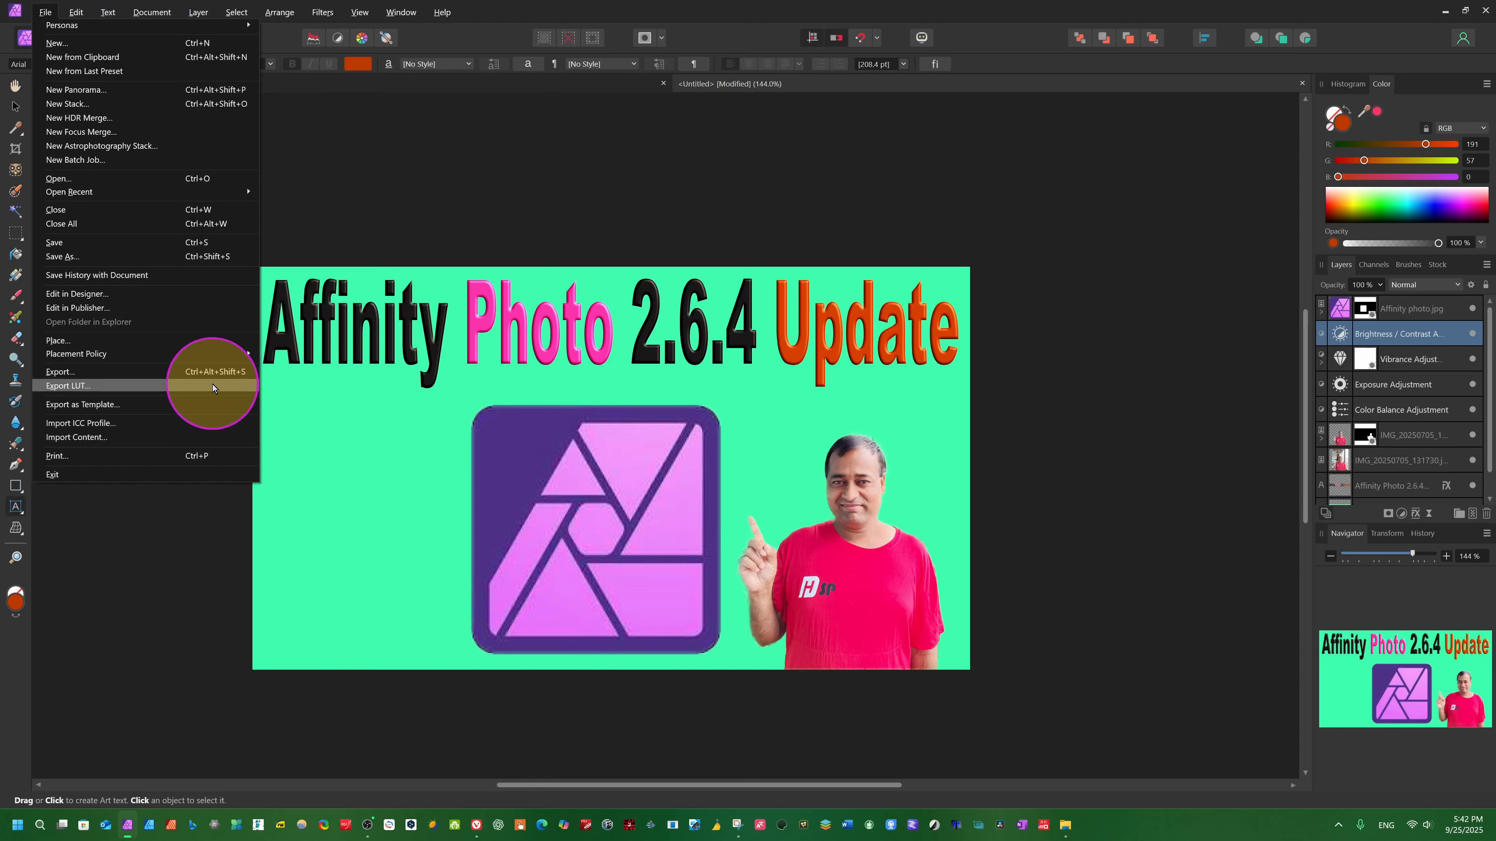
left_click(188, 373)
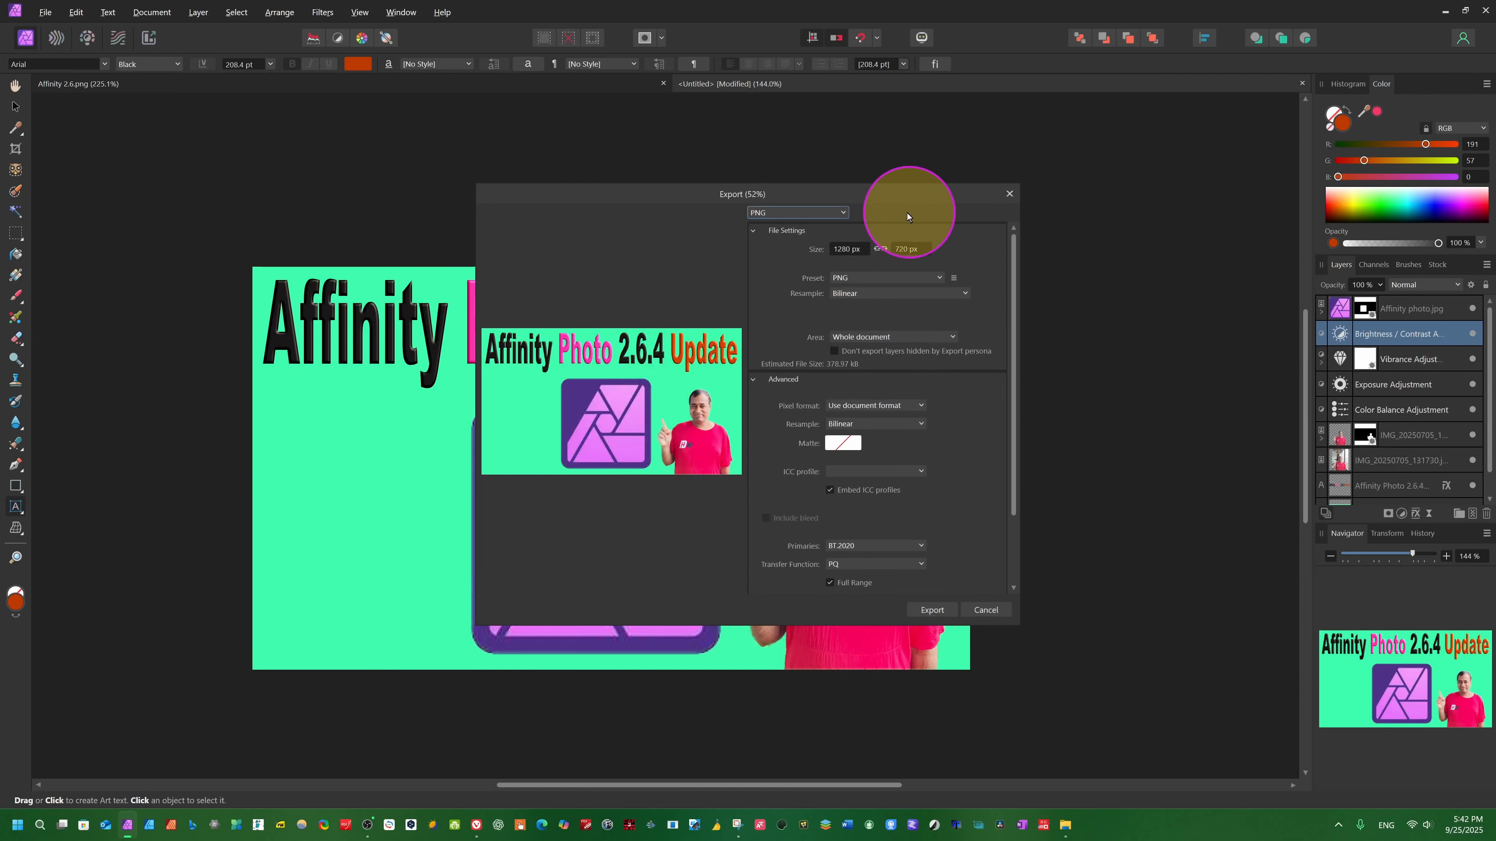
left_click(834, 212)
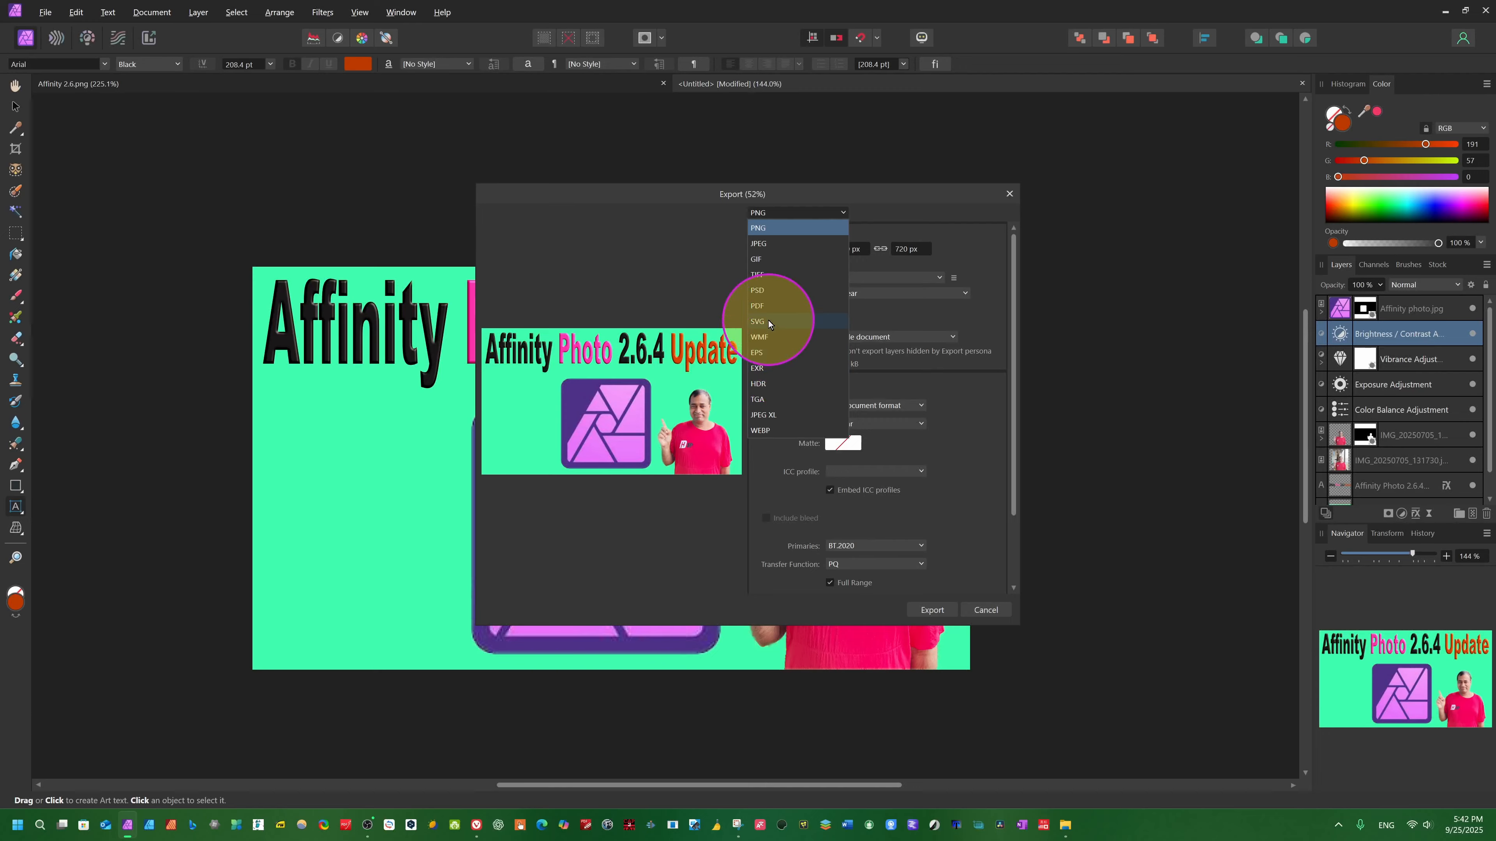
scroll(806, 418, "down", 1)
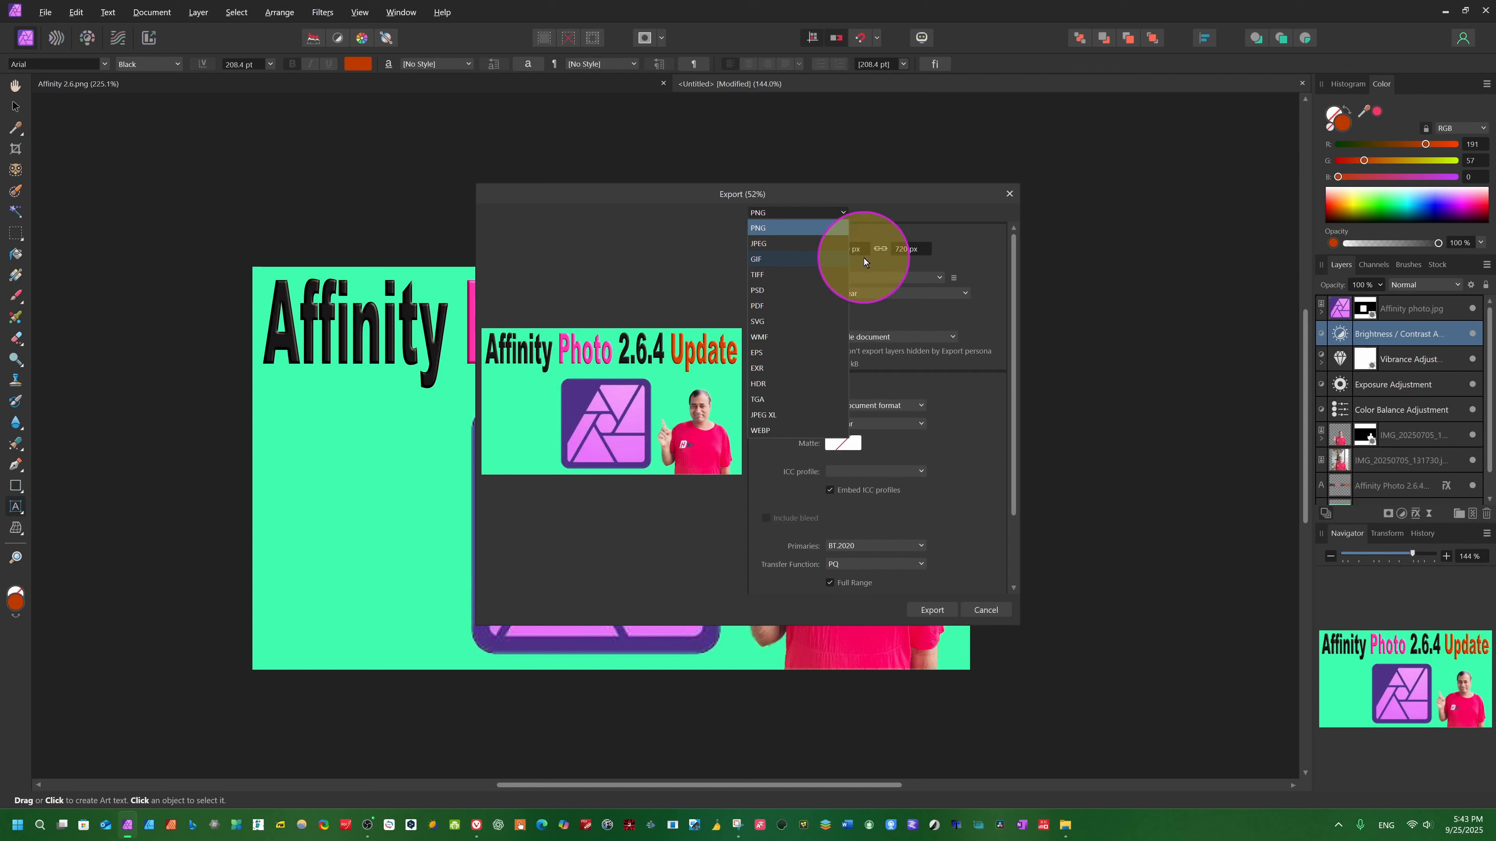
left_click(783, 229)
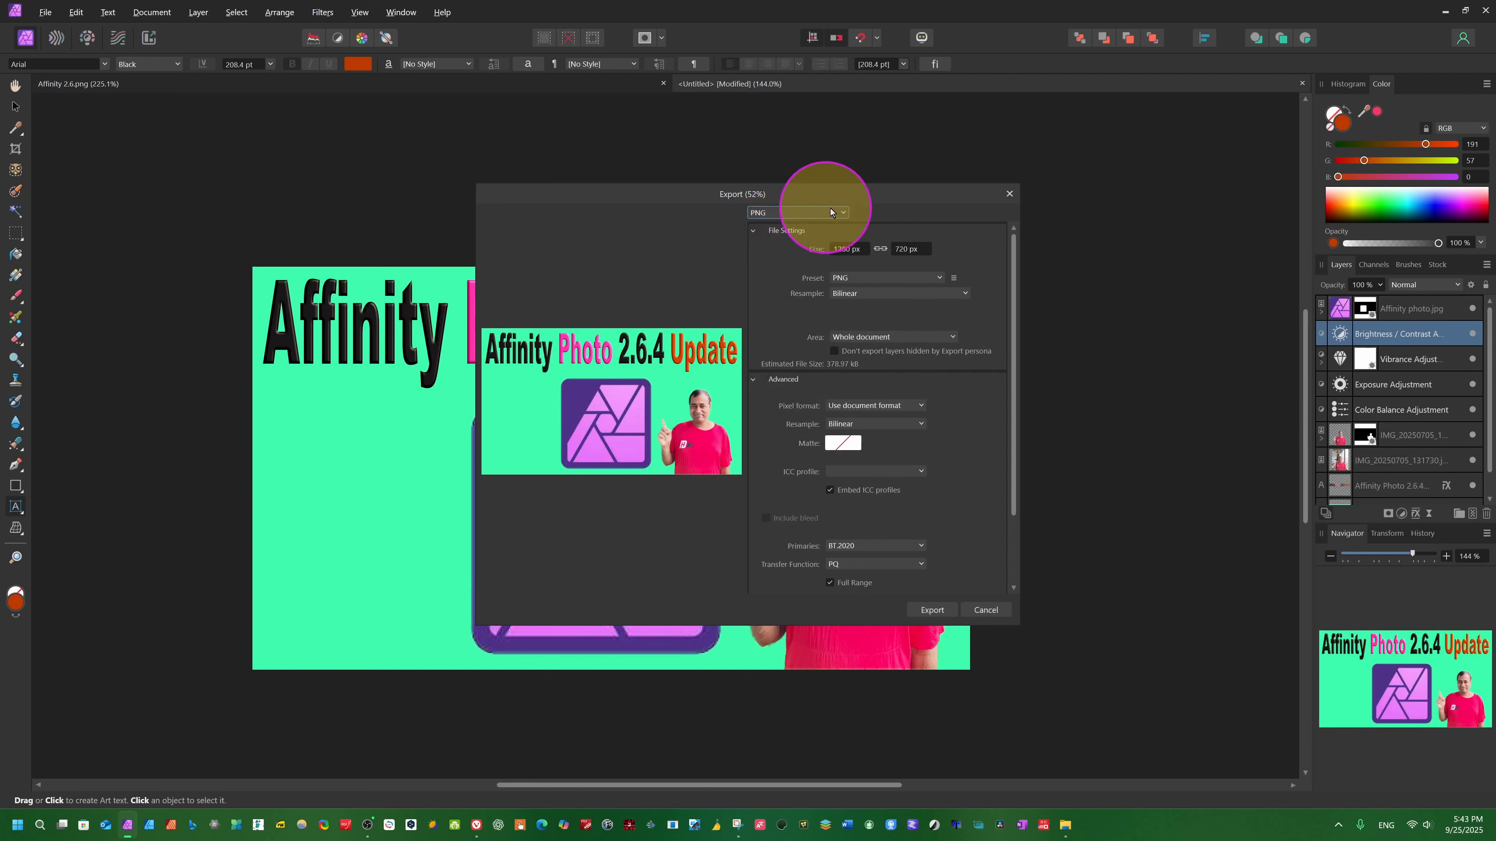